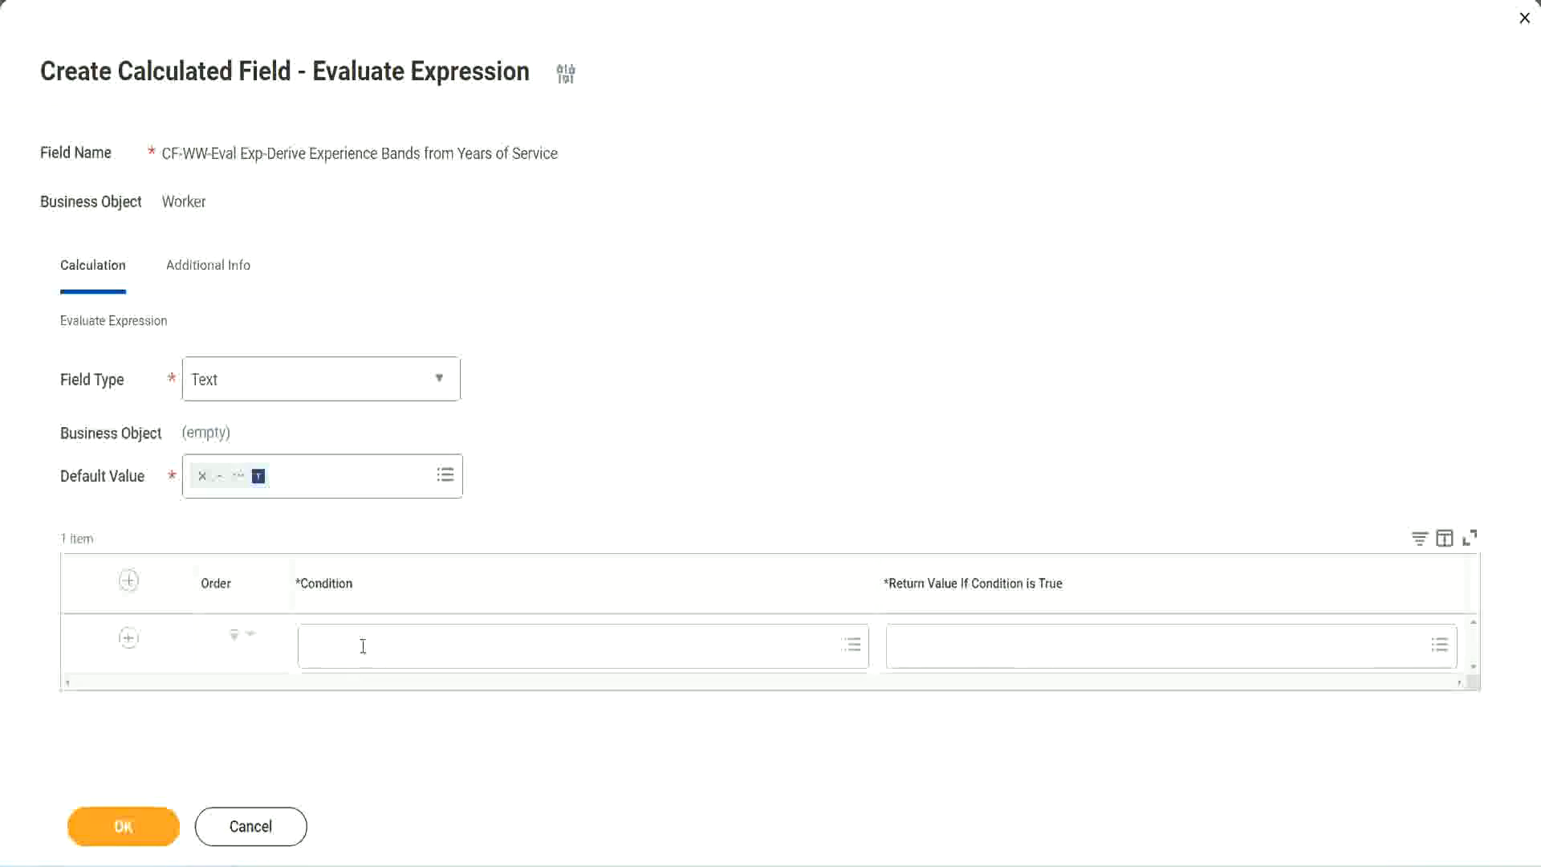
# - Copy the Field 1 name from the Notepad++ notes and set the first condition to CF-WW-TF-Length of Service between 0 and 7 years
pyautogui.click(362, 646)
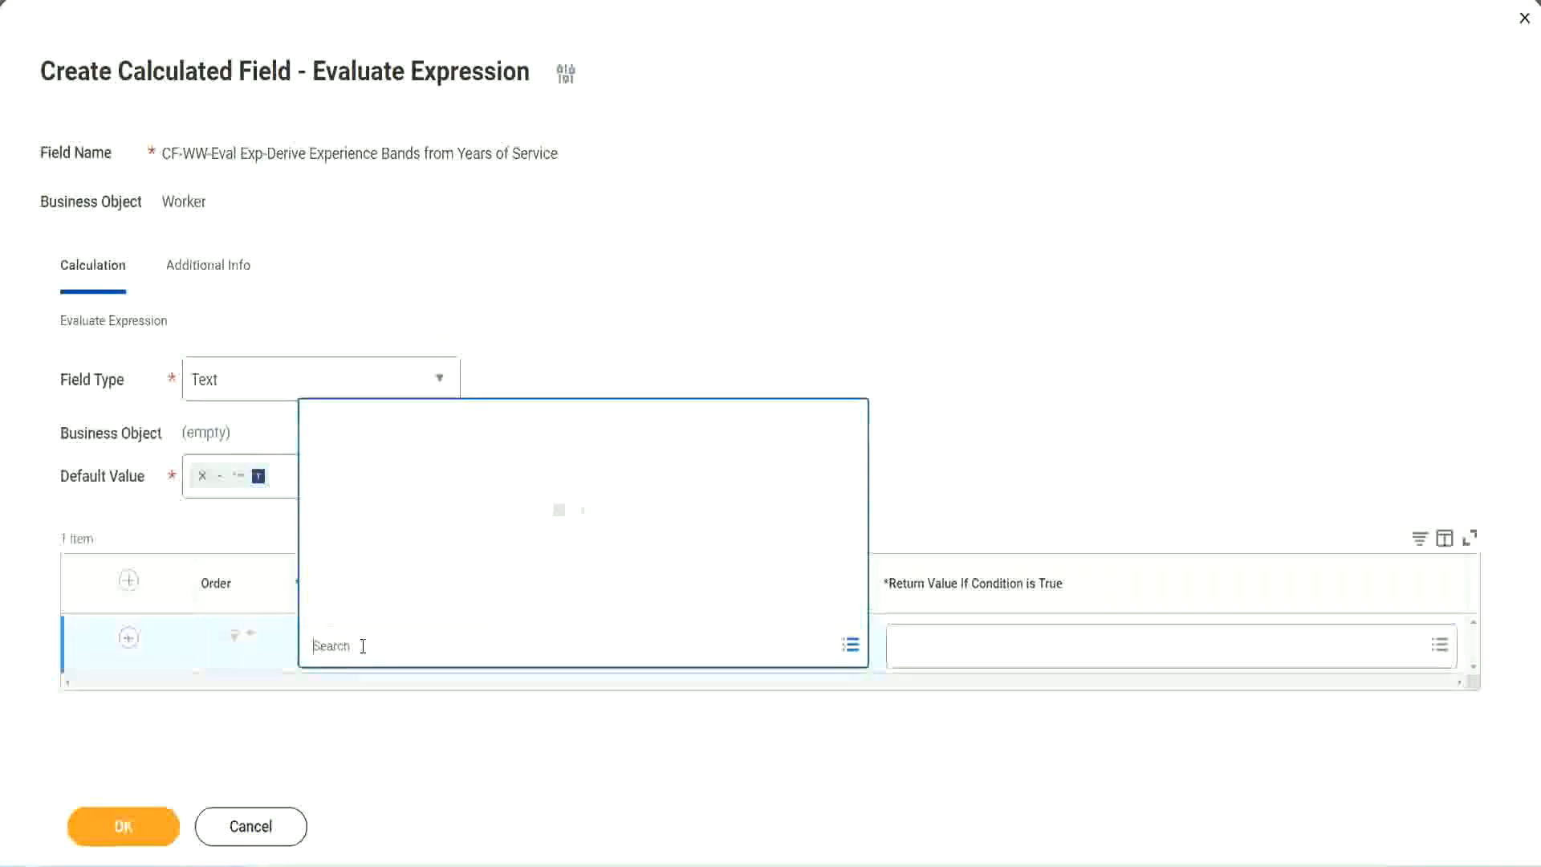
pyautogui.click(590, 358)
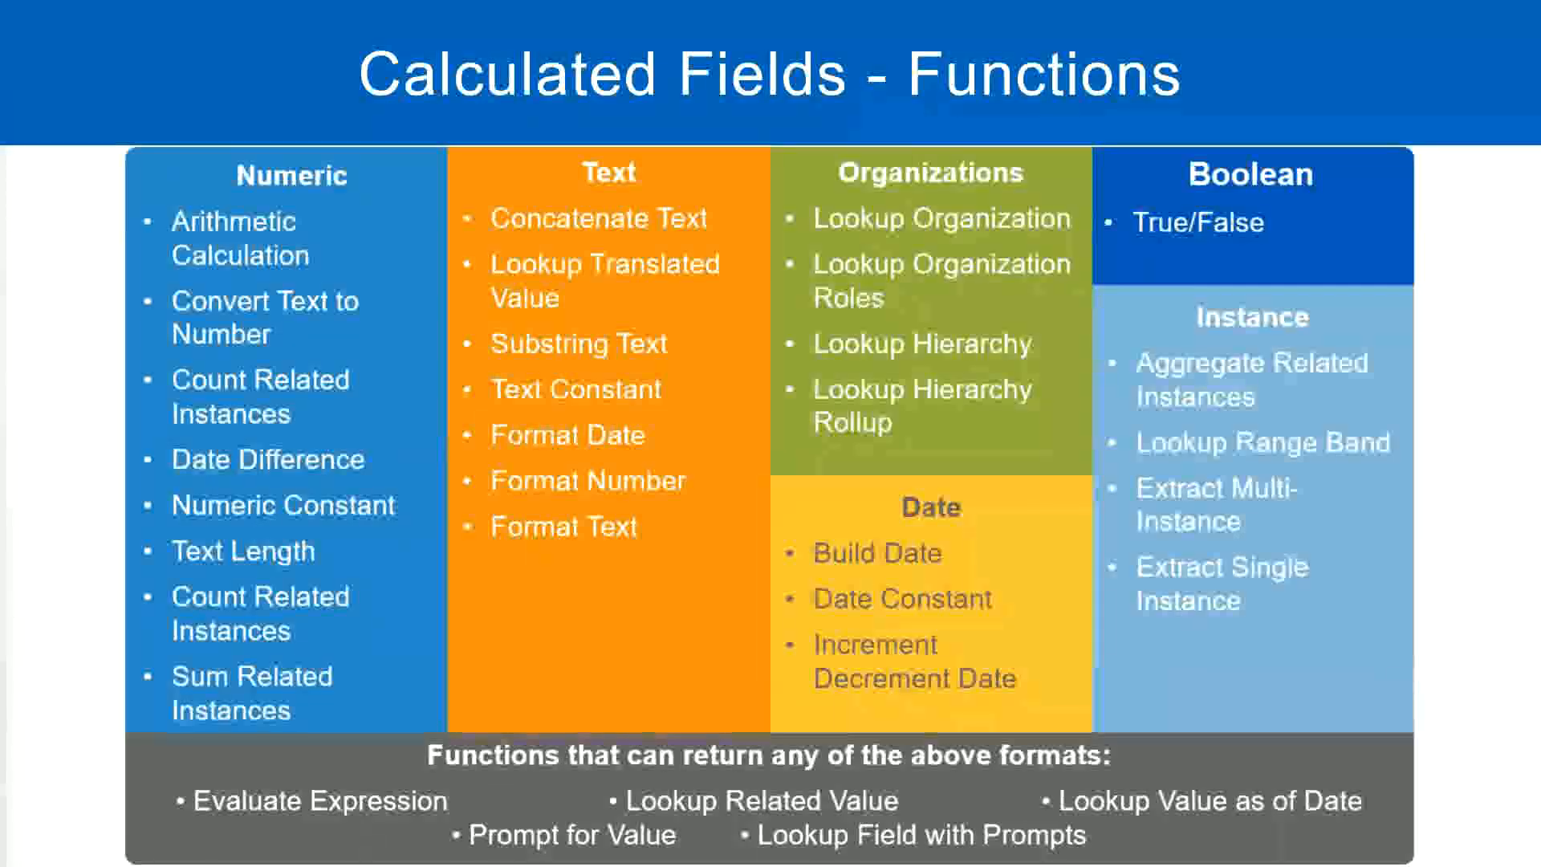
pyautogui.hotkey('alt', 'Tab')
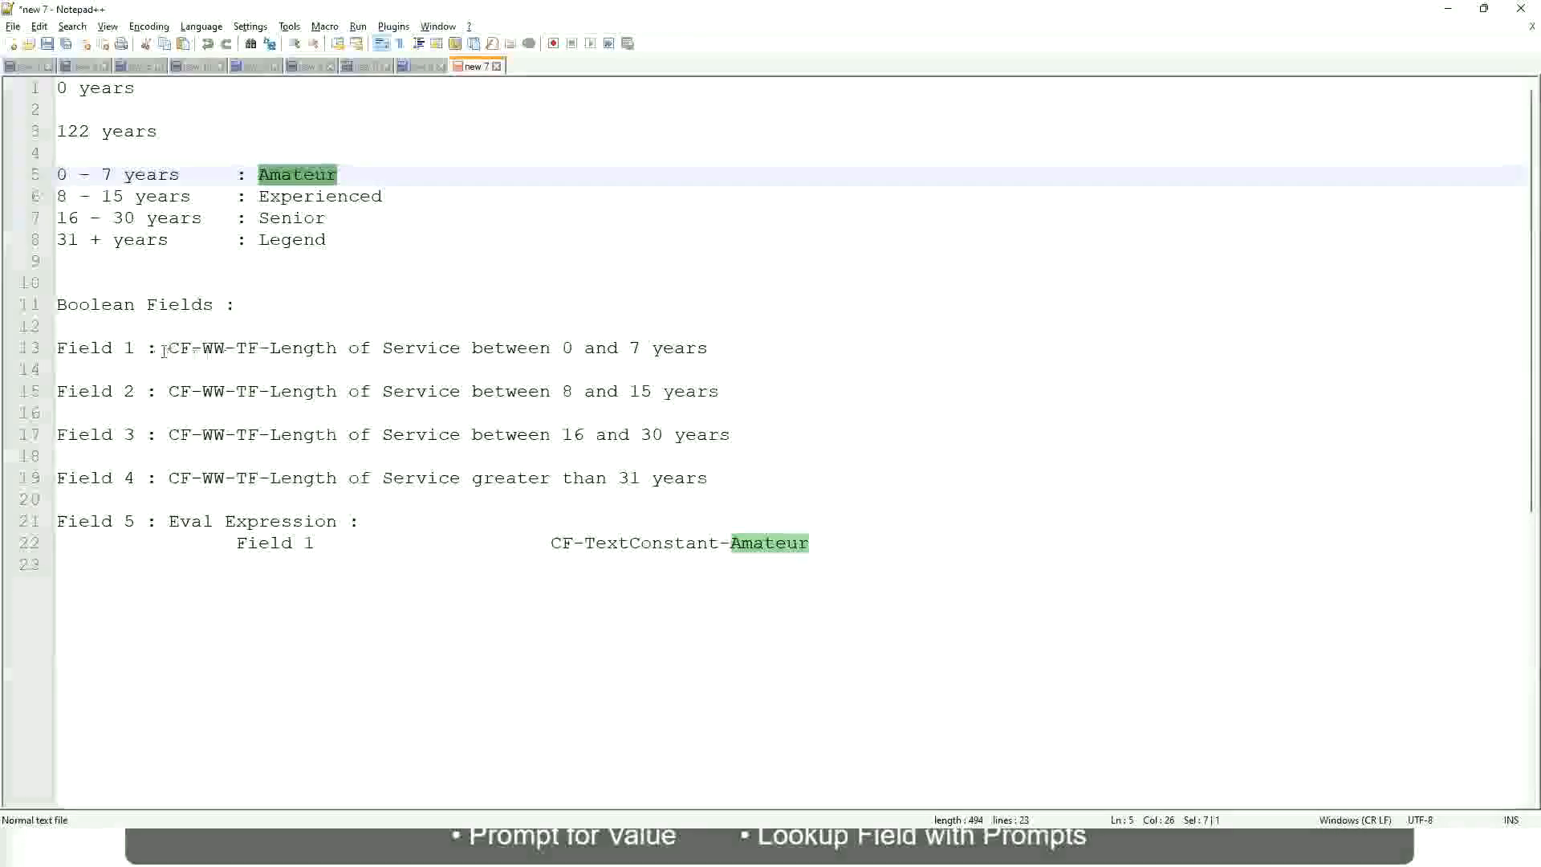
pyautogui.moveTo(170, 346); pyautogui.dragTo(709, 354)
pyautogui.hotkey('ctrl', 'c')
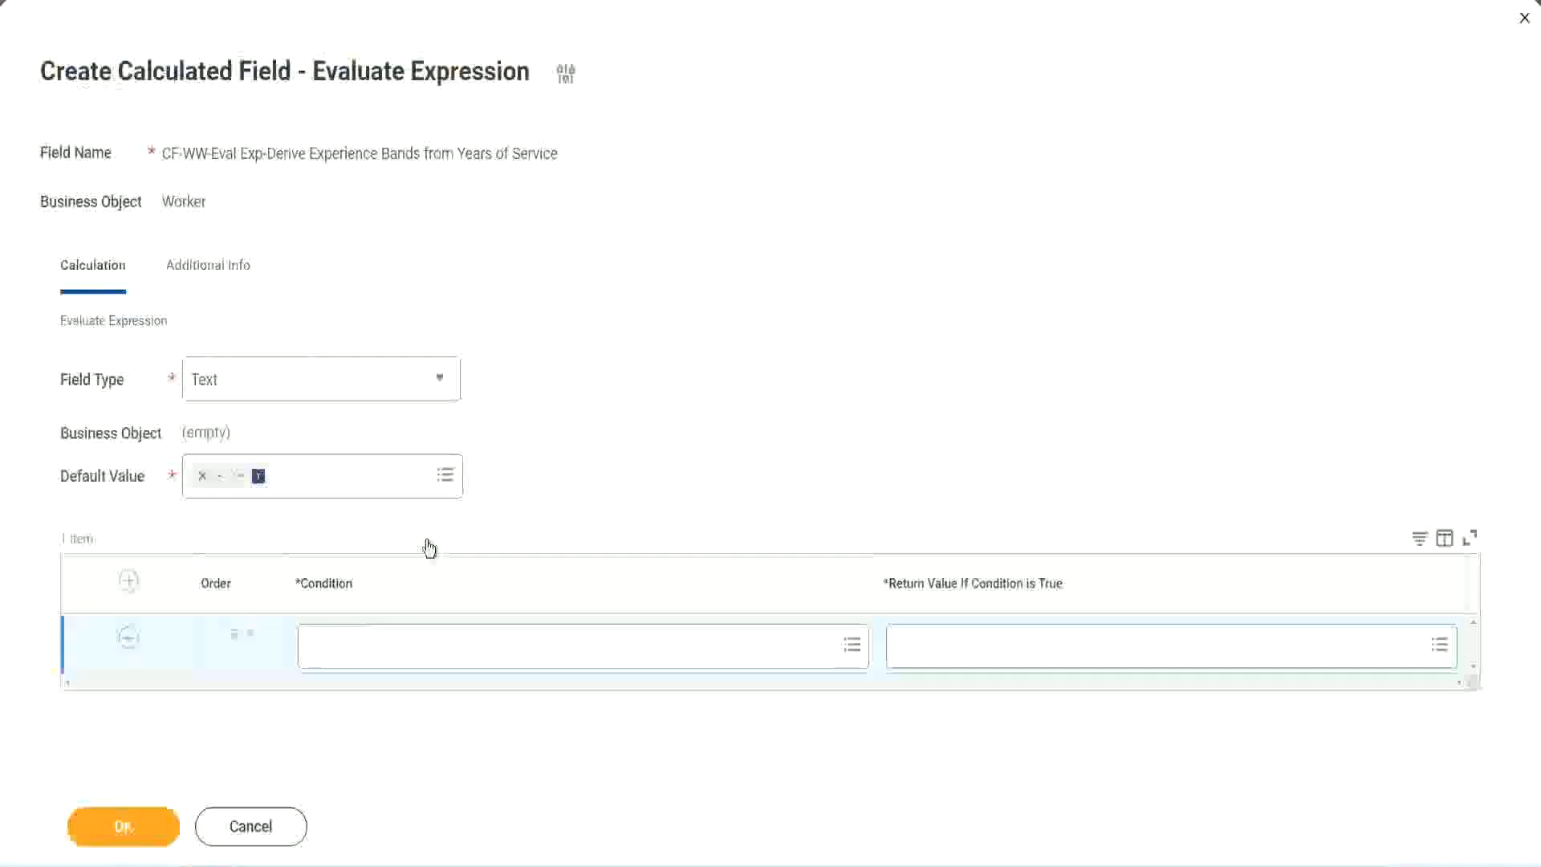
pyautogui.click(393, 652)
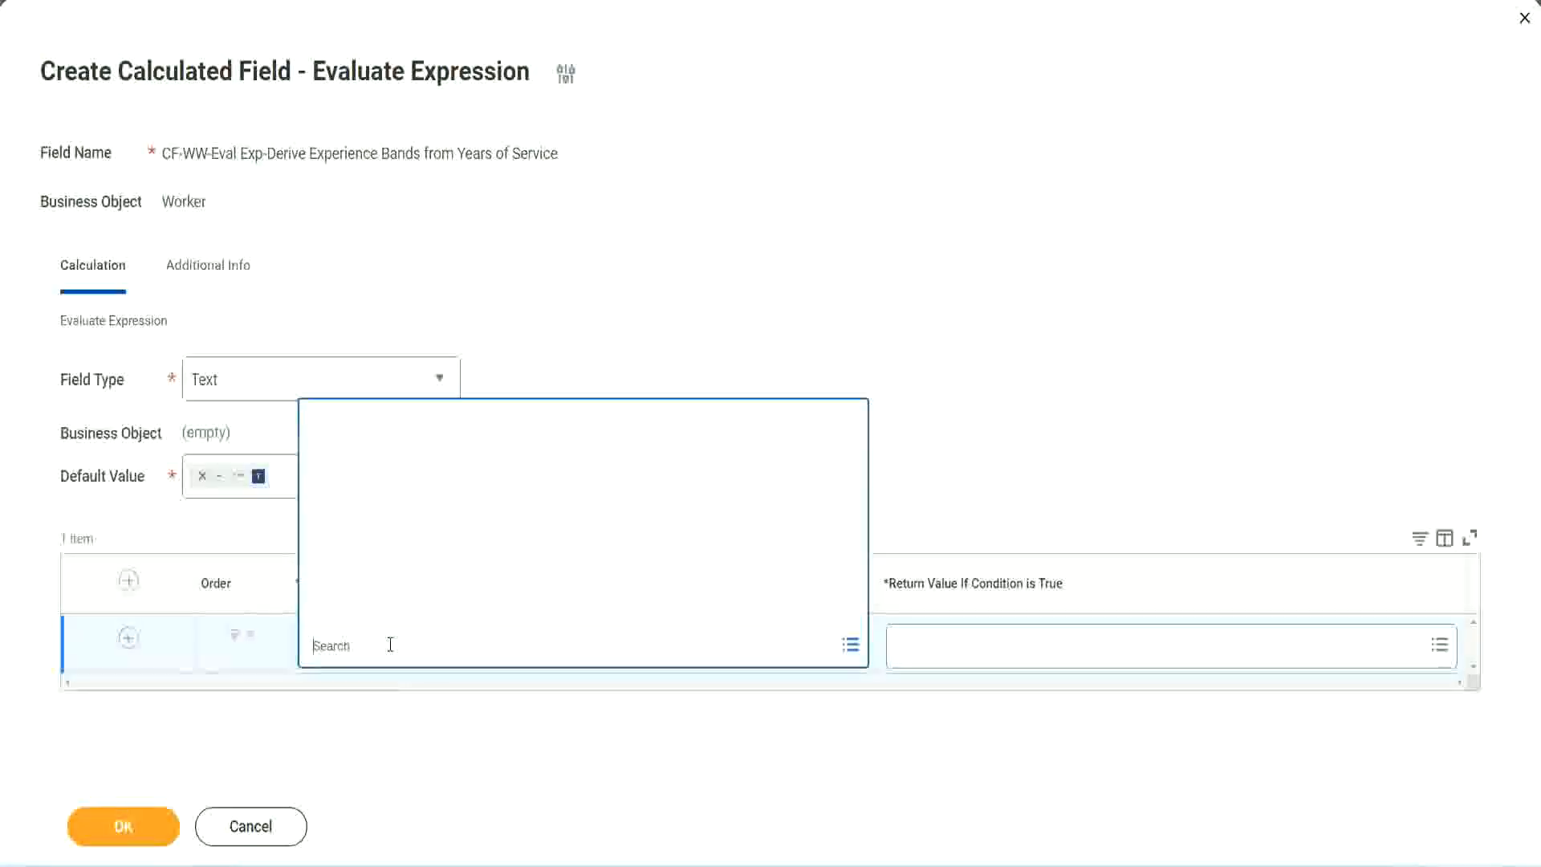
pyautogui.hotkey('ctrl', 'v')
pyautogui.press('Return')
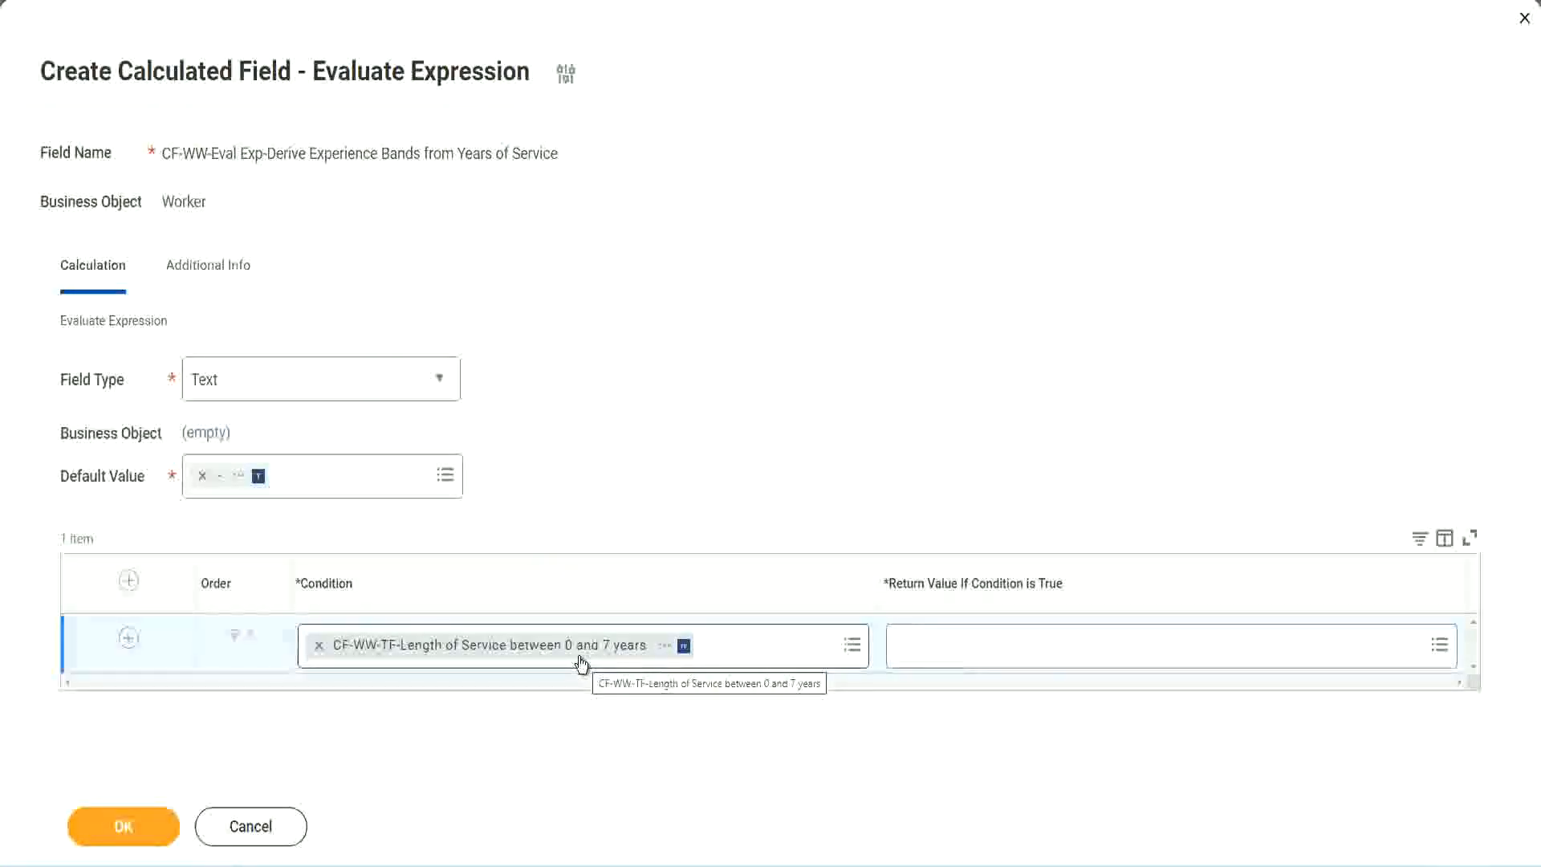
pyautogui.click(1002, 658)
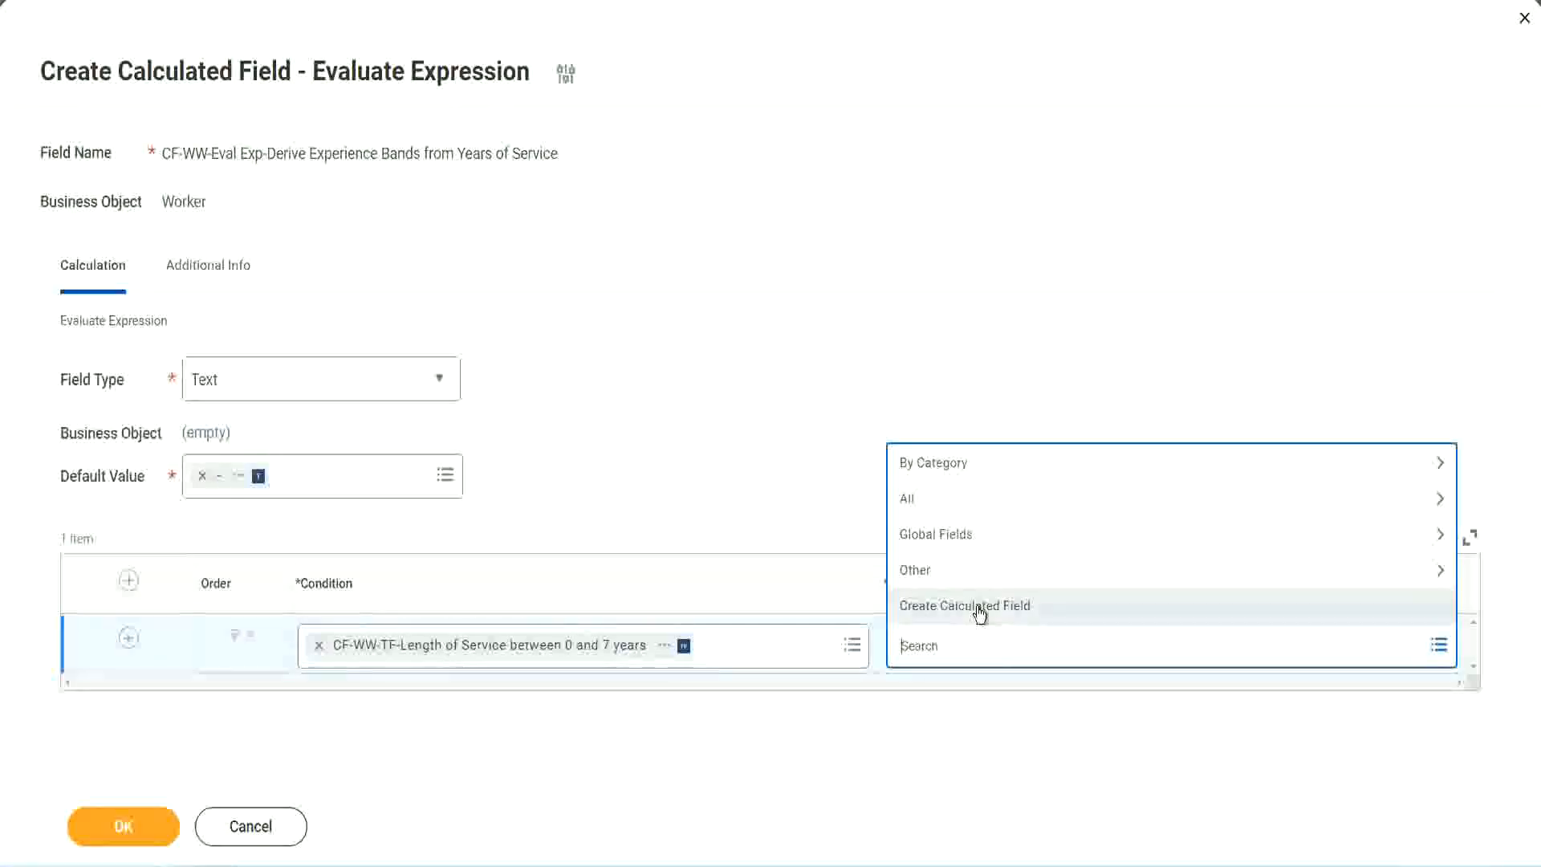
pyautogui.click(893, 399)
pyautogui.click(929, 657)
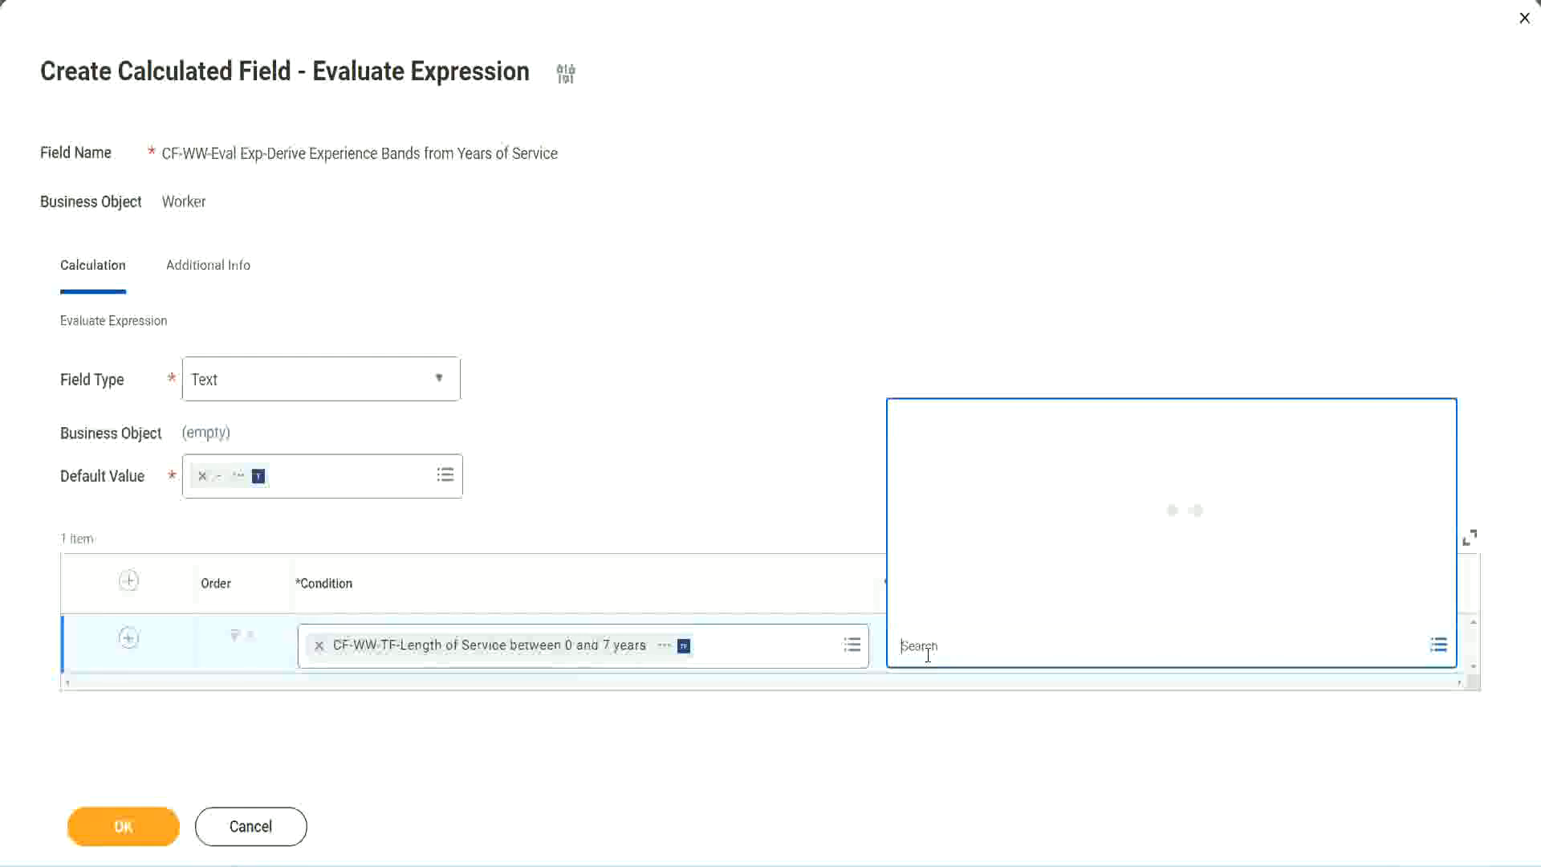
pyautogui.write('Amaterue')
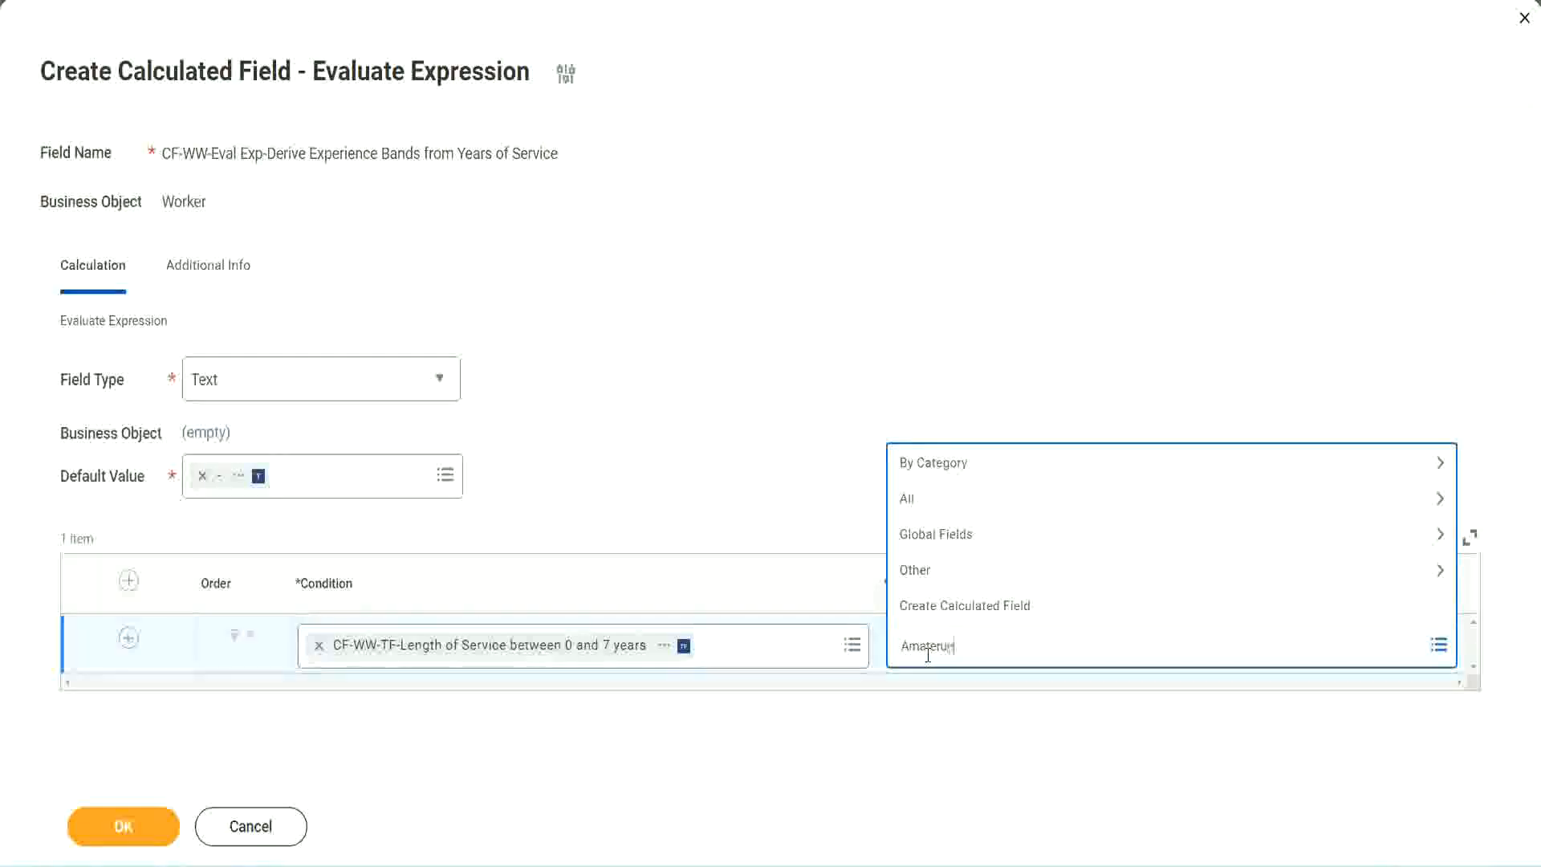
pyautogui.click(781, 473)
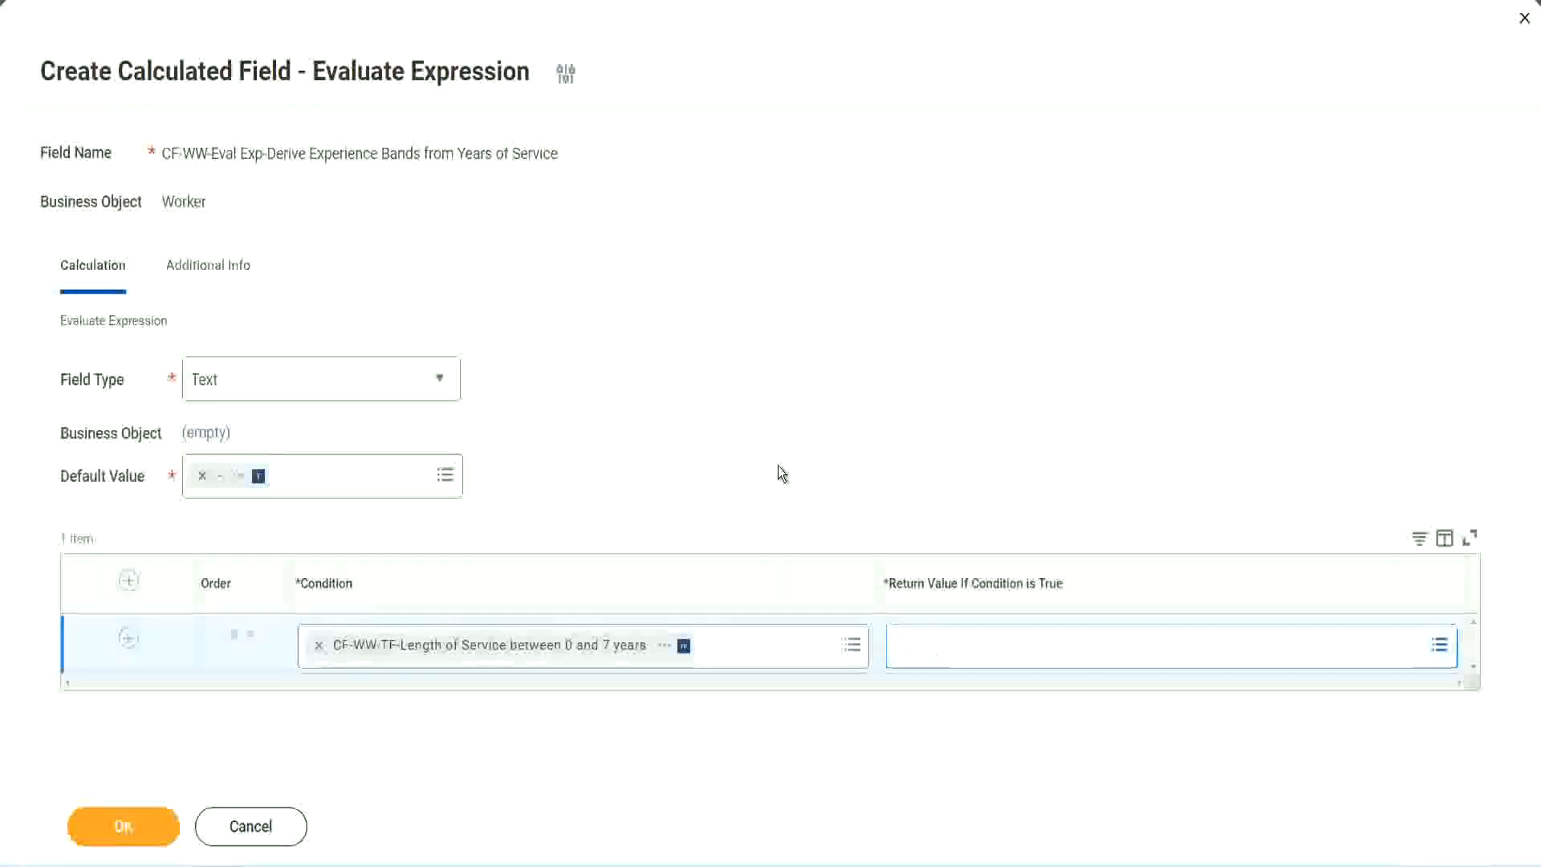
pyautogui.click(972, 656)
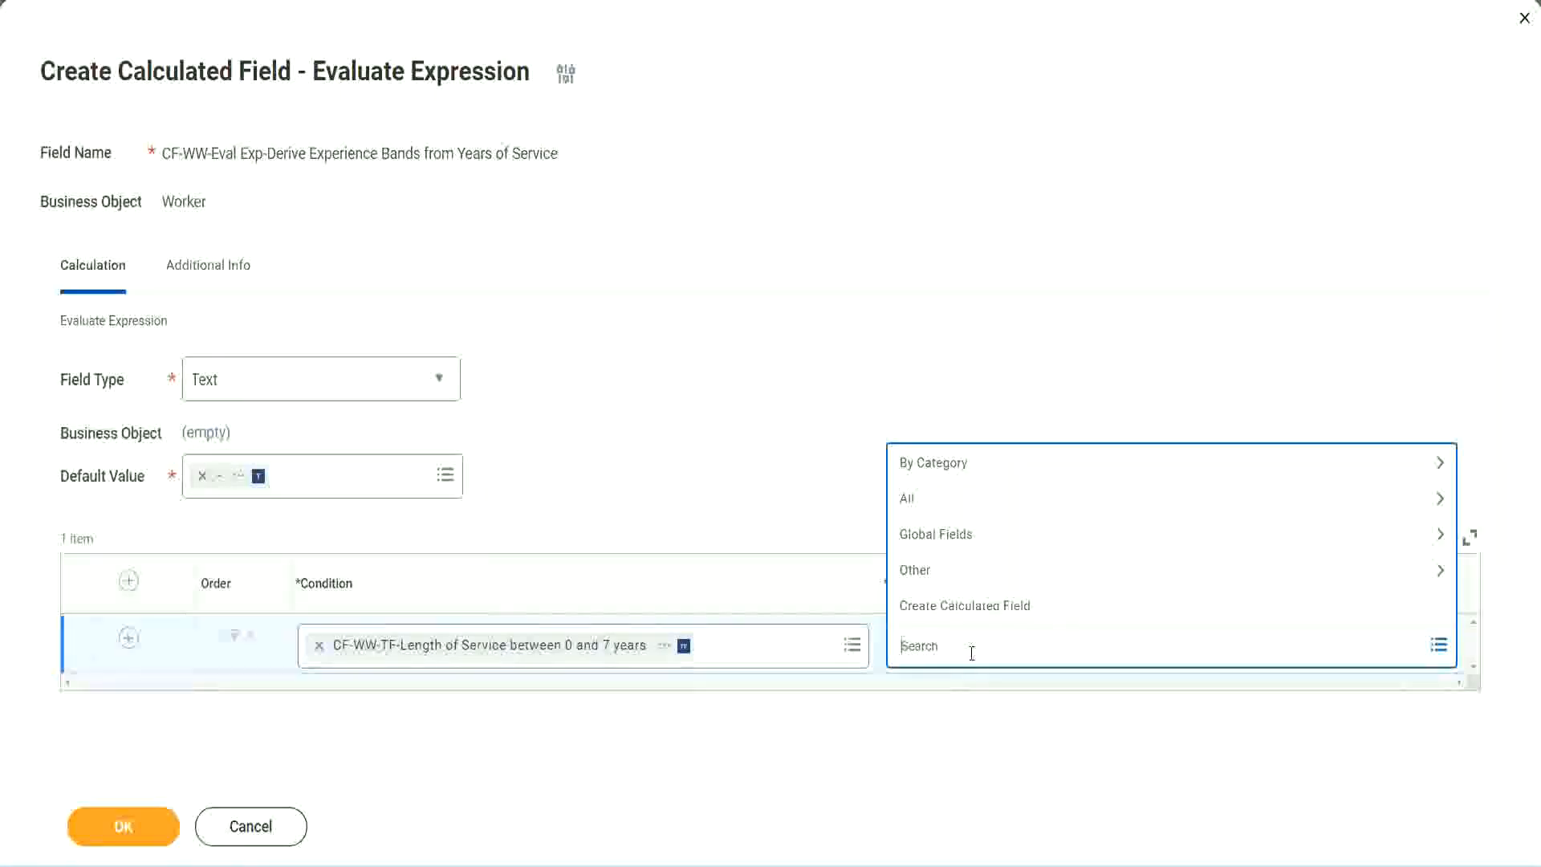
pyautogui.click(777, 473)
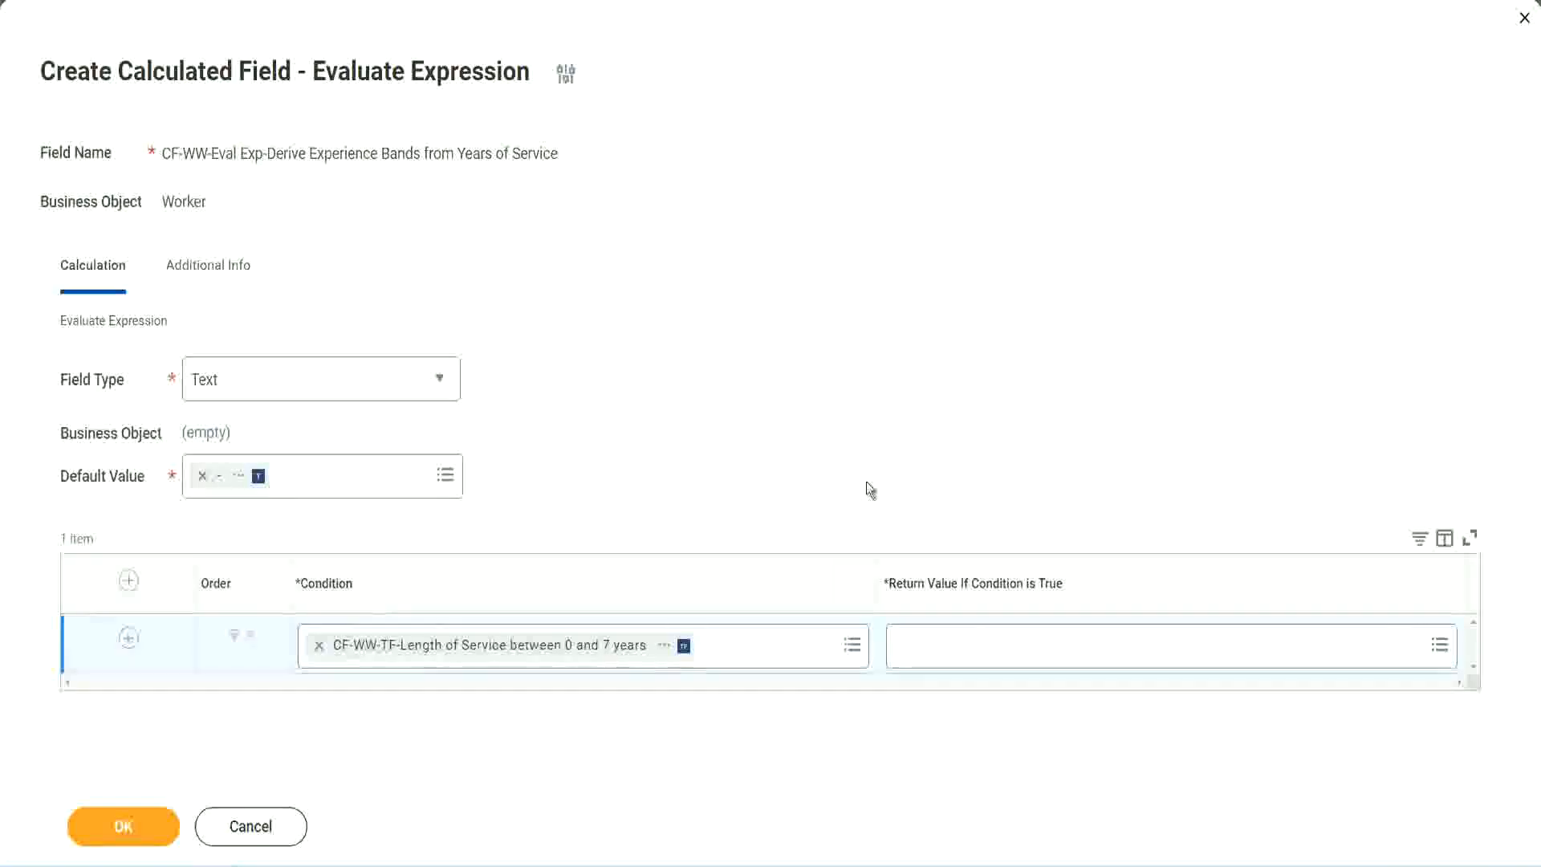
pyautogui.click(1027, 648)
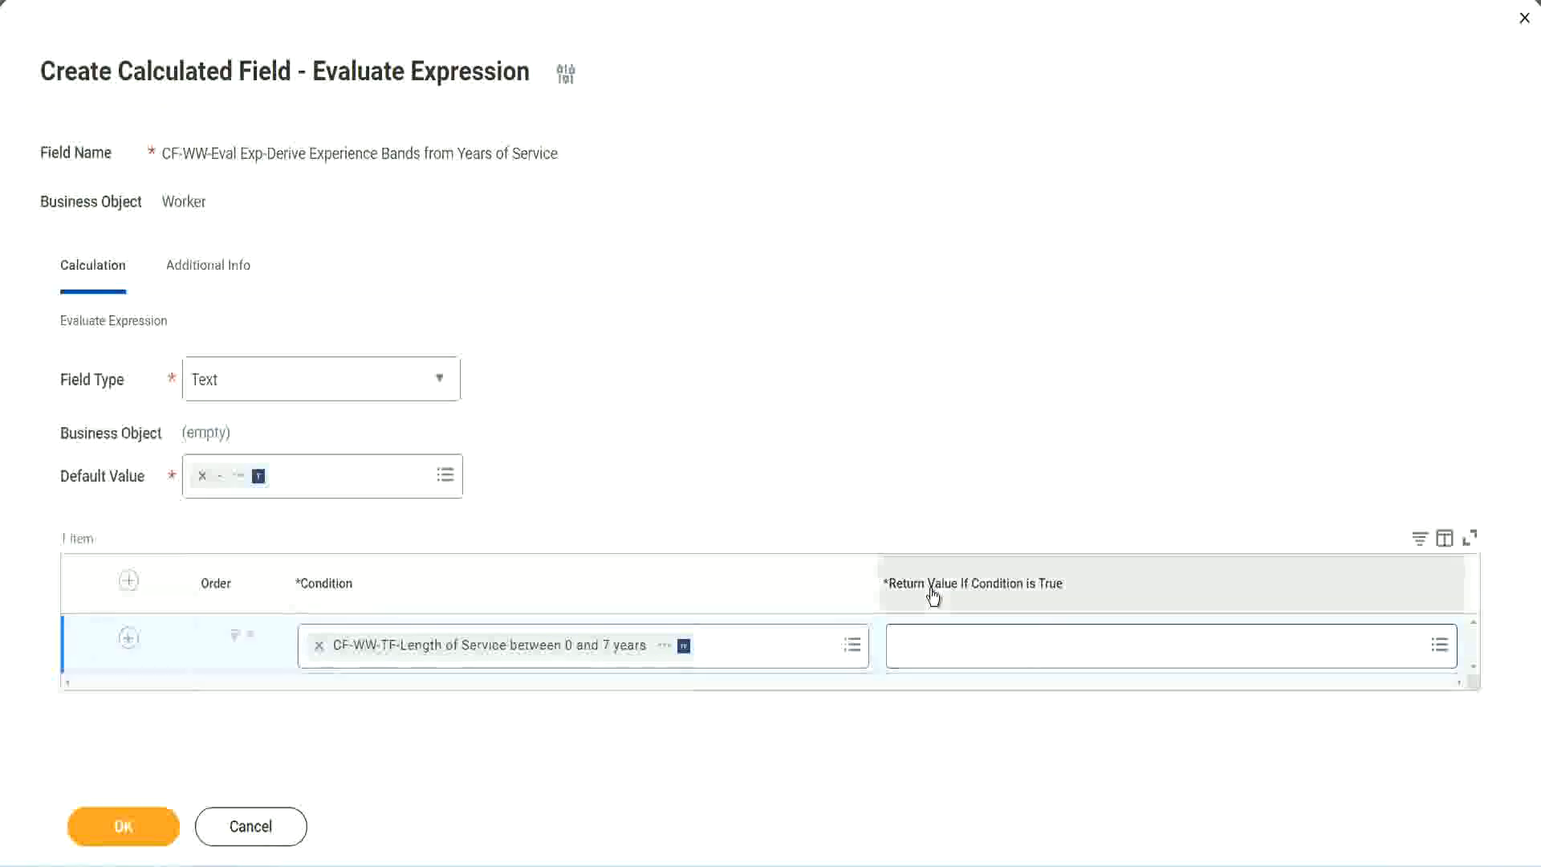
# - Start a new calculated field from the first condition's return value and name it CF-WW-TC-Amateur
pyautogui.click(1000, 652)
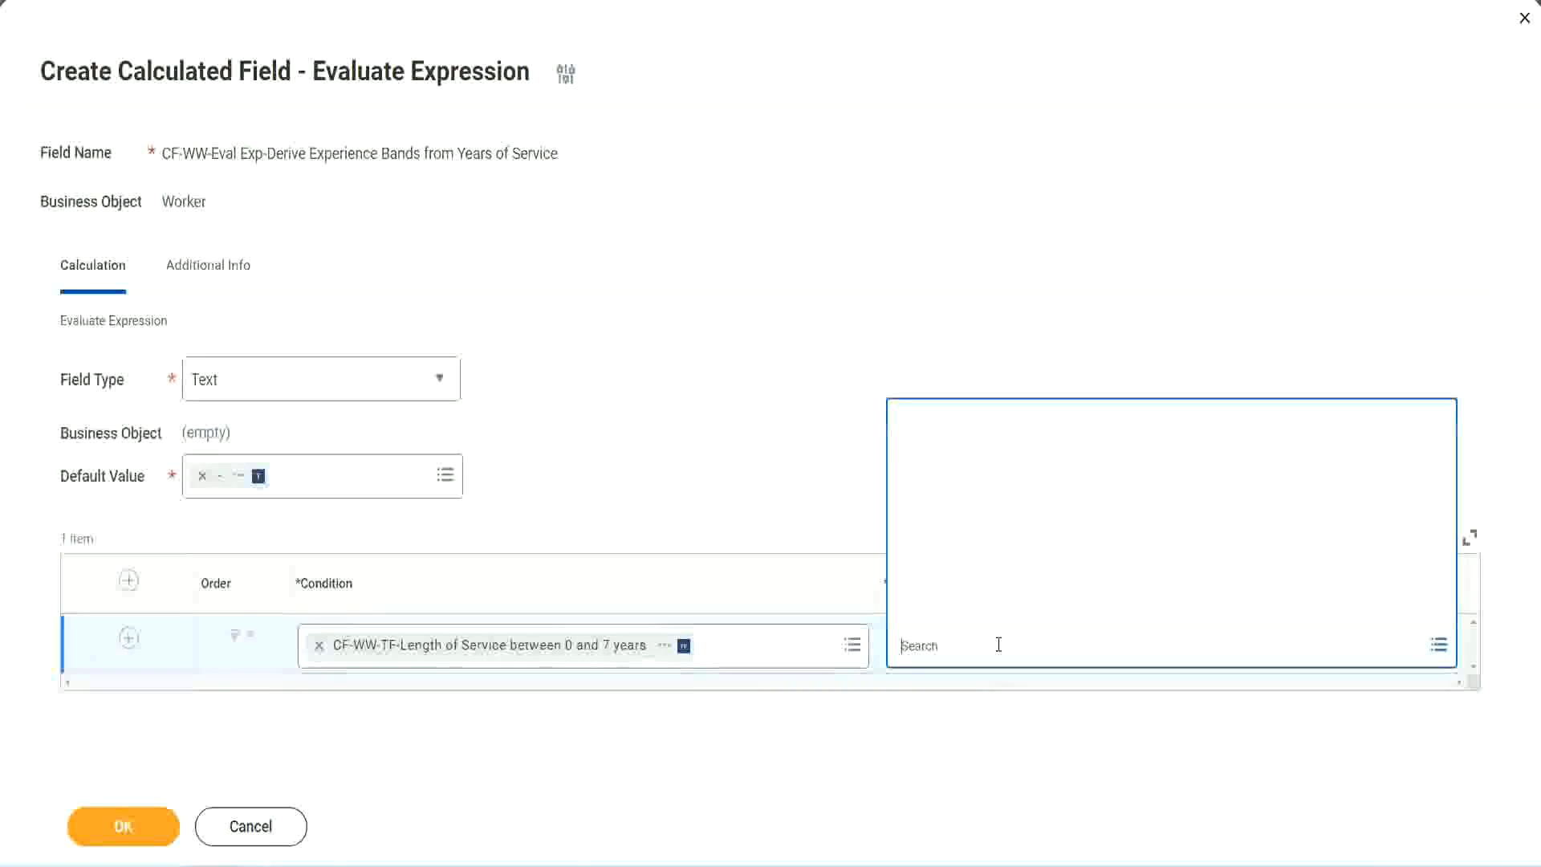
pyautogui.click(988, 609)
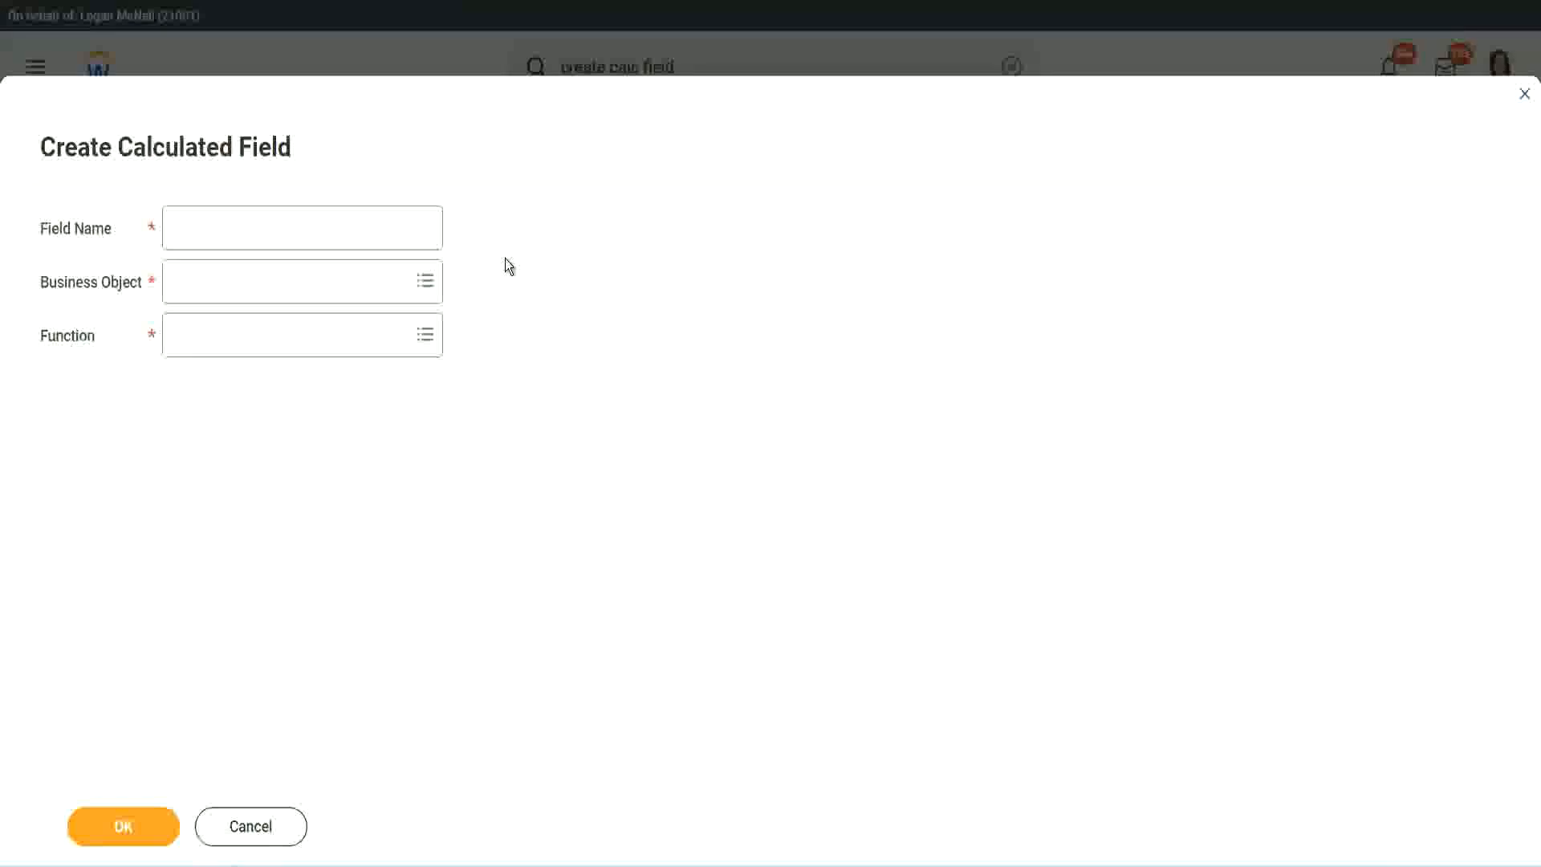
pyautogui.click(190, 229)
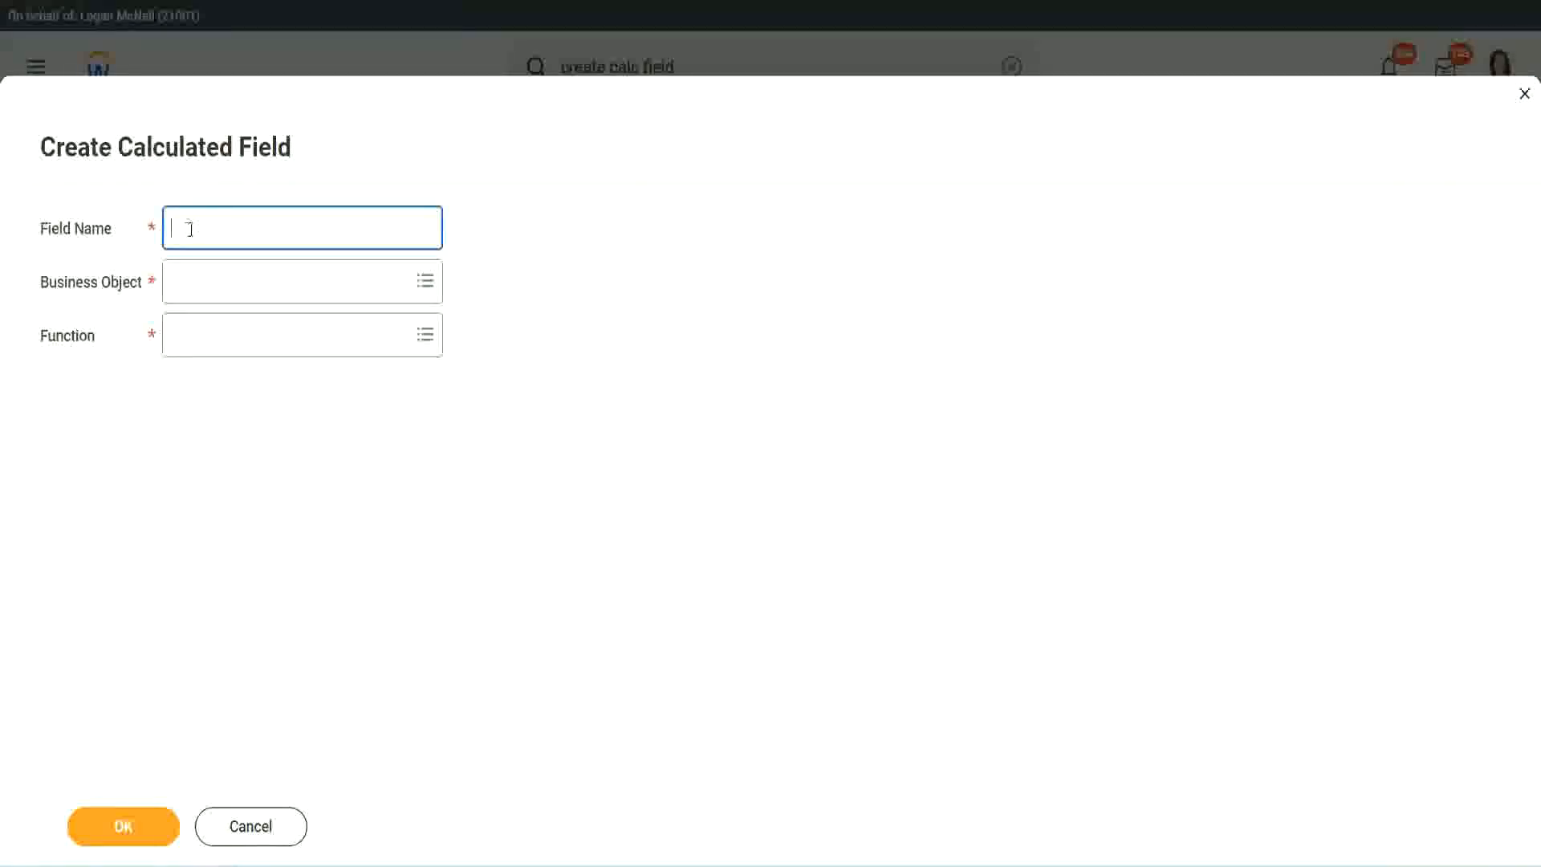
pyautogui.write('CF-TC-Am')
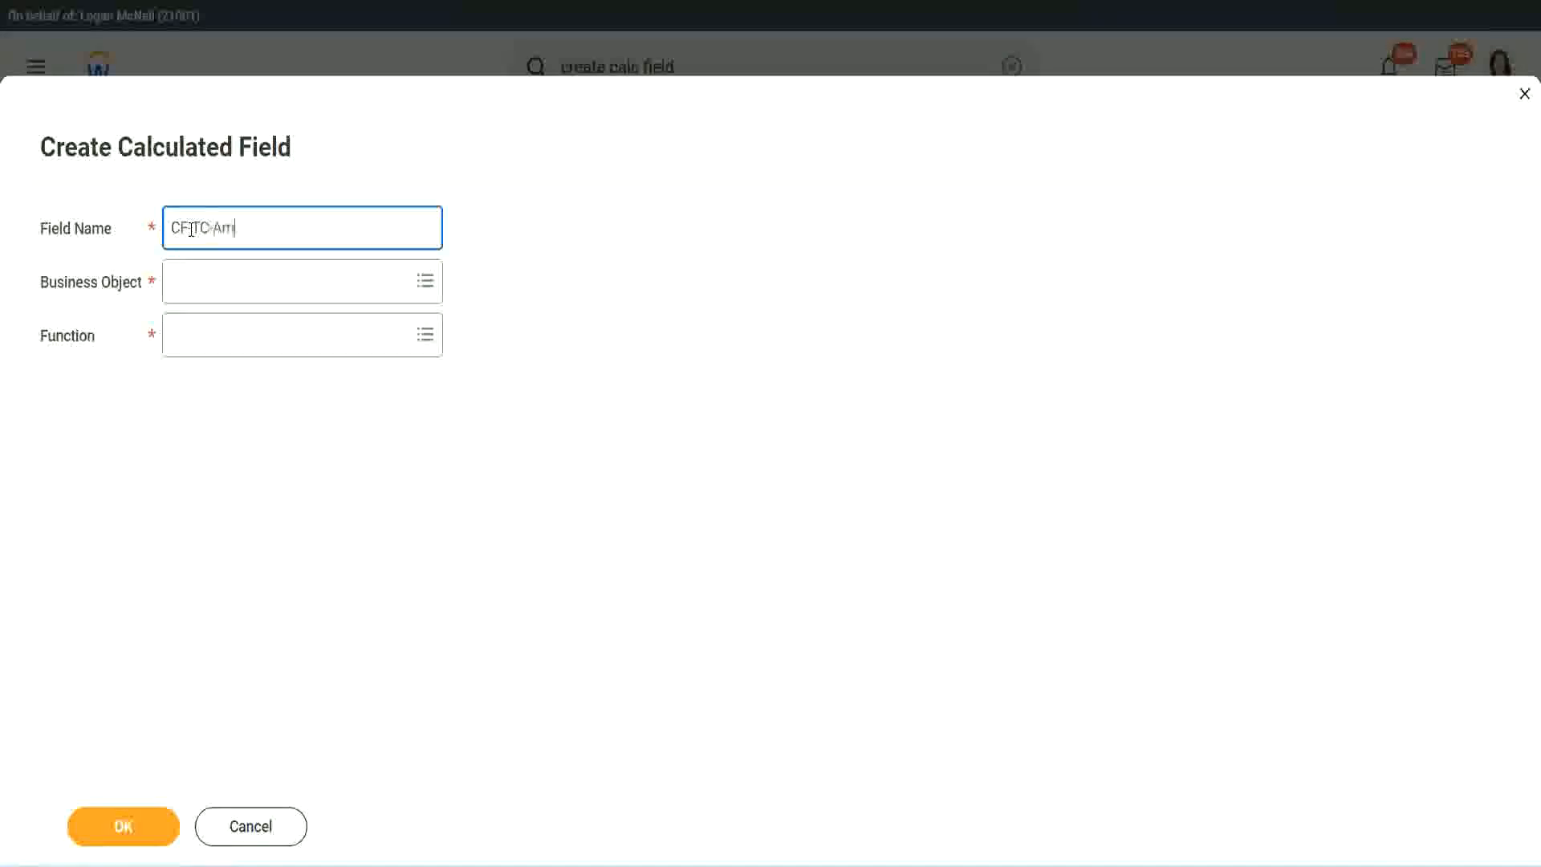
pyautogui.write('ateur')
pyautogui.click(191, 228)
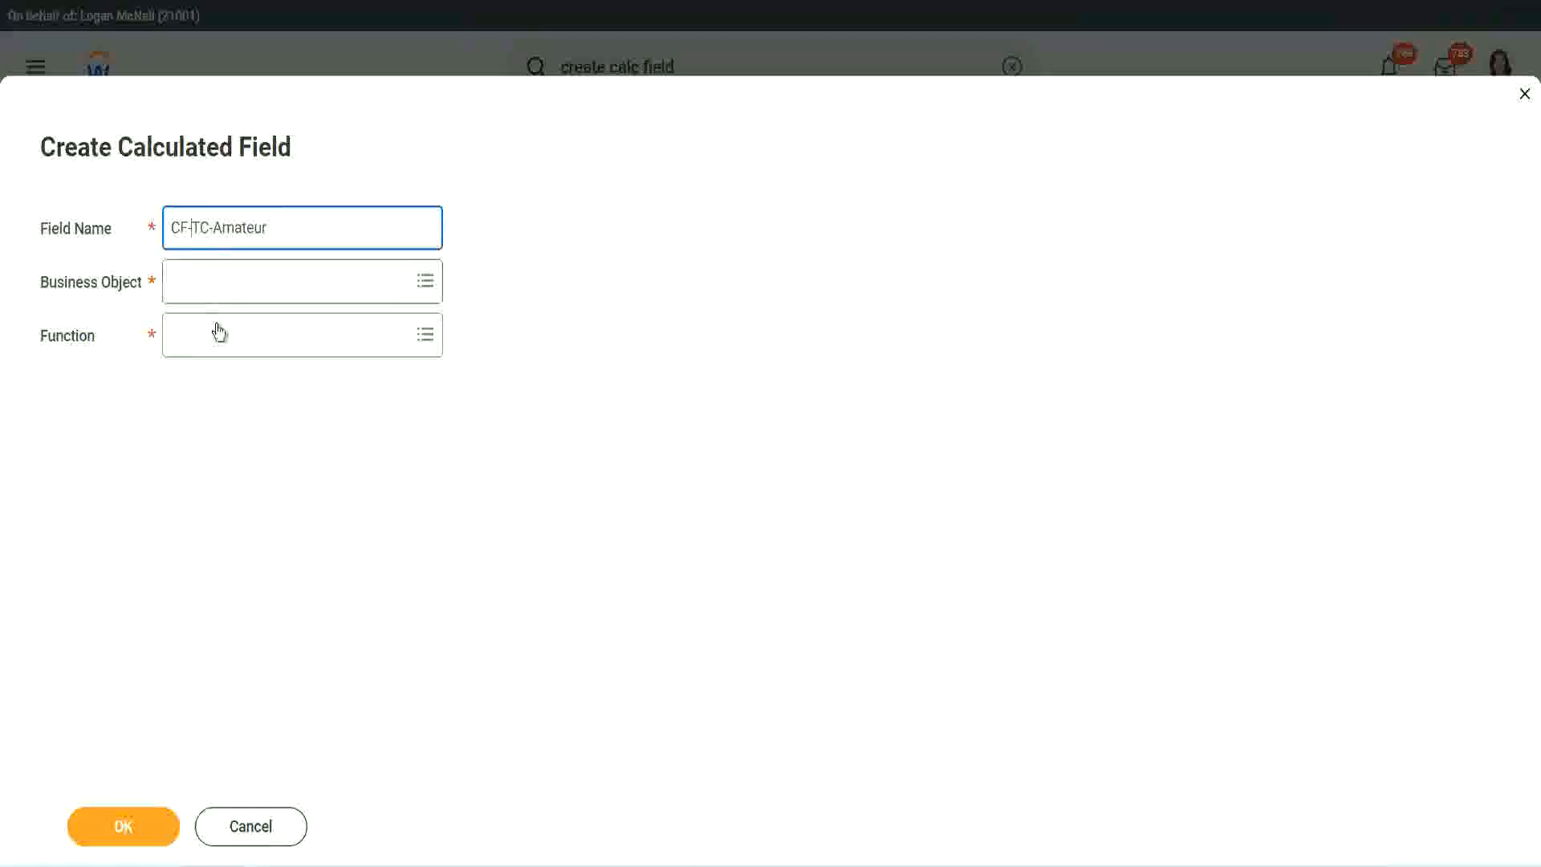
pyautogui.write('WW-')
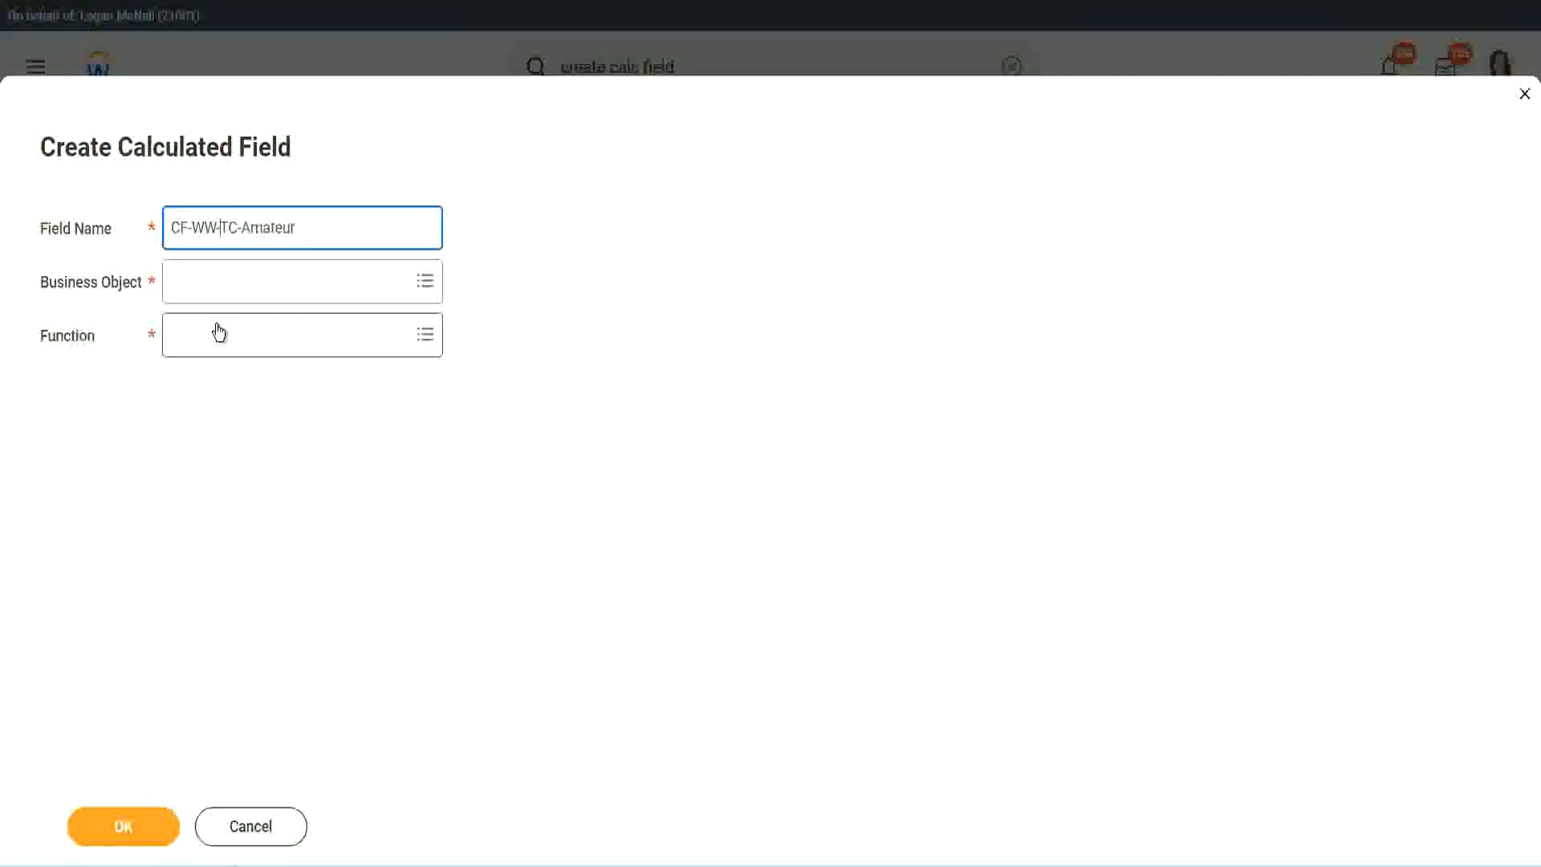
# - Set the business object of the CF-WW-TC-Amateur field to Global
pyautogui.click(218, 280)
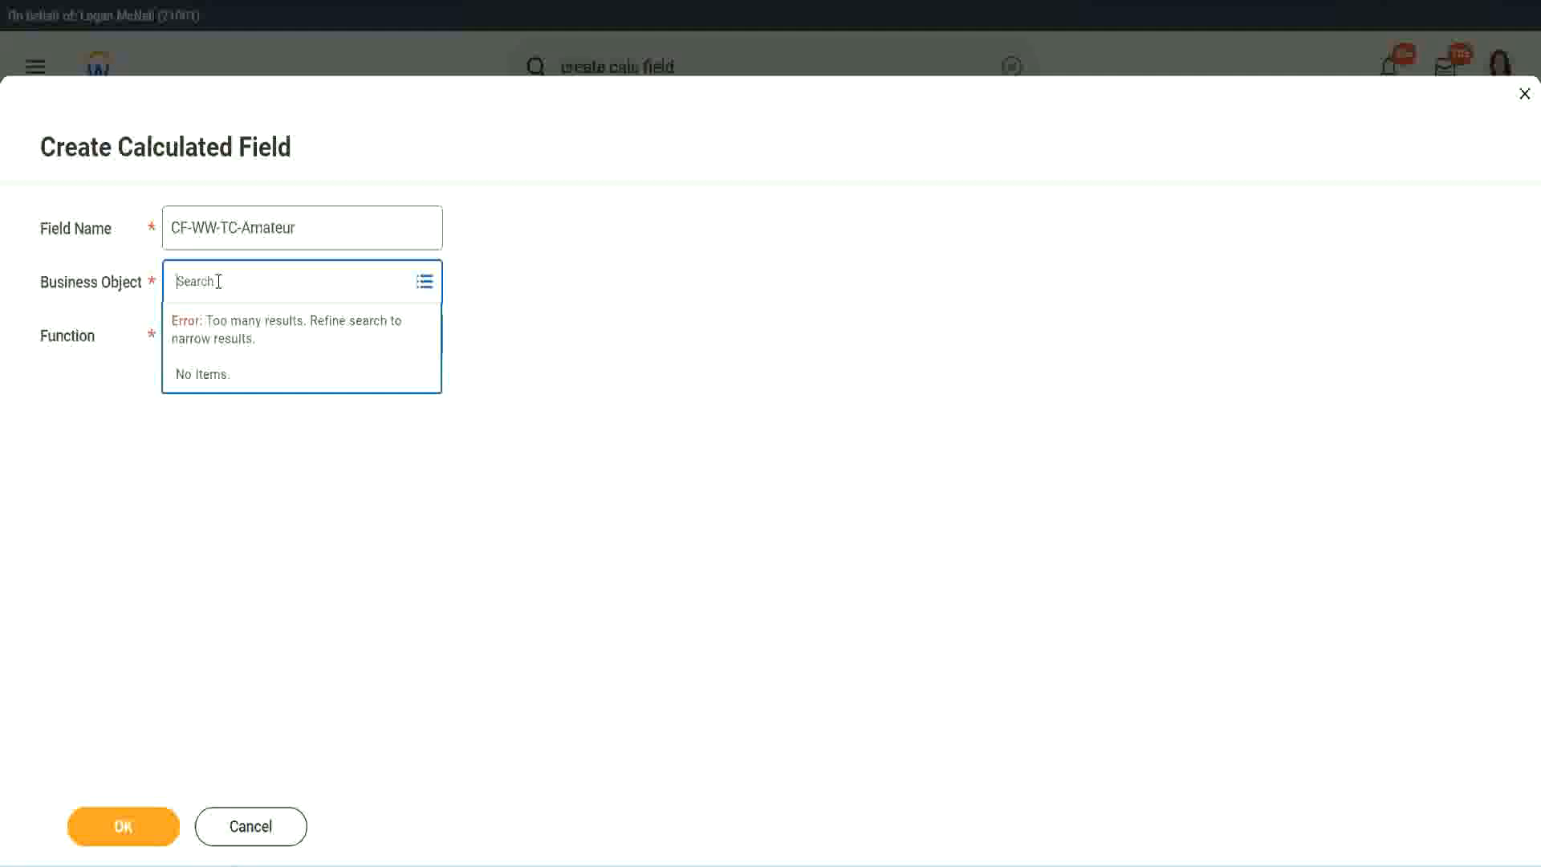
pyautogui.write('worker')
pyautogui.press('BackSpace')
pyautogui.write('global')
pyautogui.press('Return')
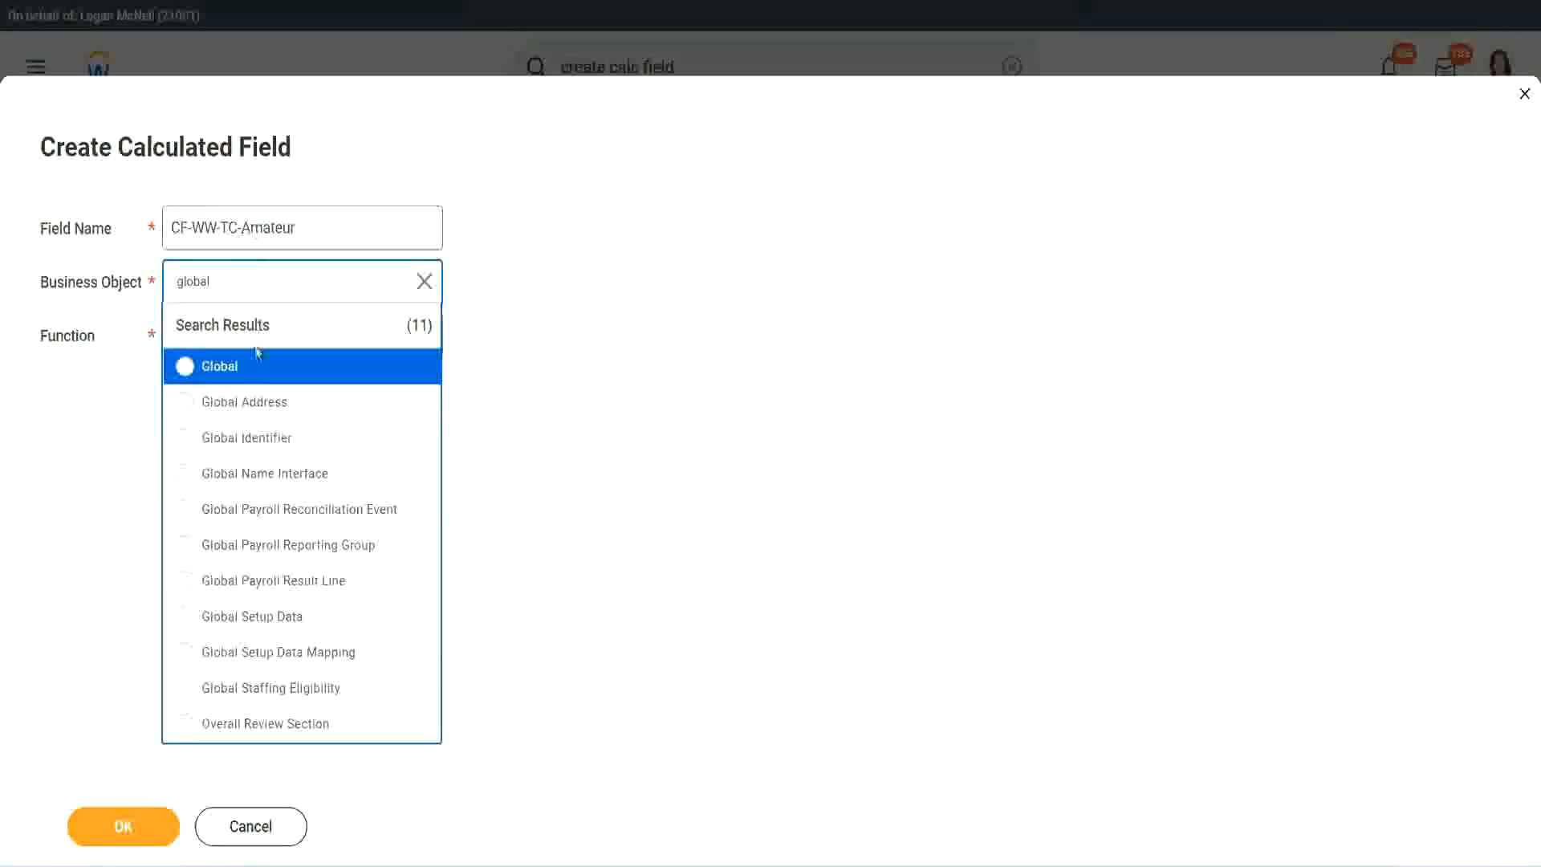
pyautogui.click(240, 376)
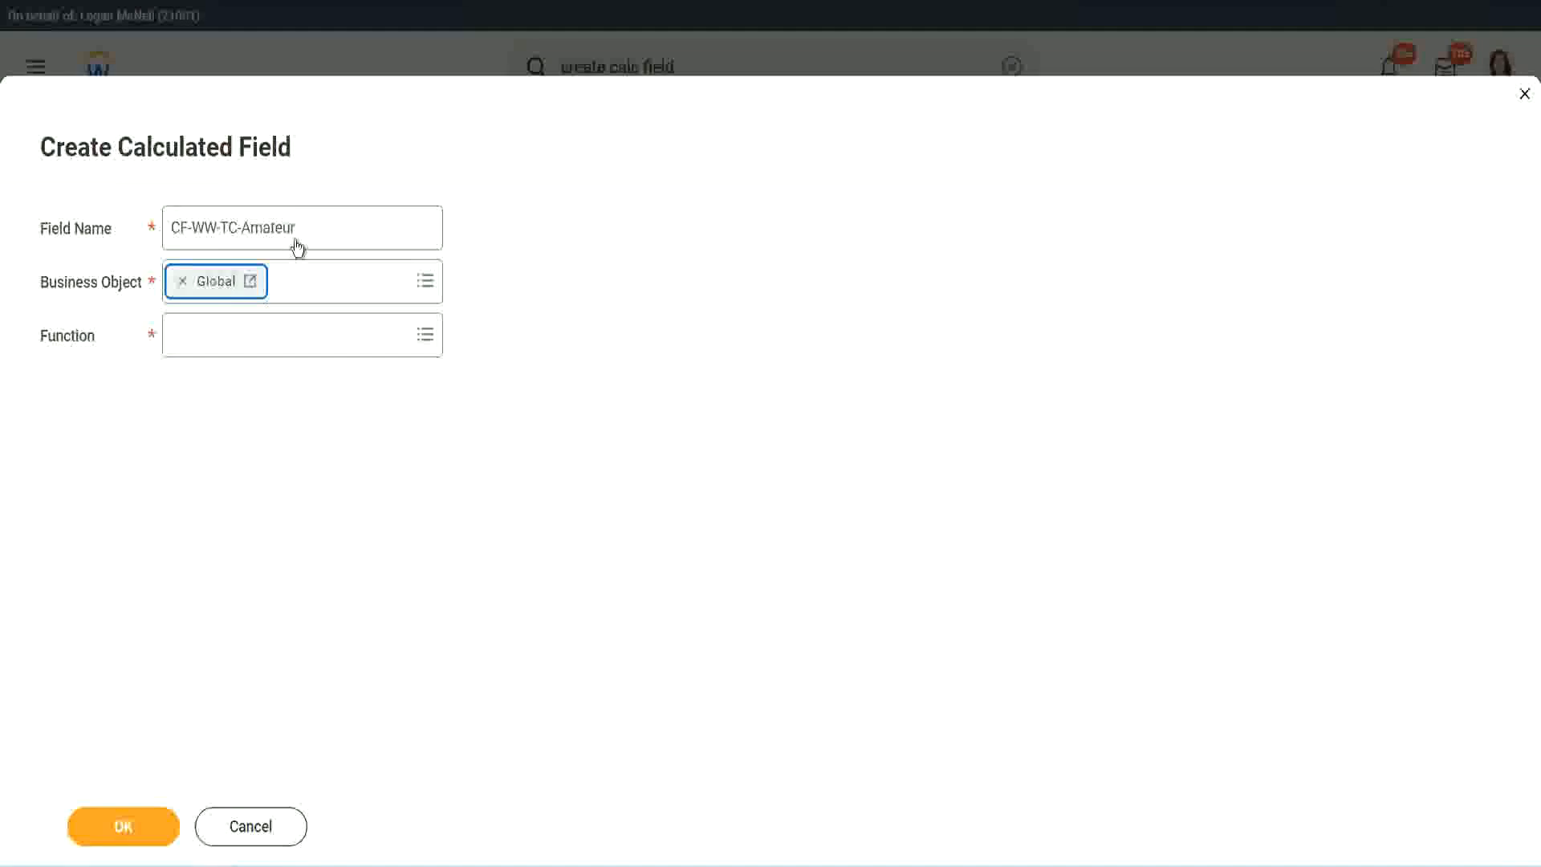
pyautogui.tripleClick(398, 217)
pyautogui.click(334, 229)
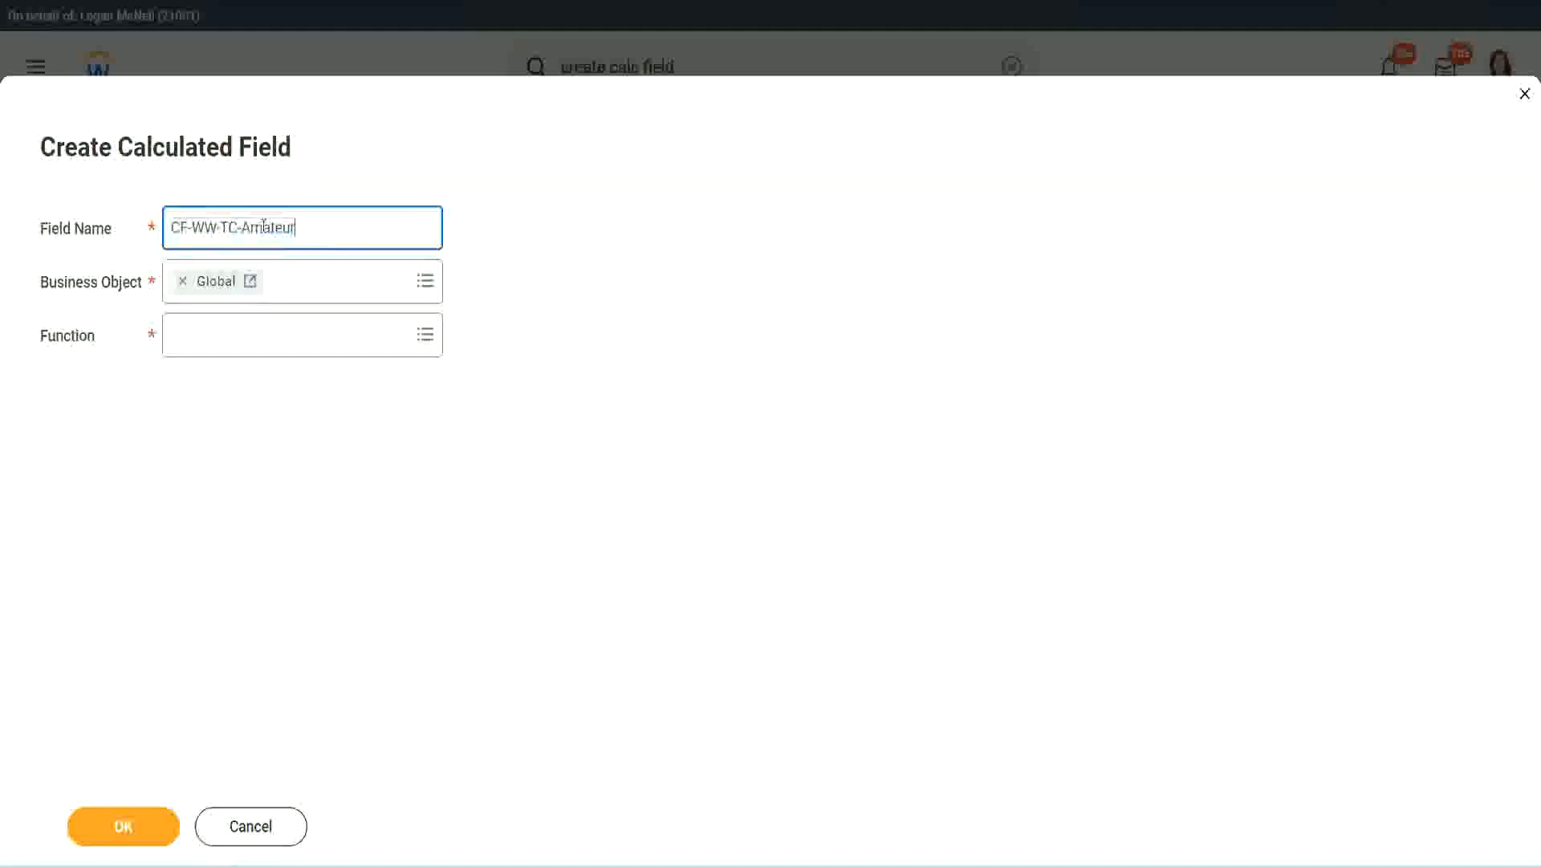
pyautogui.doubleClick(265, 227)
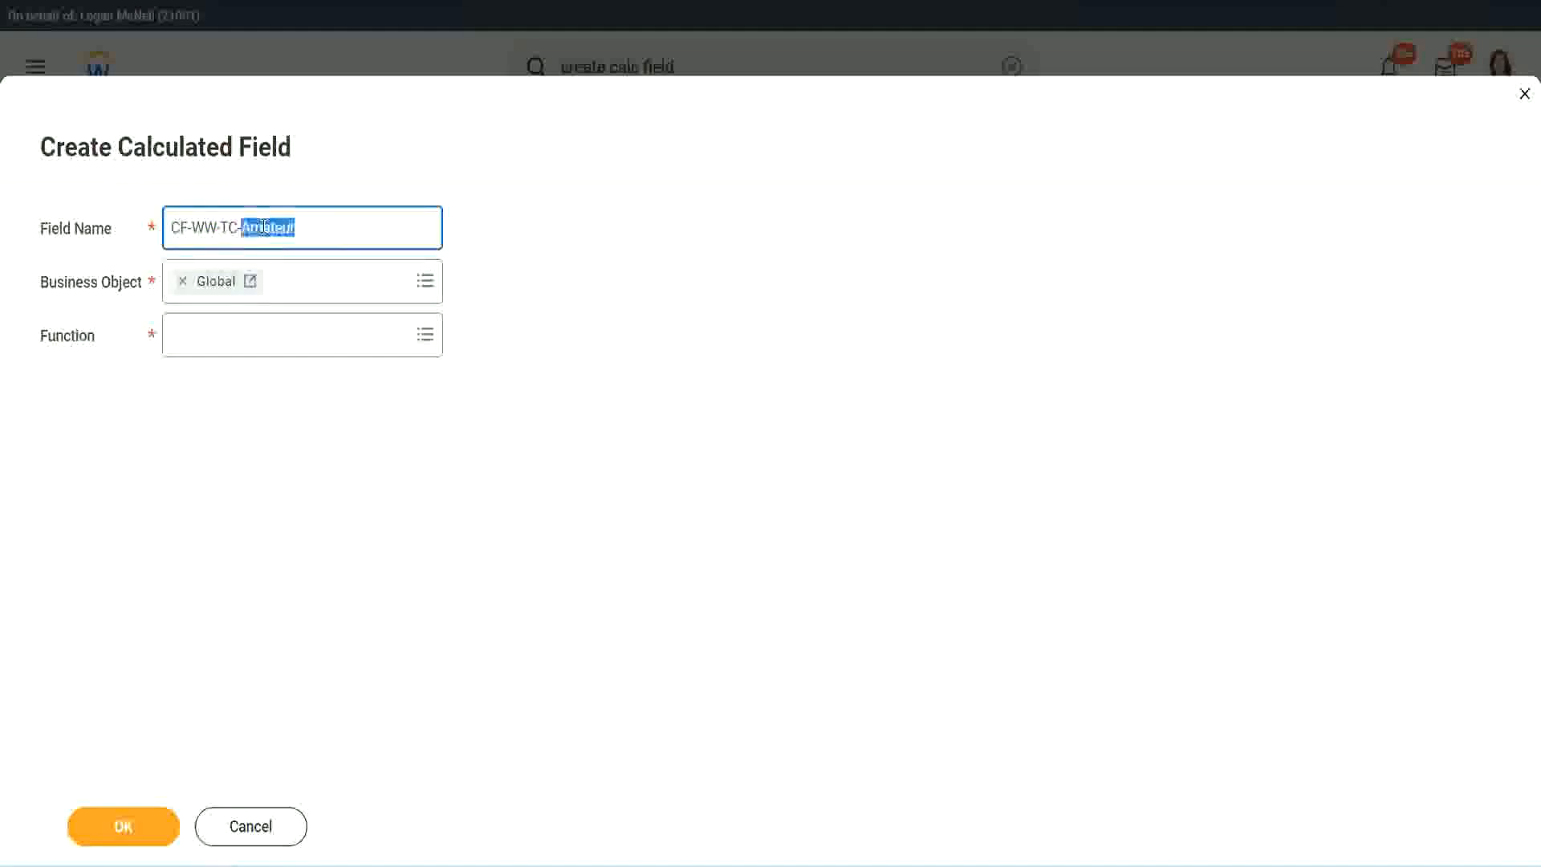
pyautogui.click(318, 224)
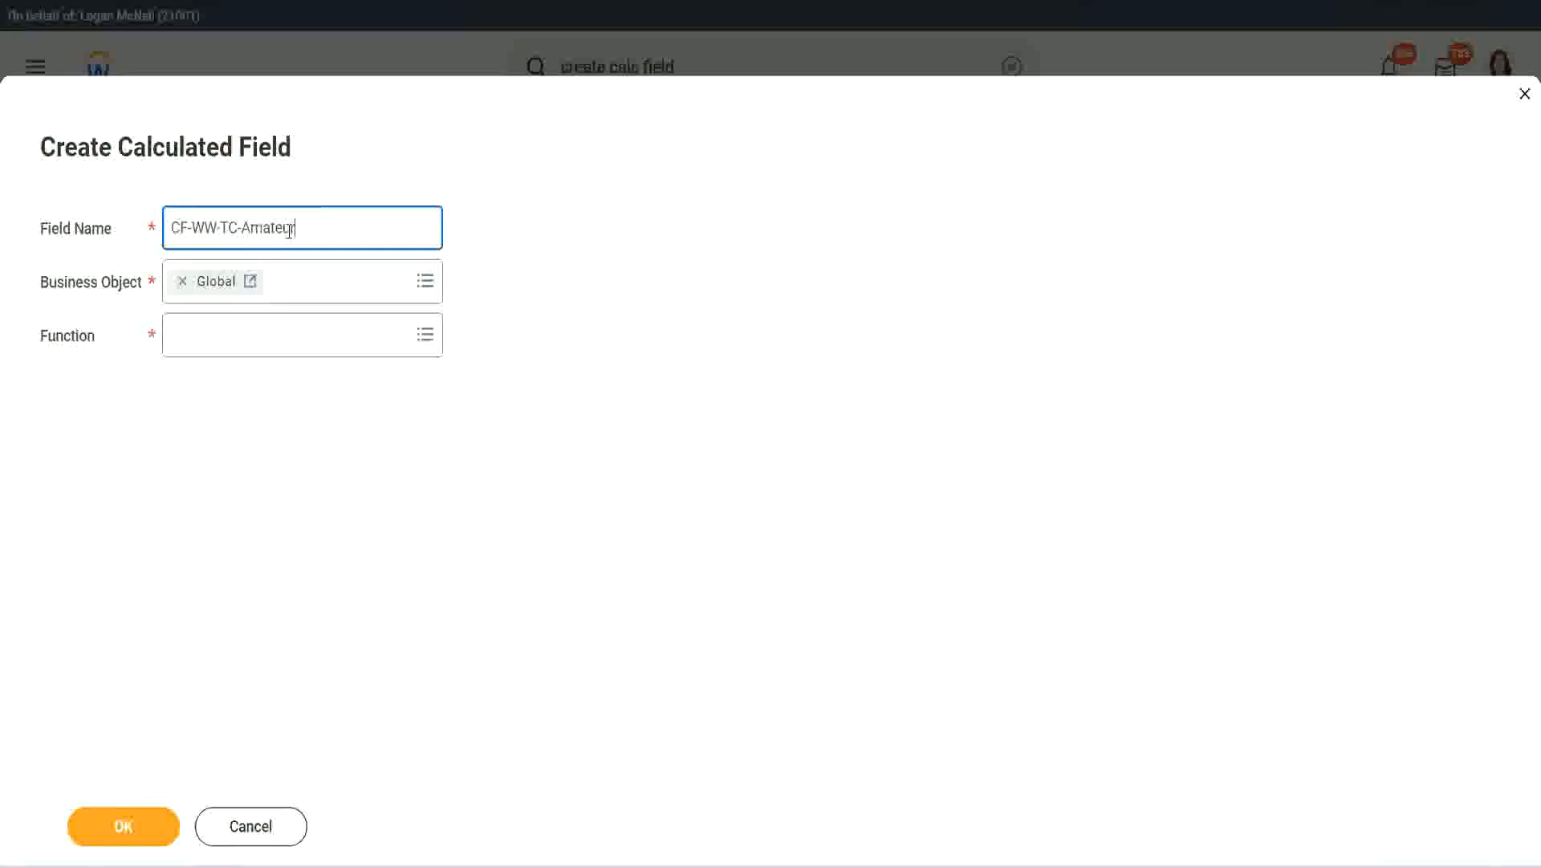
pyautogui.doubleClick(288, 229)
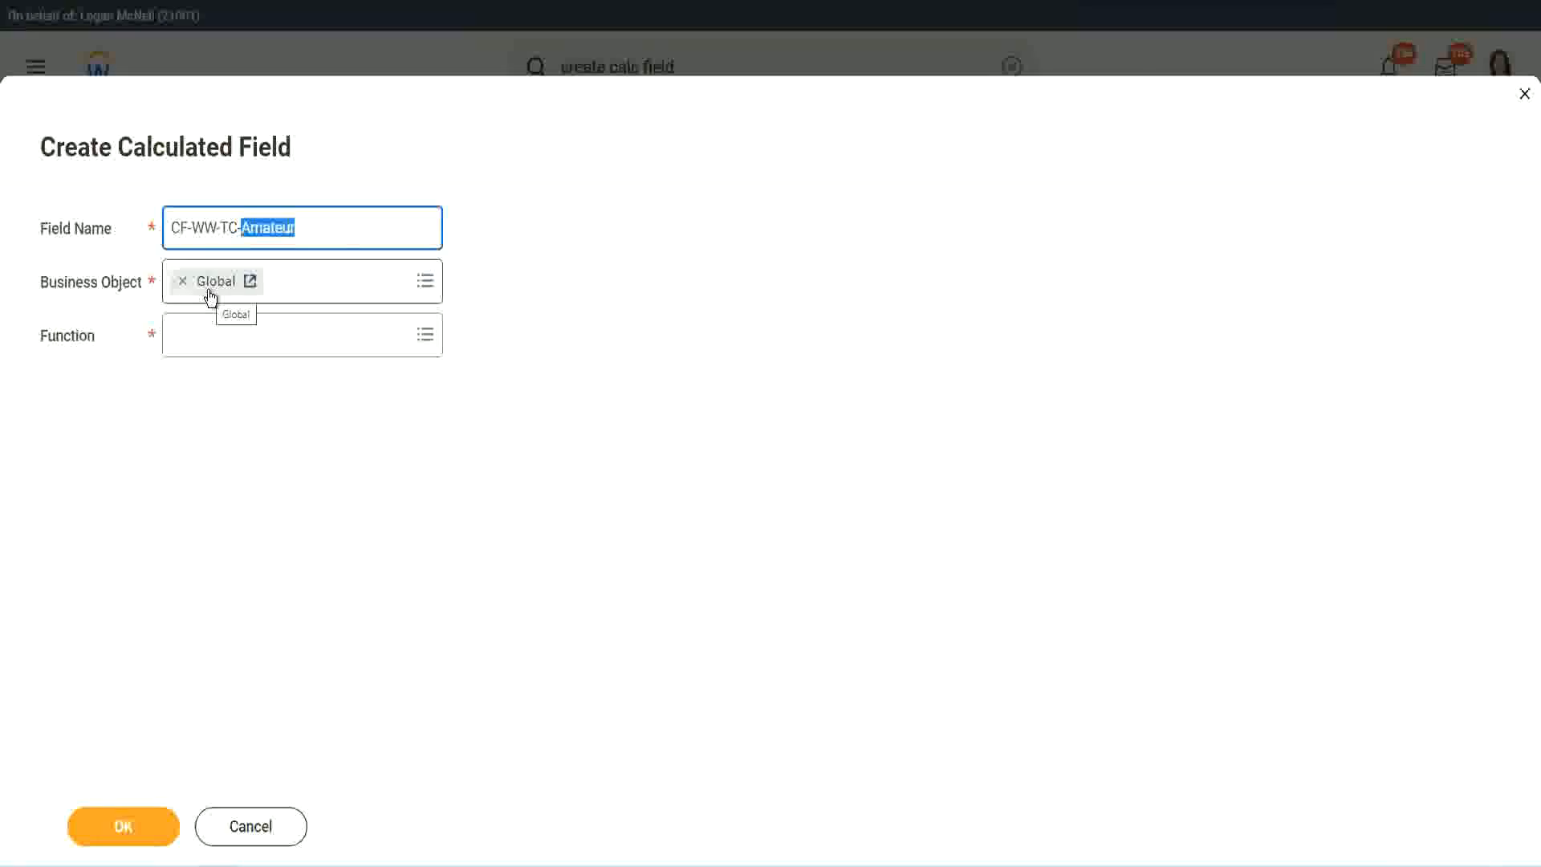
# - Choose Text Constant as the function of the new field and continue to its calculation definition
pyautogui.click(215, 334)
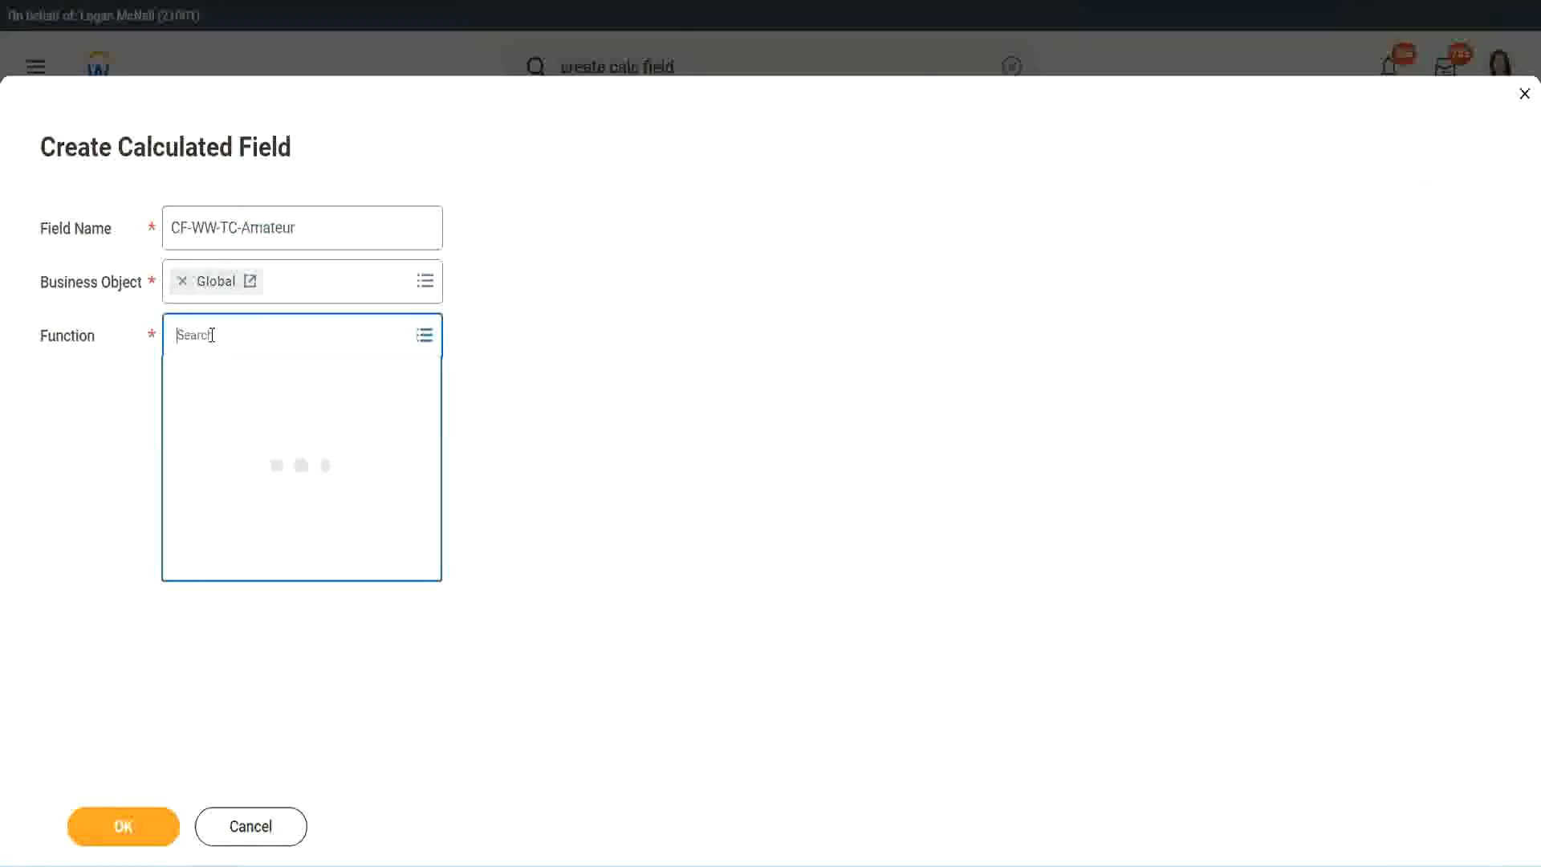
pyautogui.write('text cons')
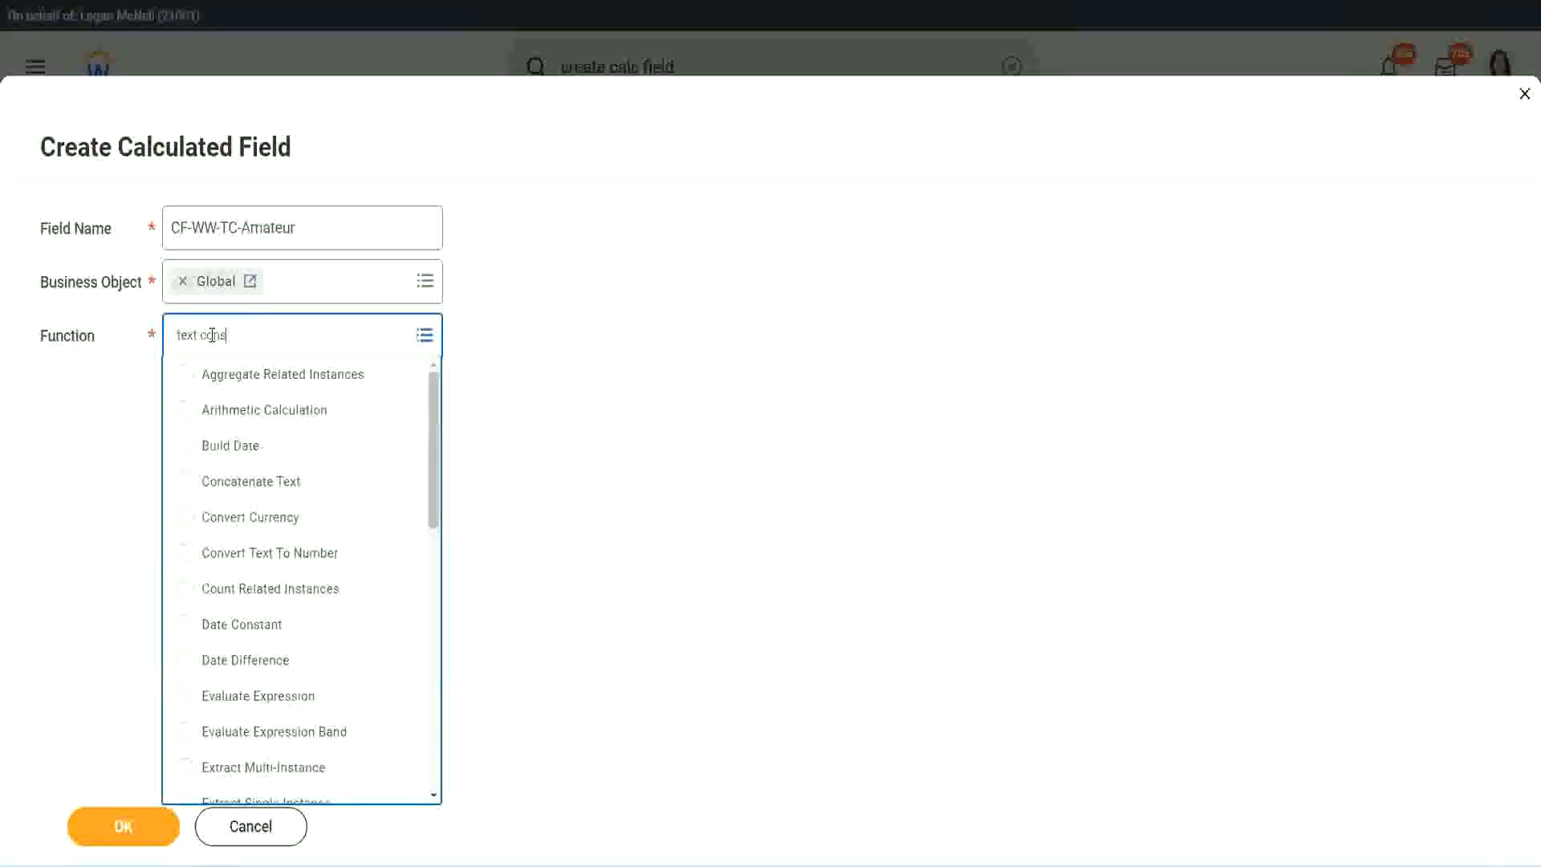
pyautogui.write('t')
pyautogui.press('Return')
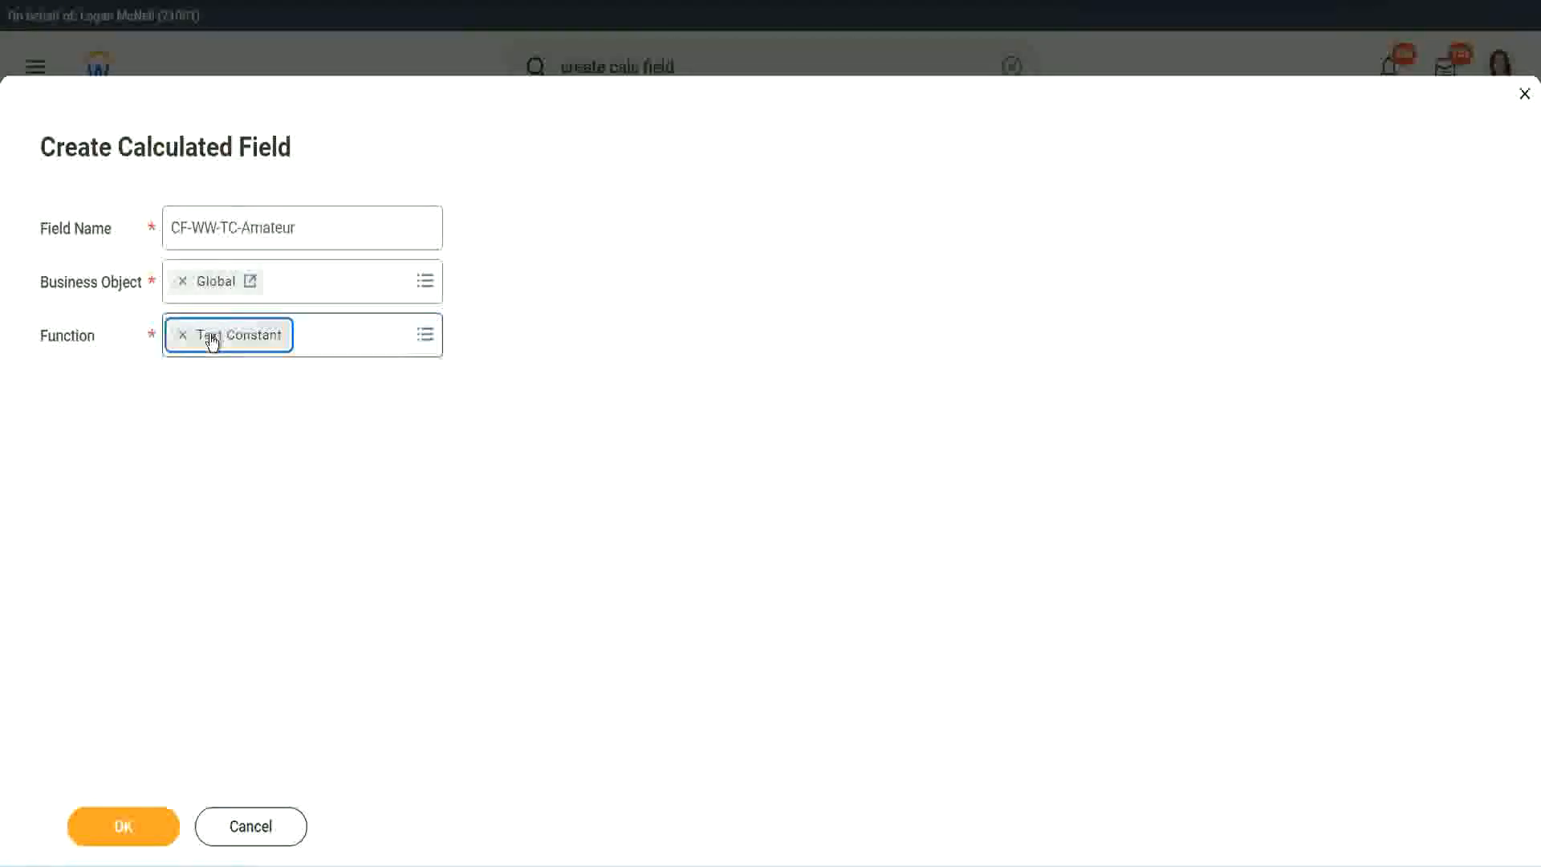
pyautogui.click(127, 832)
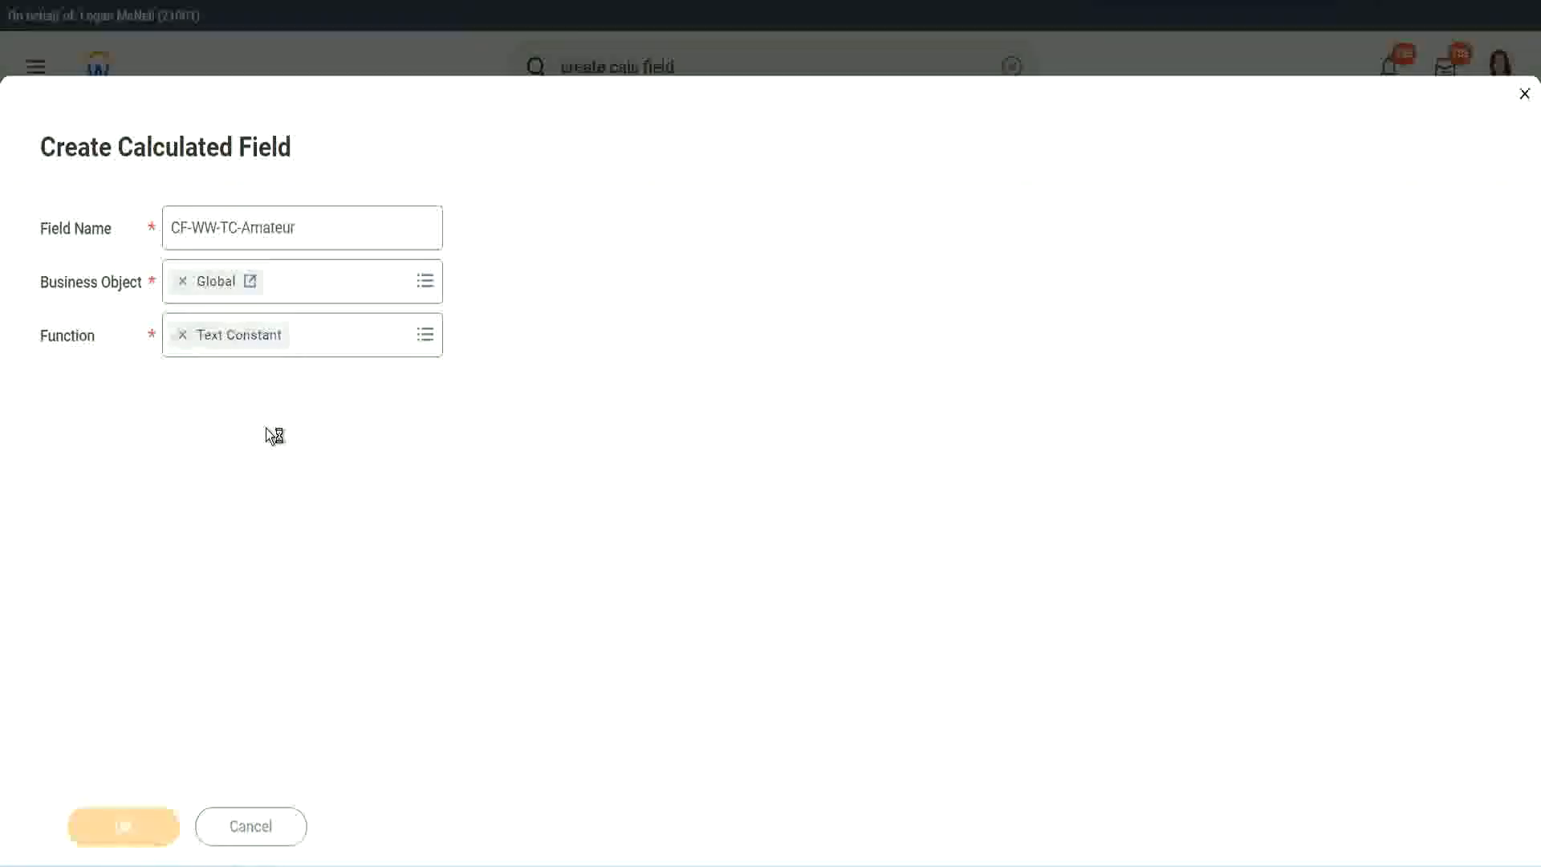
# - Enter Amateur as the text constant and save the field as the first condition's return value
pyautogui.click(257, 454)
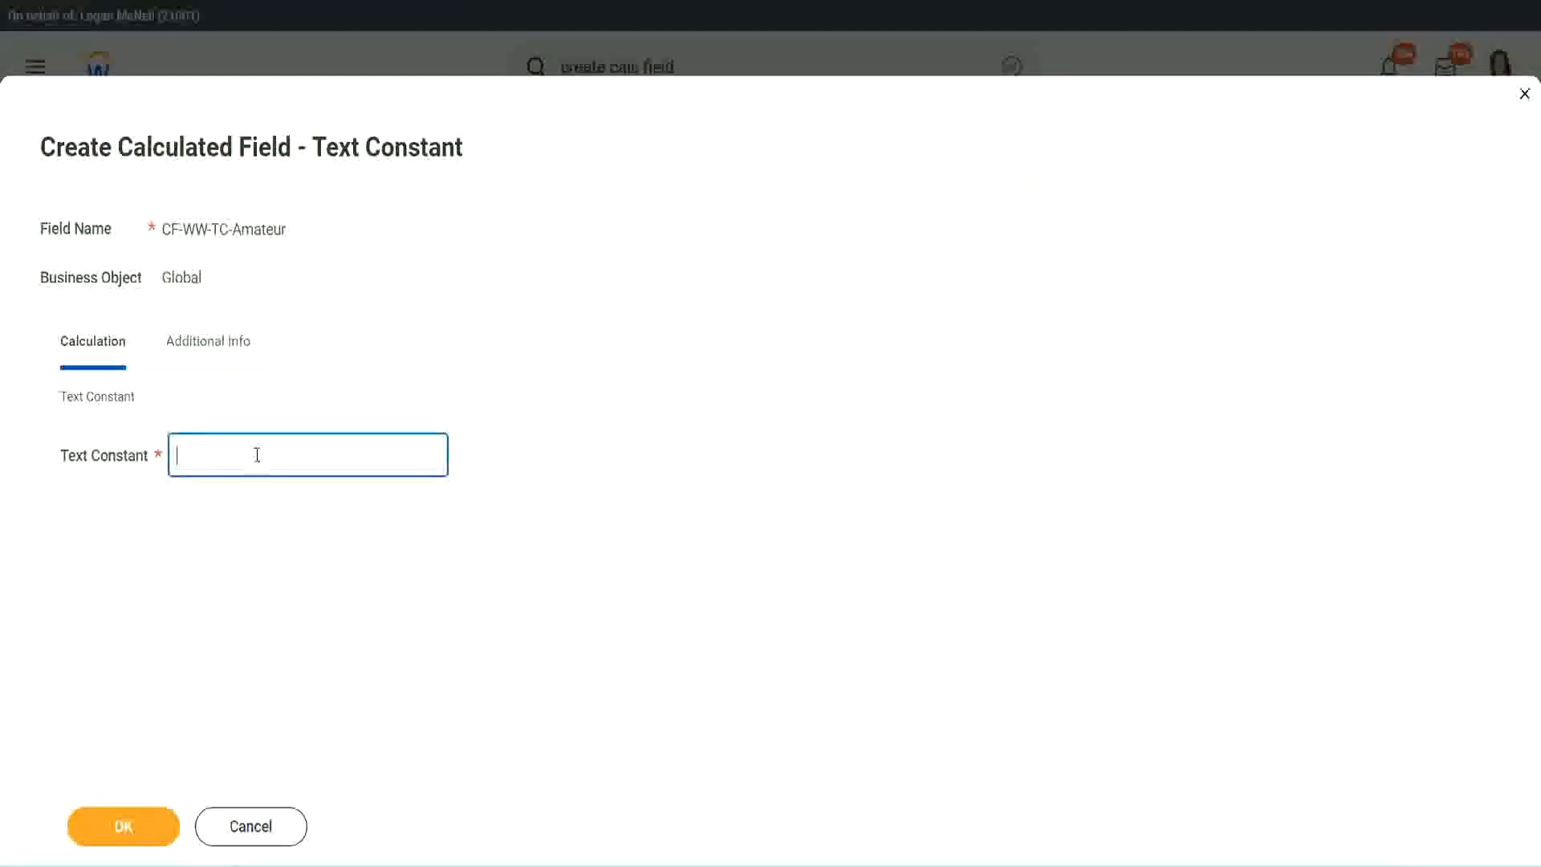
pyautogui.write('Amateur')
pyautogui.click(120, 826)
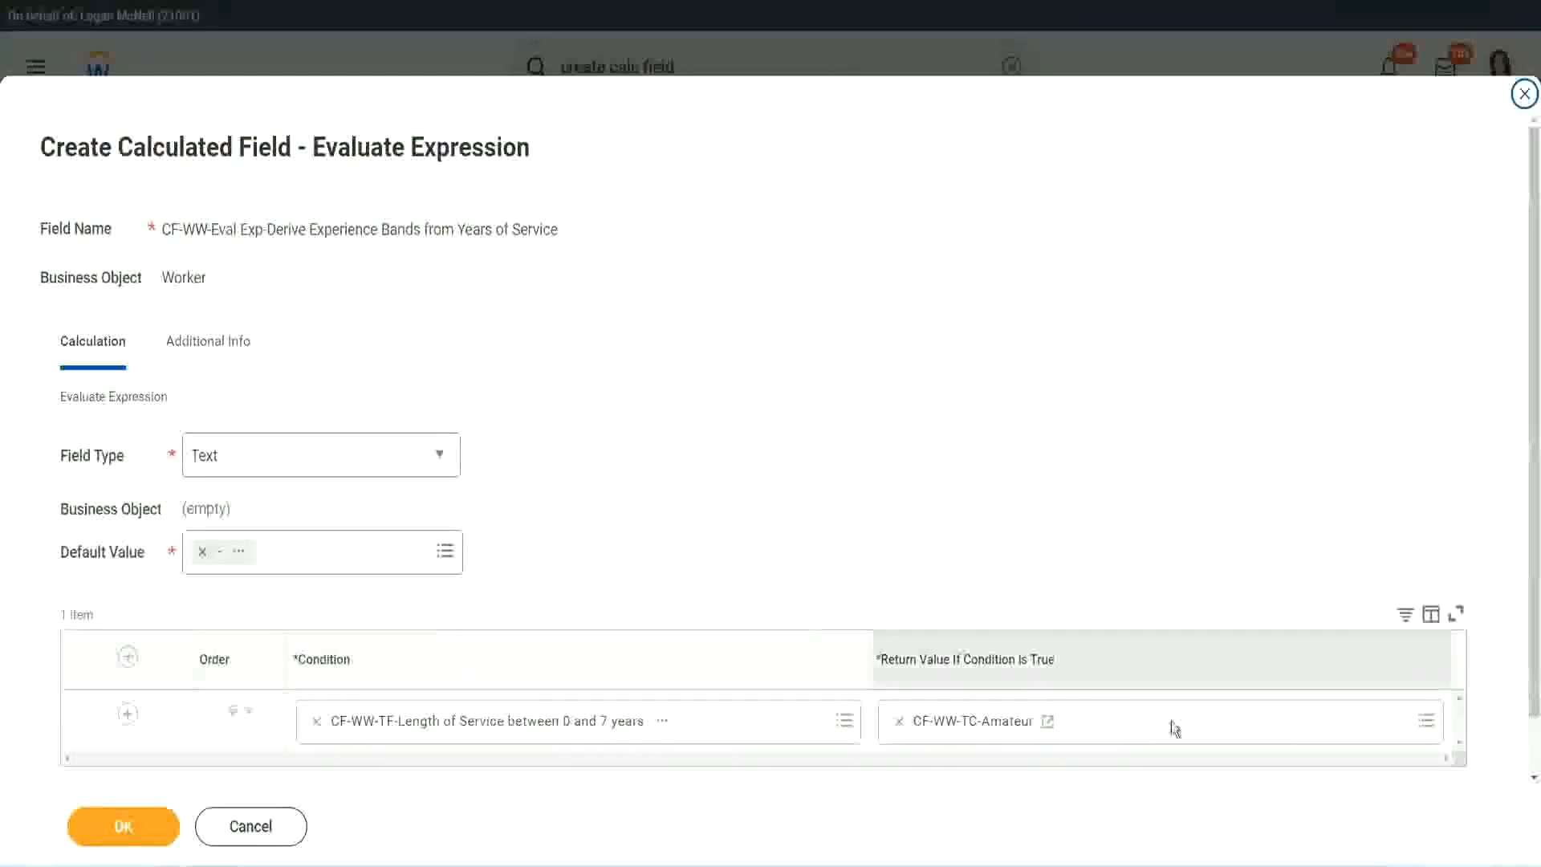
# - Copy the name CF-WW-TC-Amateur from the first return value and add three empty condition rows below it
pyautogui.rightClick(956, 724)
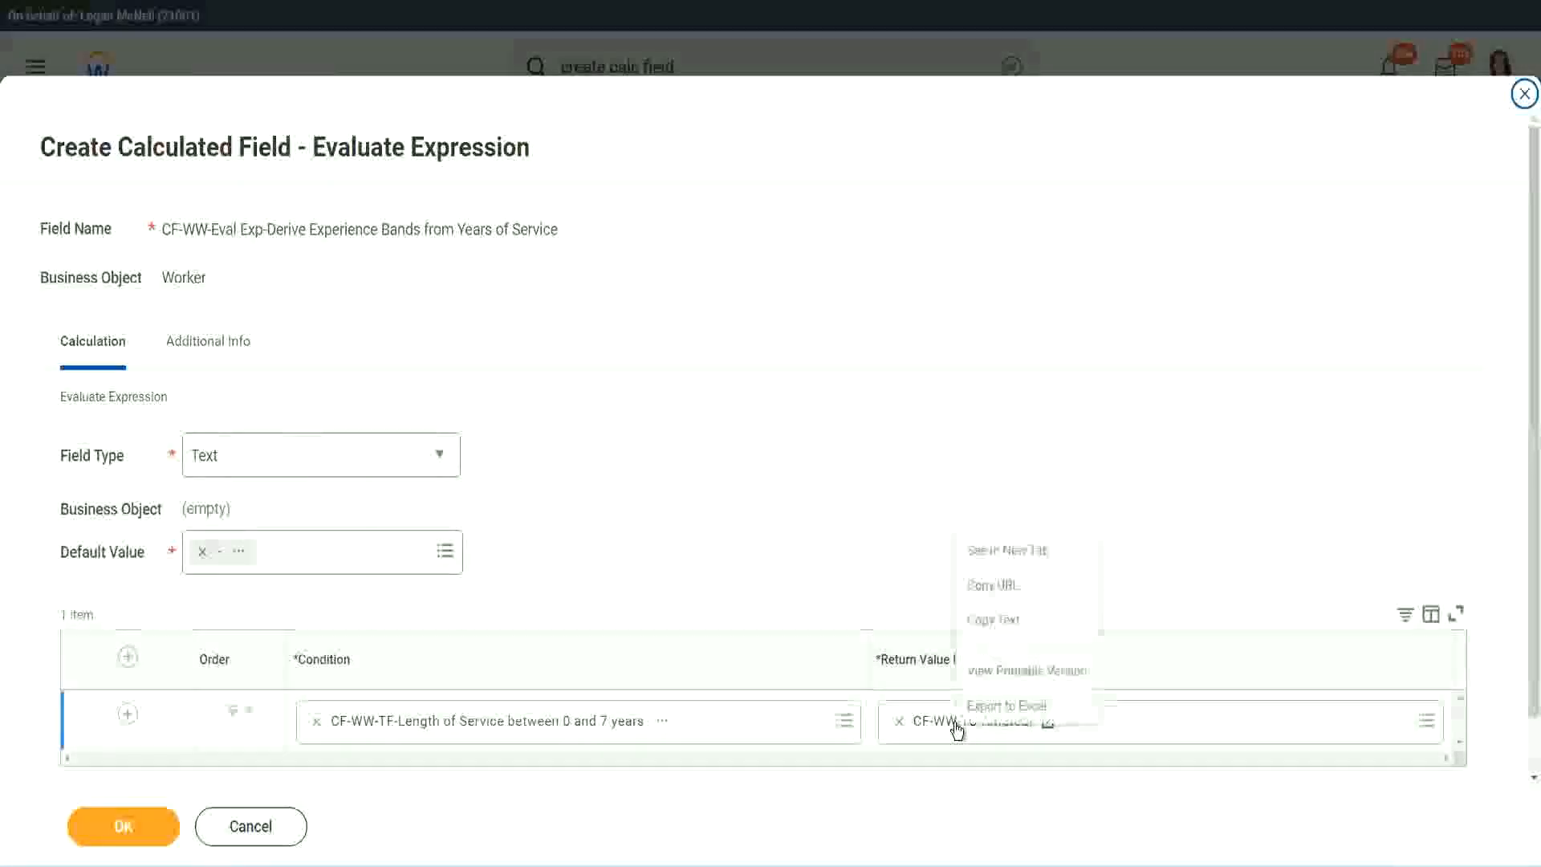
pyautogui.click(1009, 620)
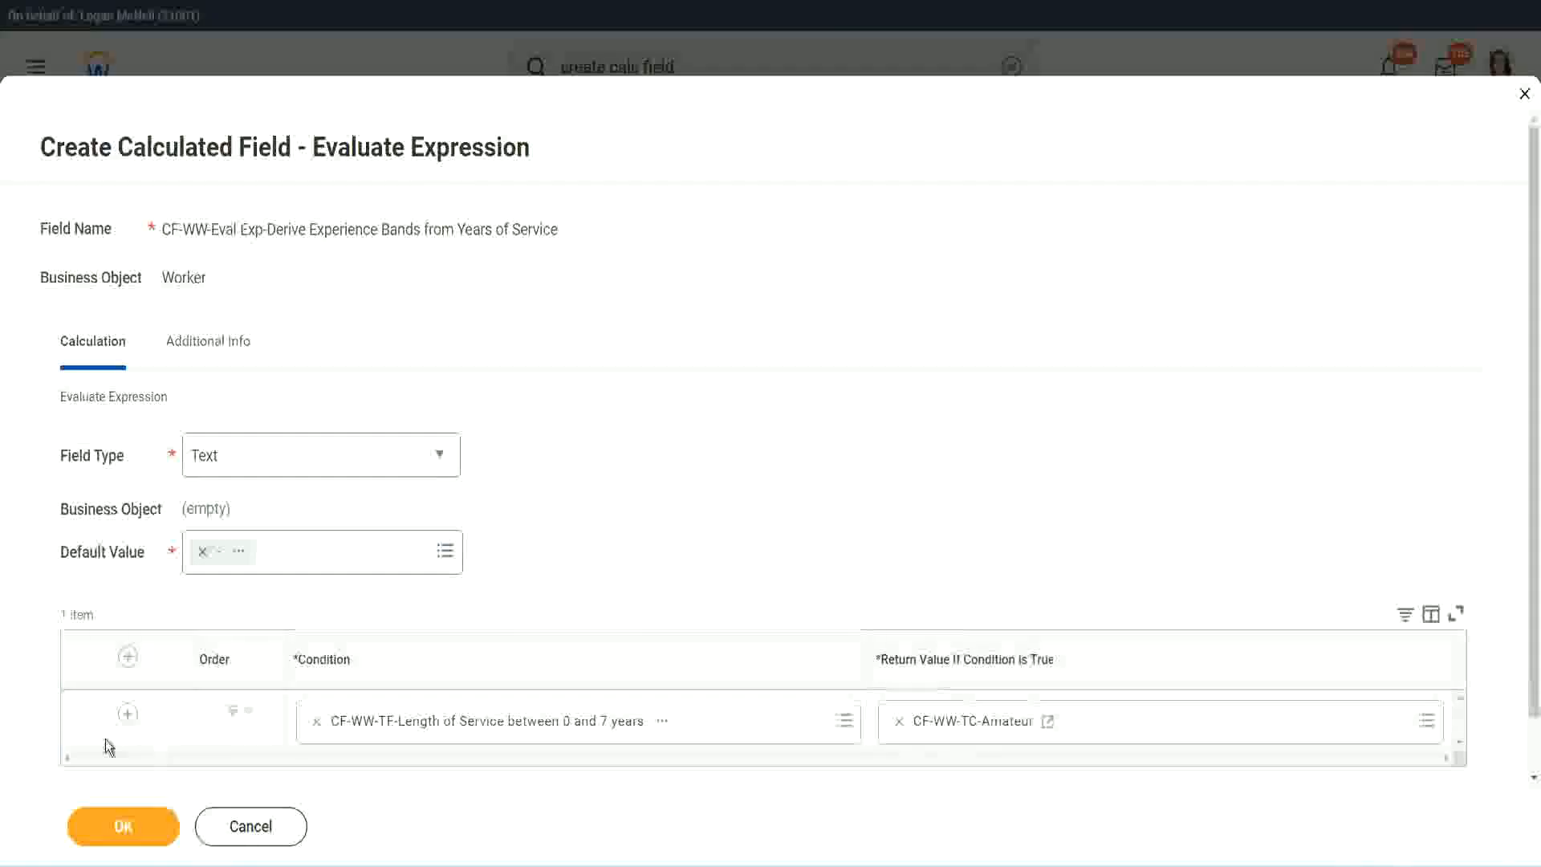
pyautogui.click(126, 721)
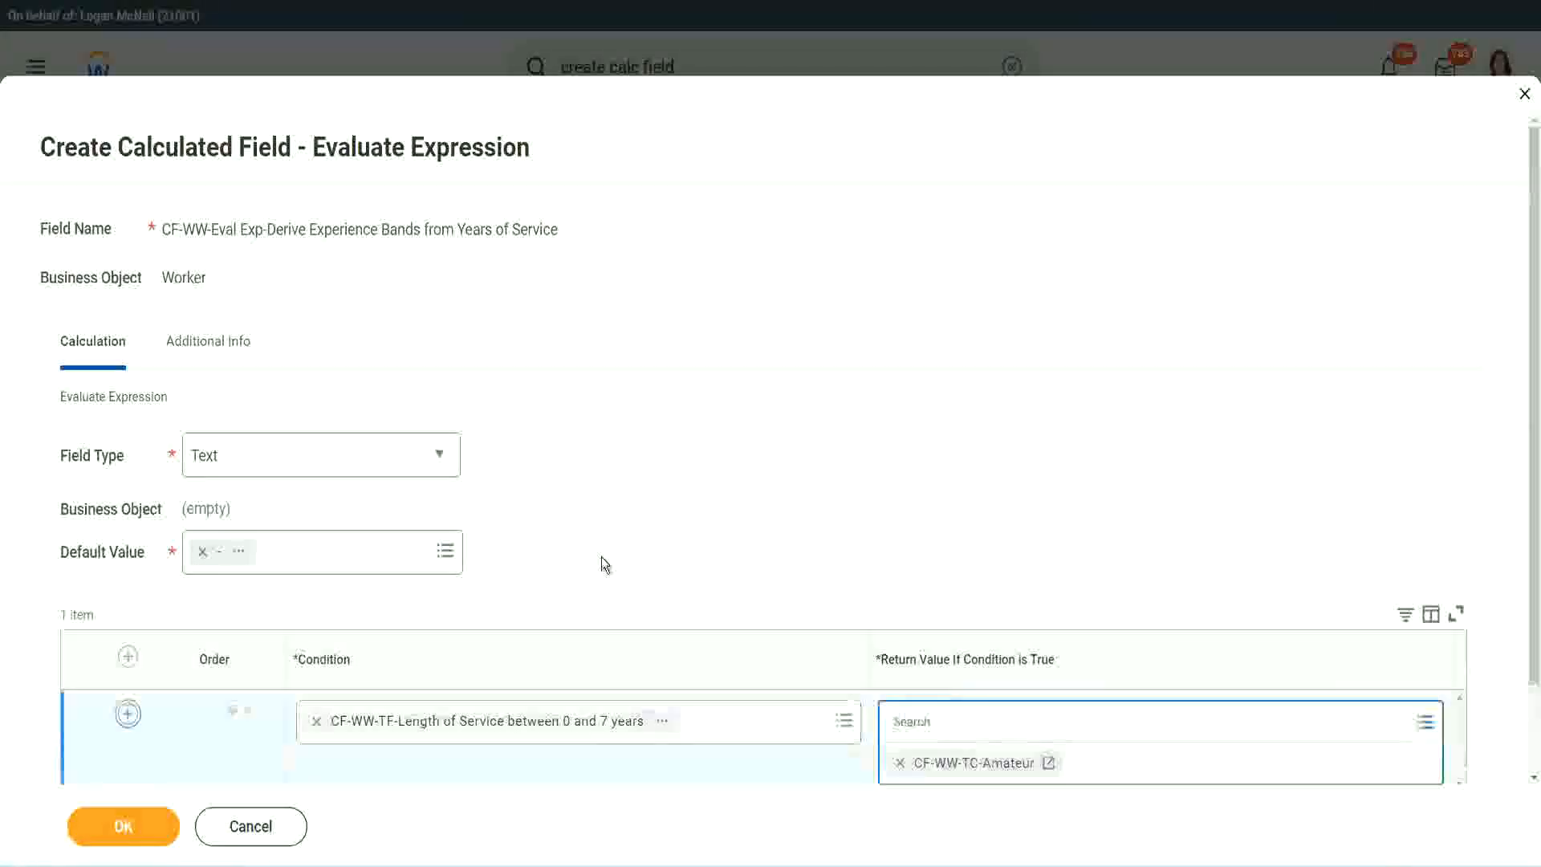
pyautogui.scroll(-2, 605, 565)
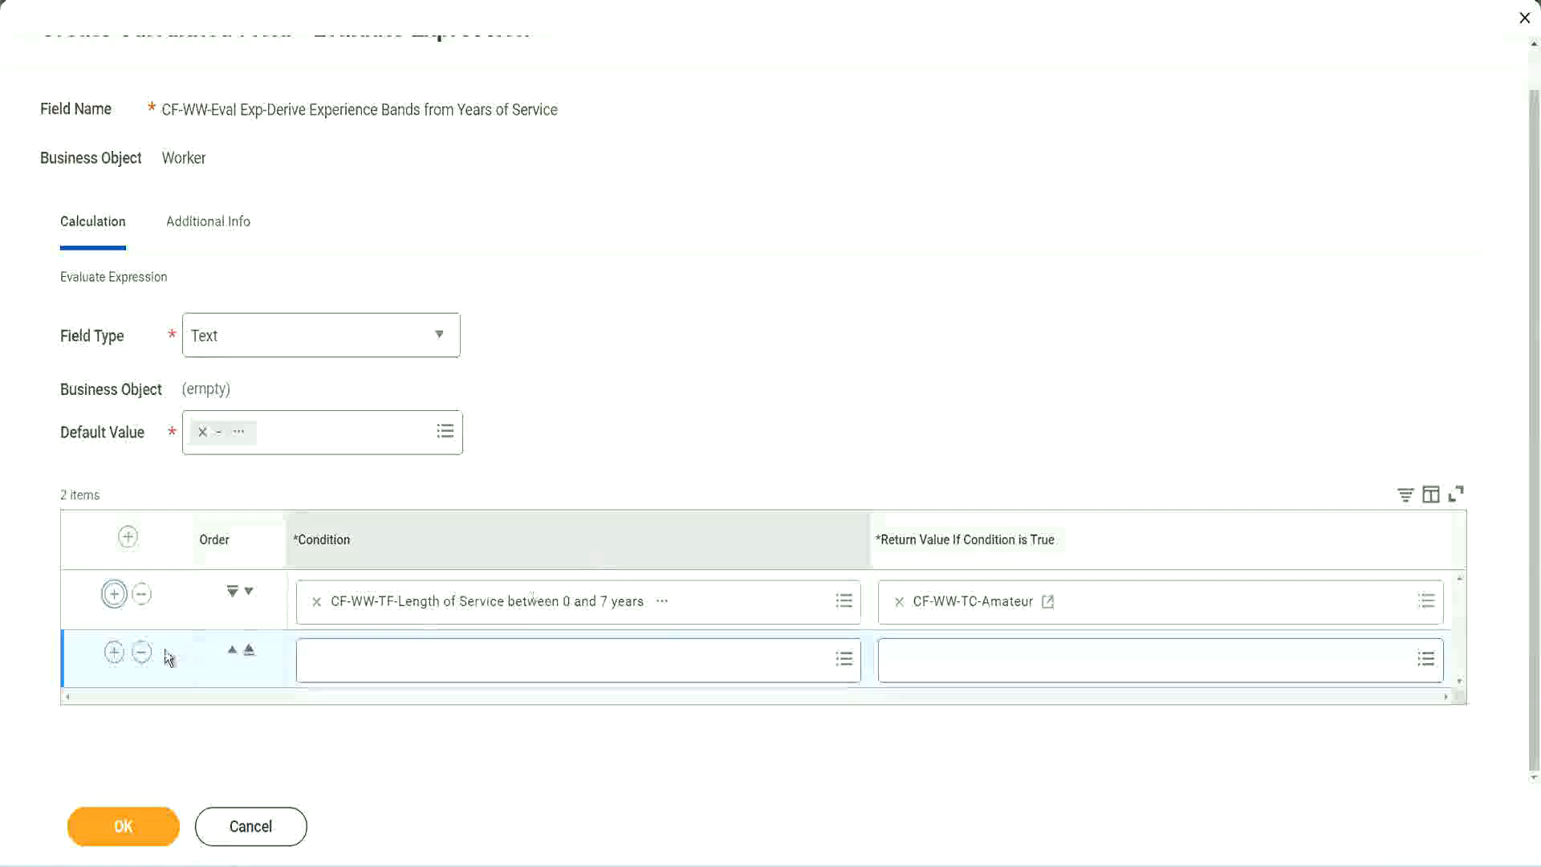
pyautogui.click(115, 652)
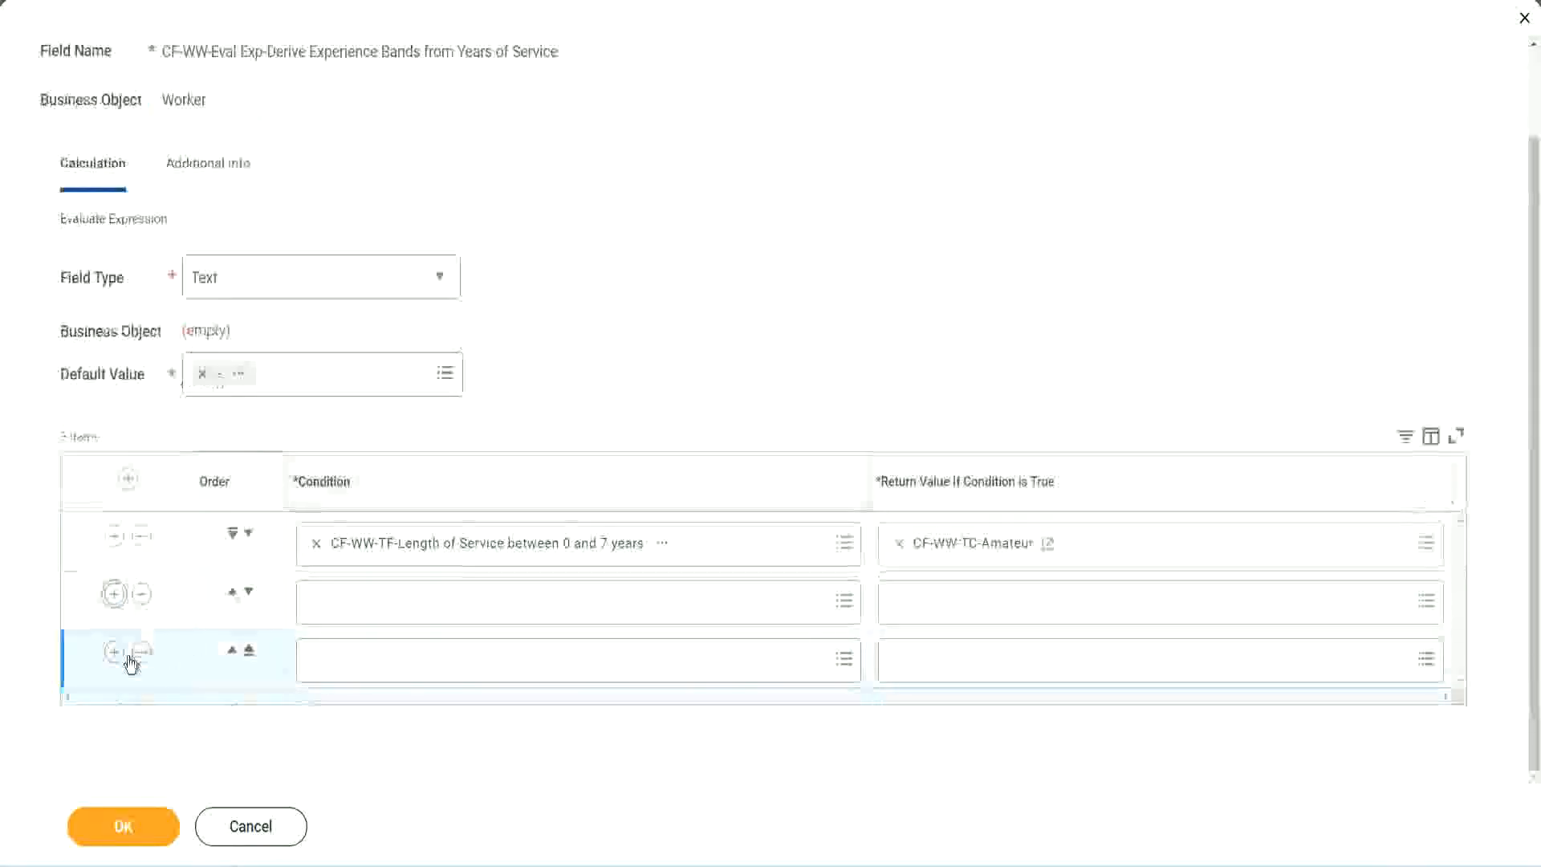
# - Set the second condition to CF-WW-TF-Length of Service between 8 and 15 years and the third to CF-WW-TF-Length of Service between 16 and 30 years
pyautogui.click(379, 606)
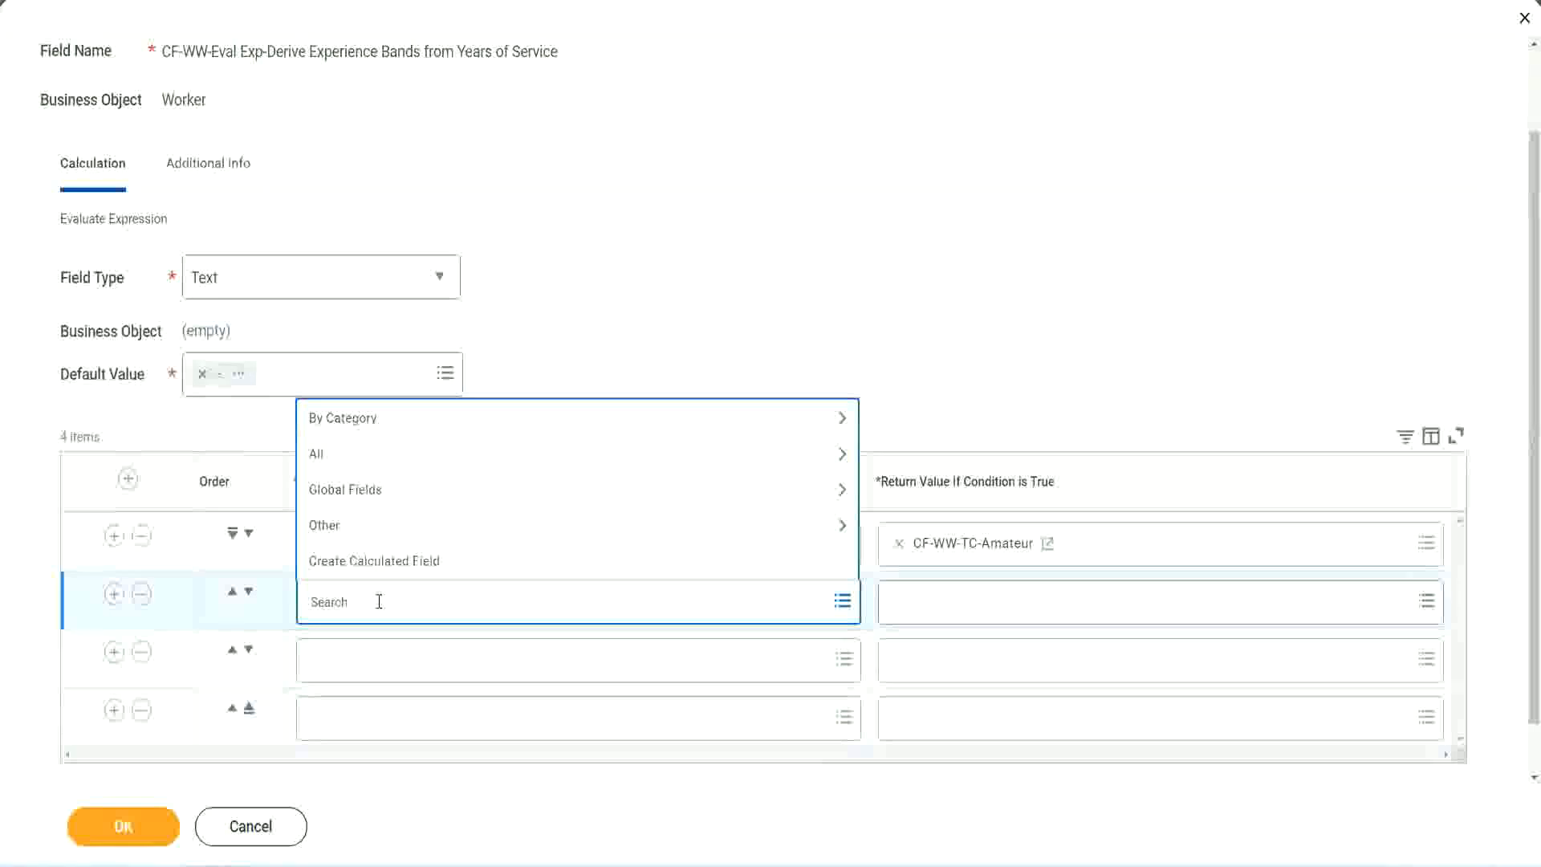
pyautogui.write('cf-ww-tf')
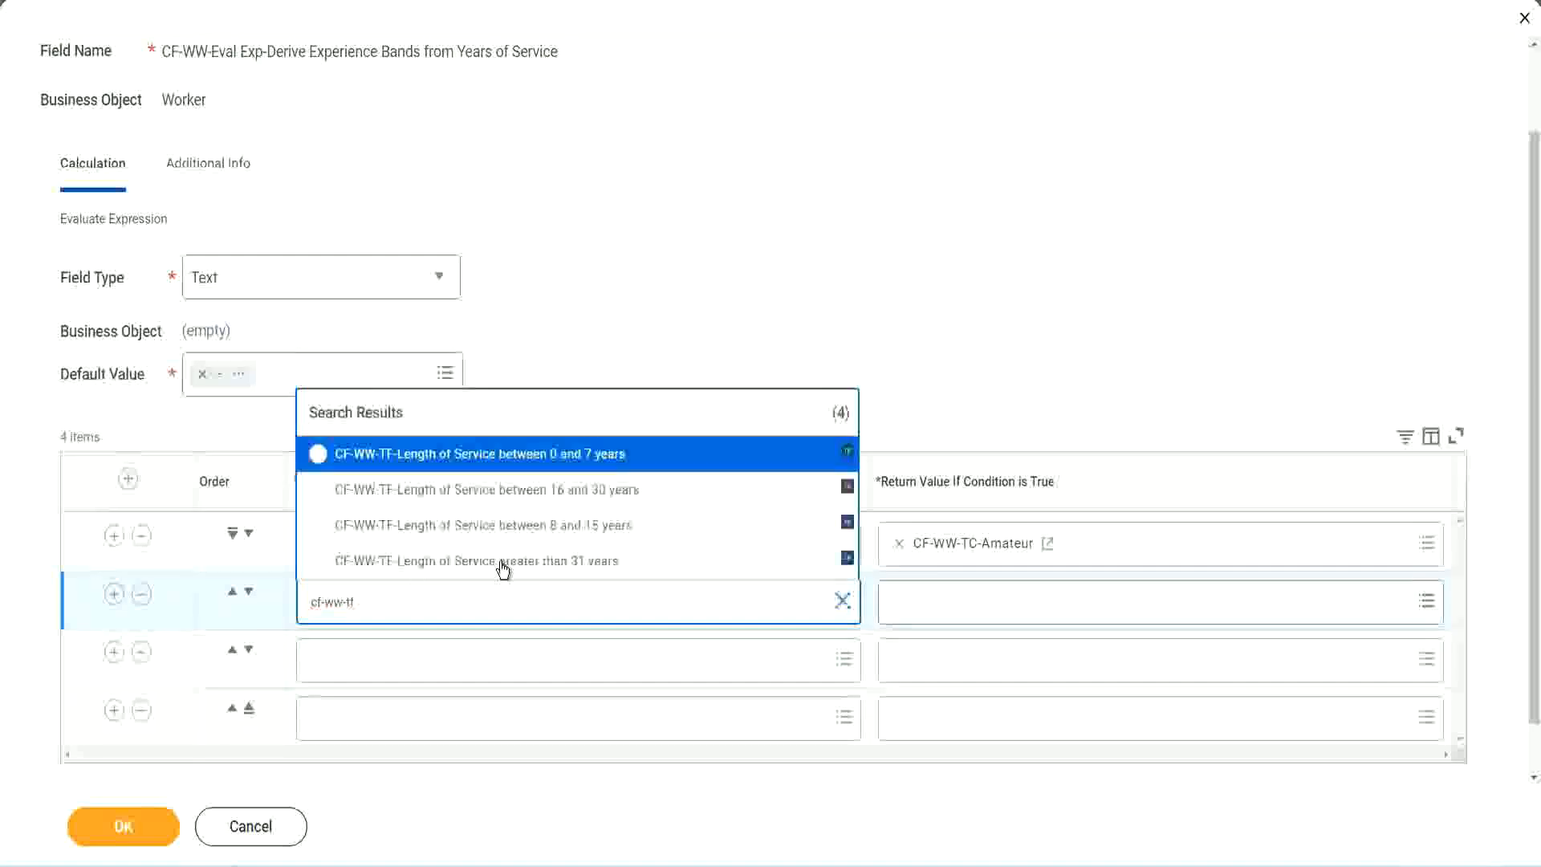
pyautogui.click(595, 526)
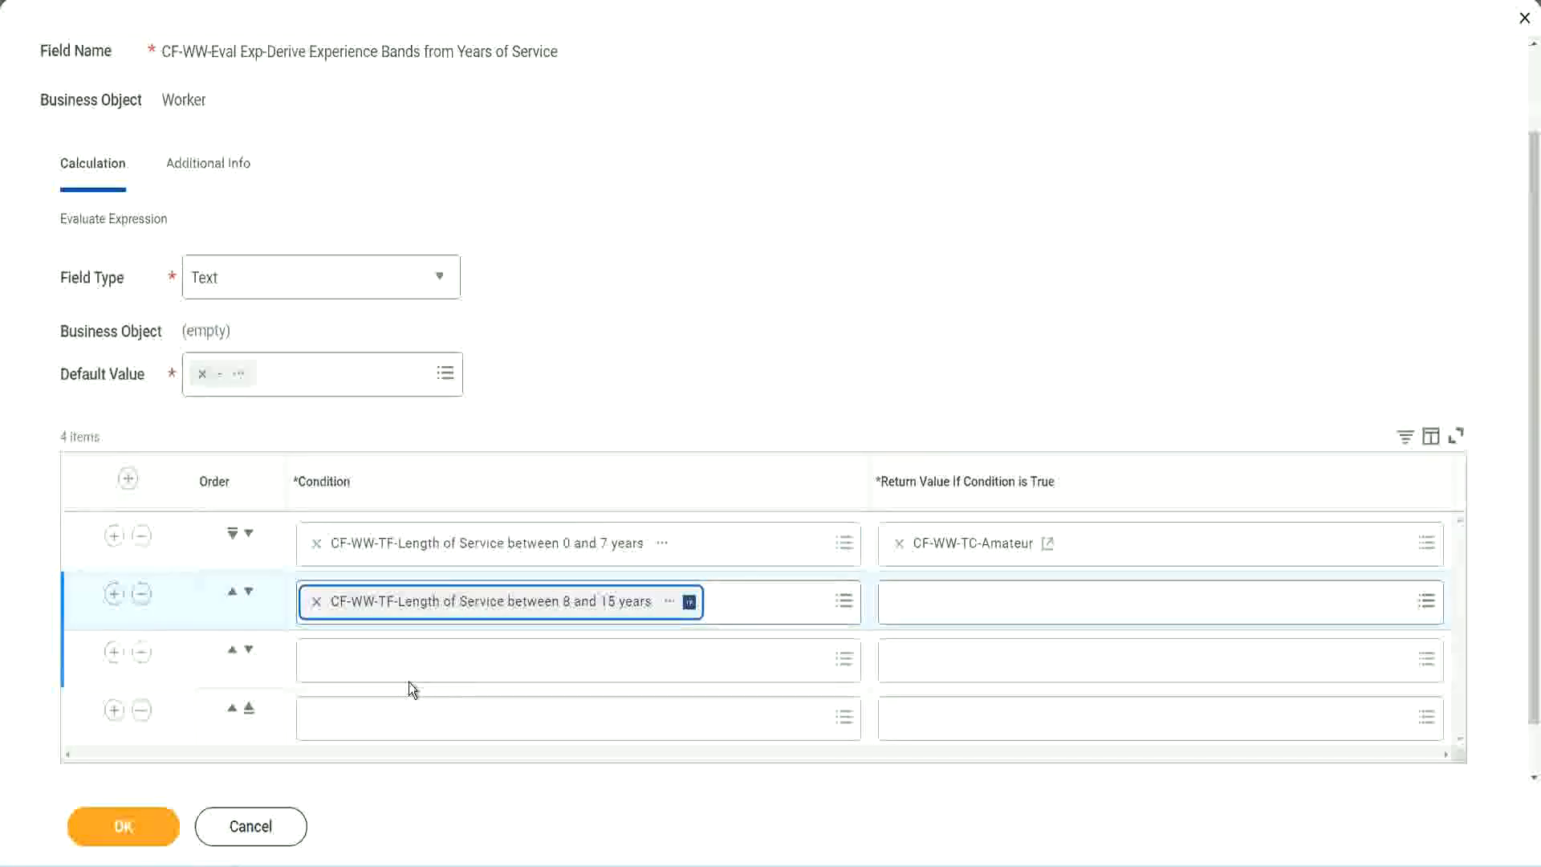
pyautogui.click(388, 658)
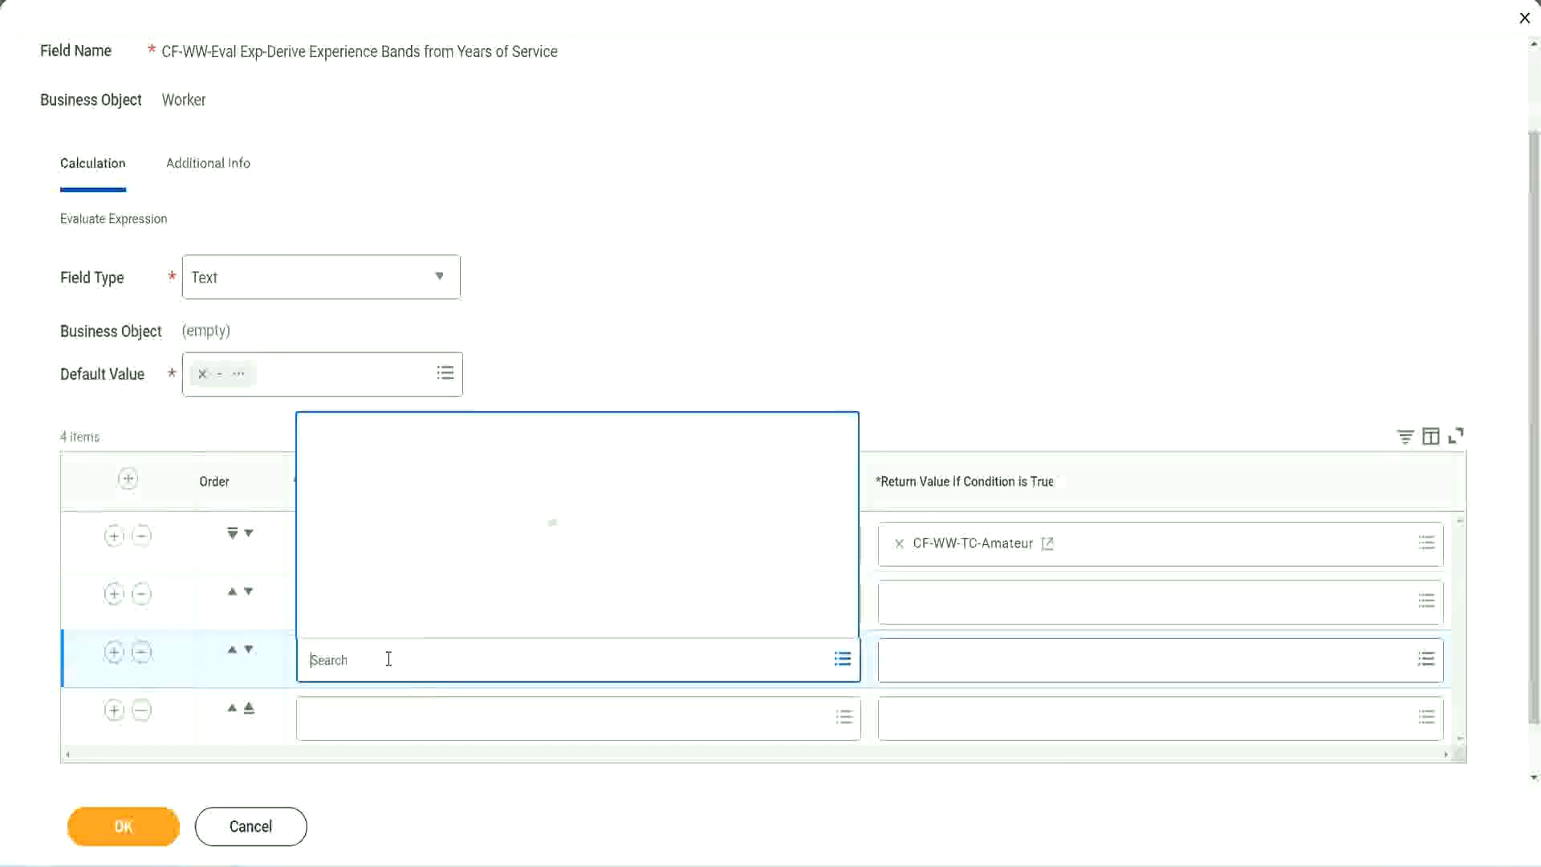
pyautogui.write('cf-ww-tf')
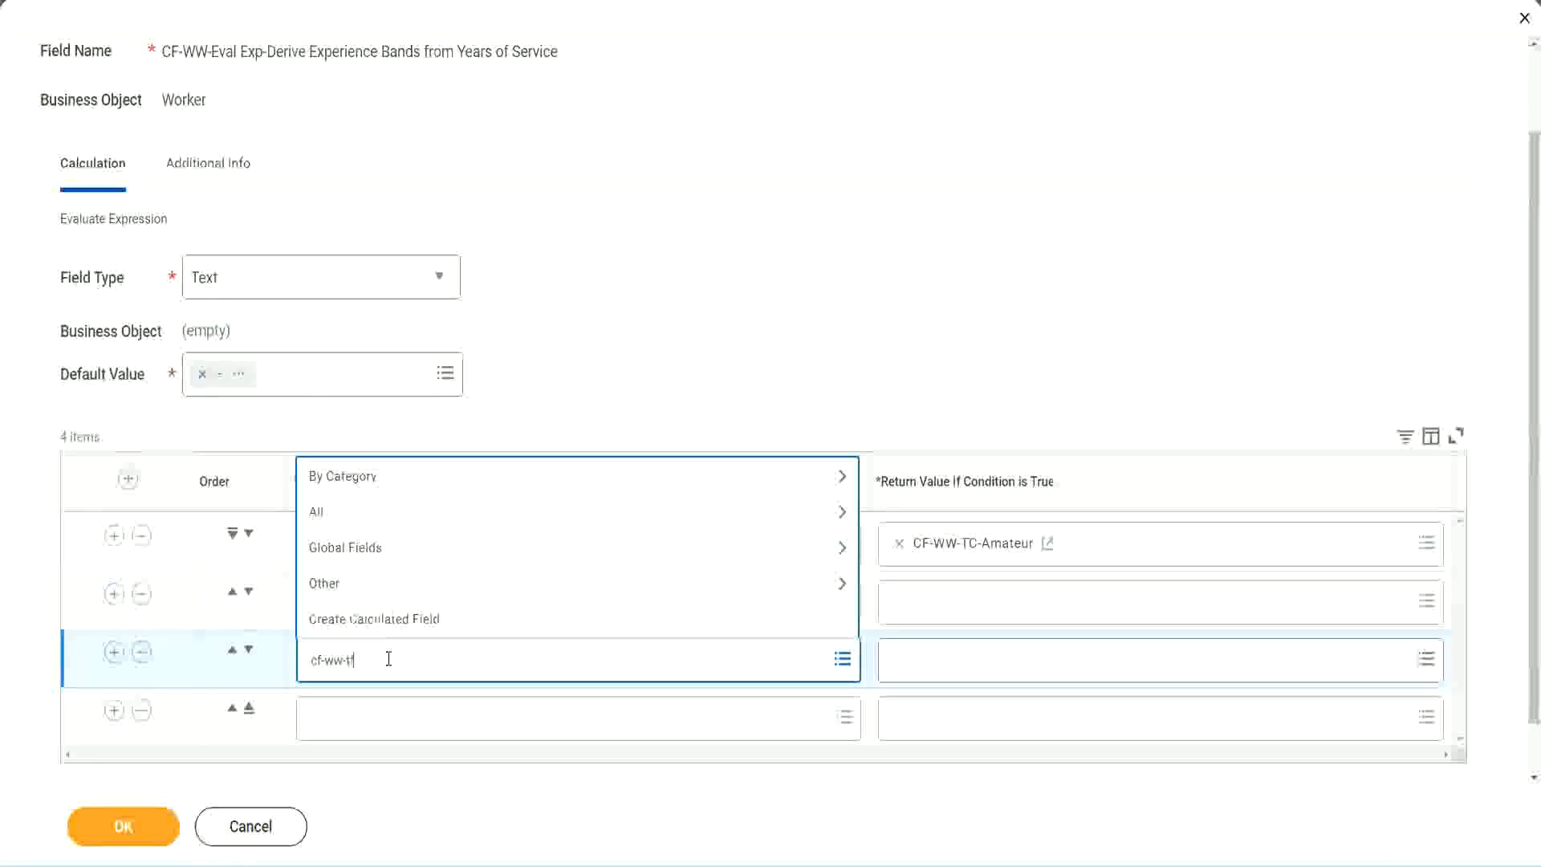
pyautogui.press('Return')
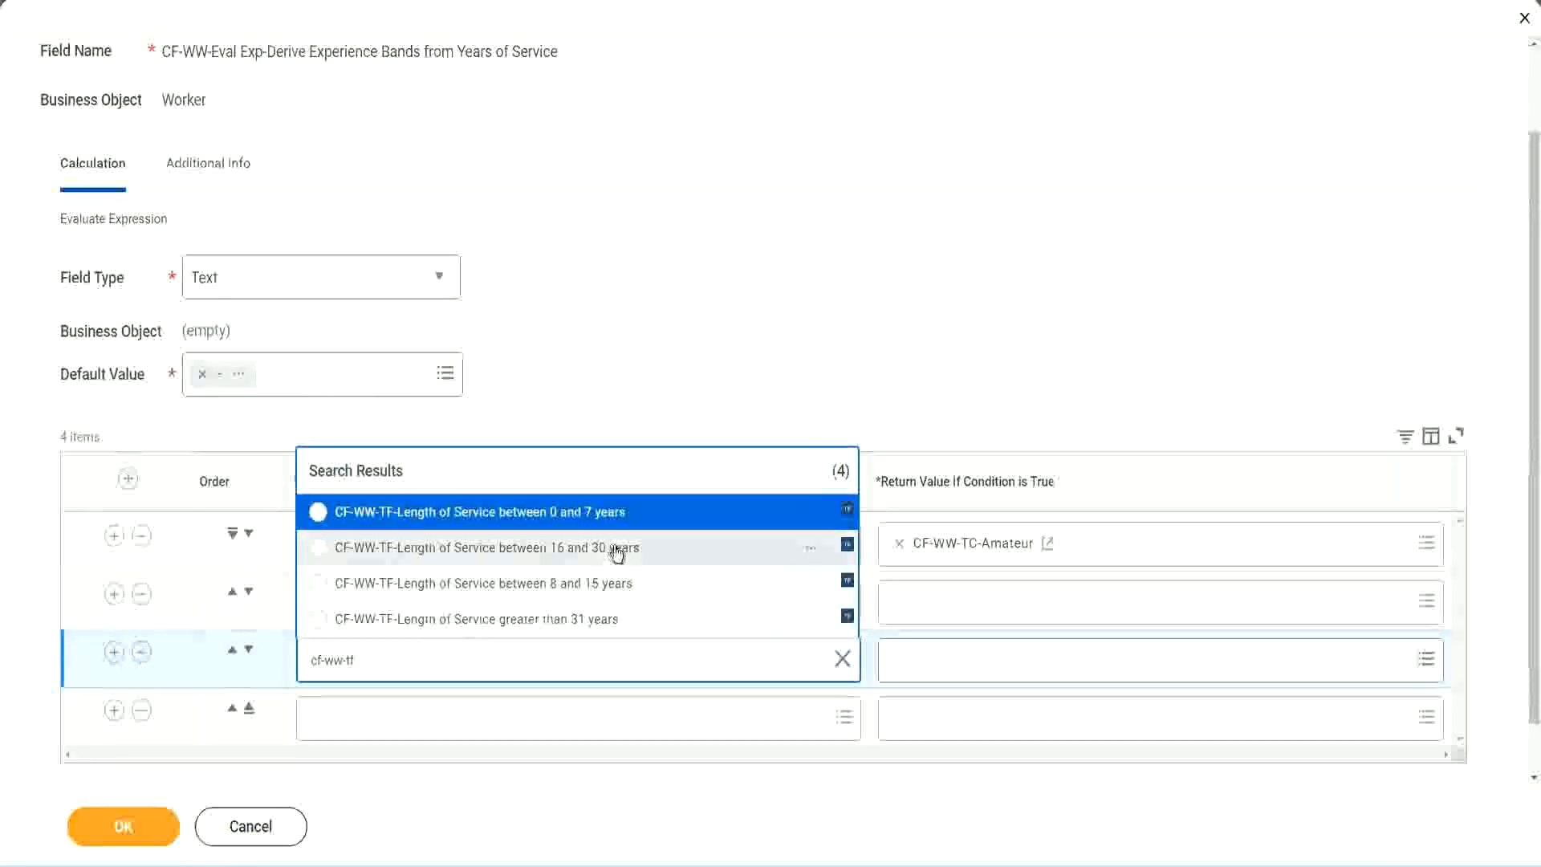
pyautogui.click(618, 555)
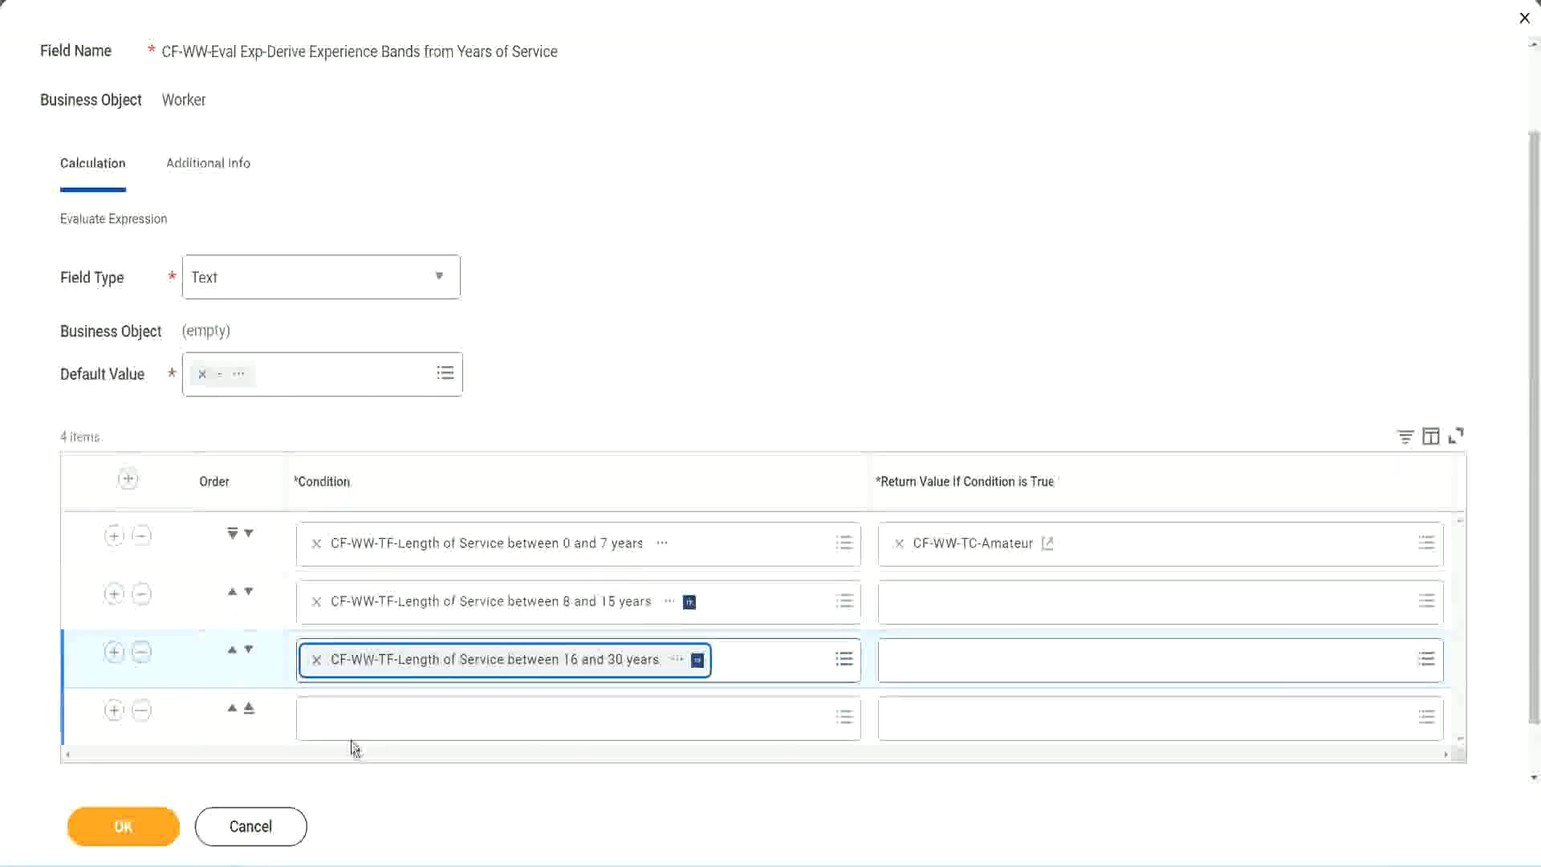
# - Set the fourth condition to CF-WW-TF-Length of Service greater than 31 years
pyautogui.click(364, 719)
pyautogui.write('c')
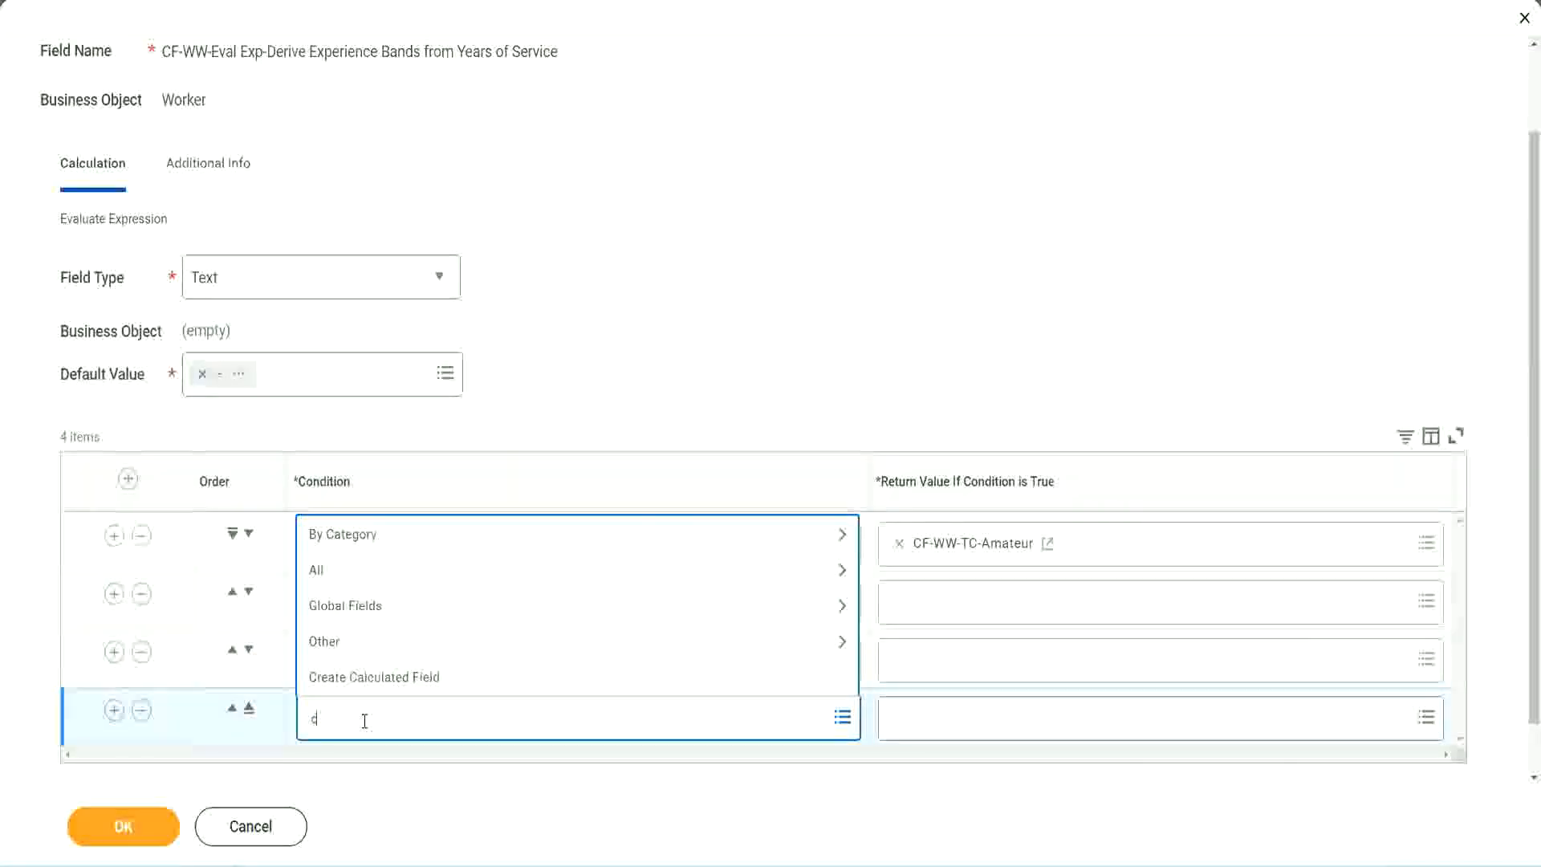
pyautogui.write('f-ww')
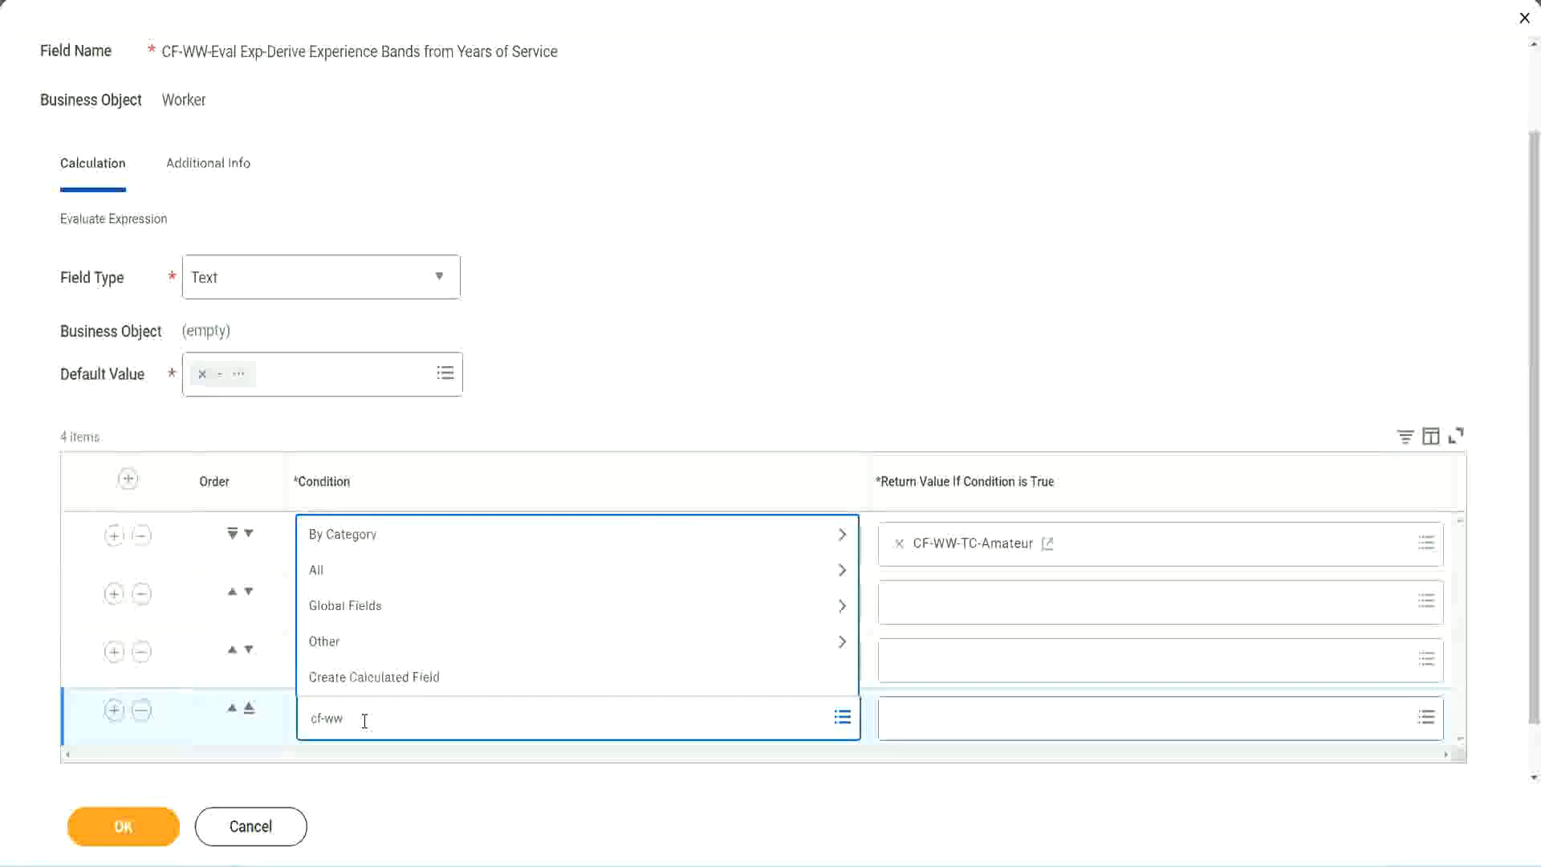
pyautogui.write(' tf 31')
pyautogui.press('Return')
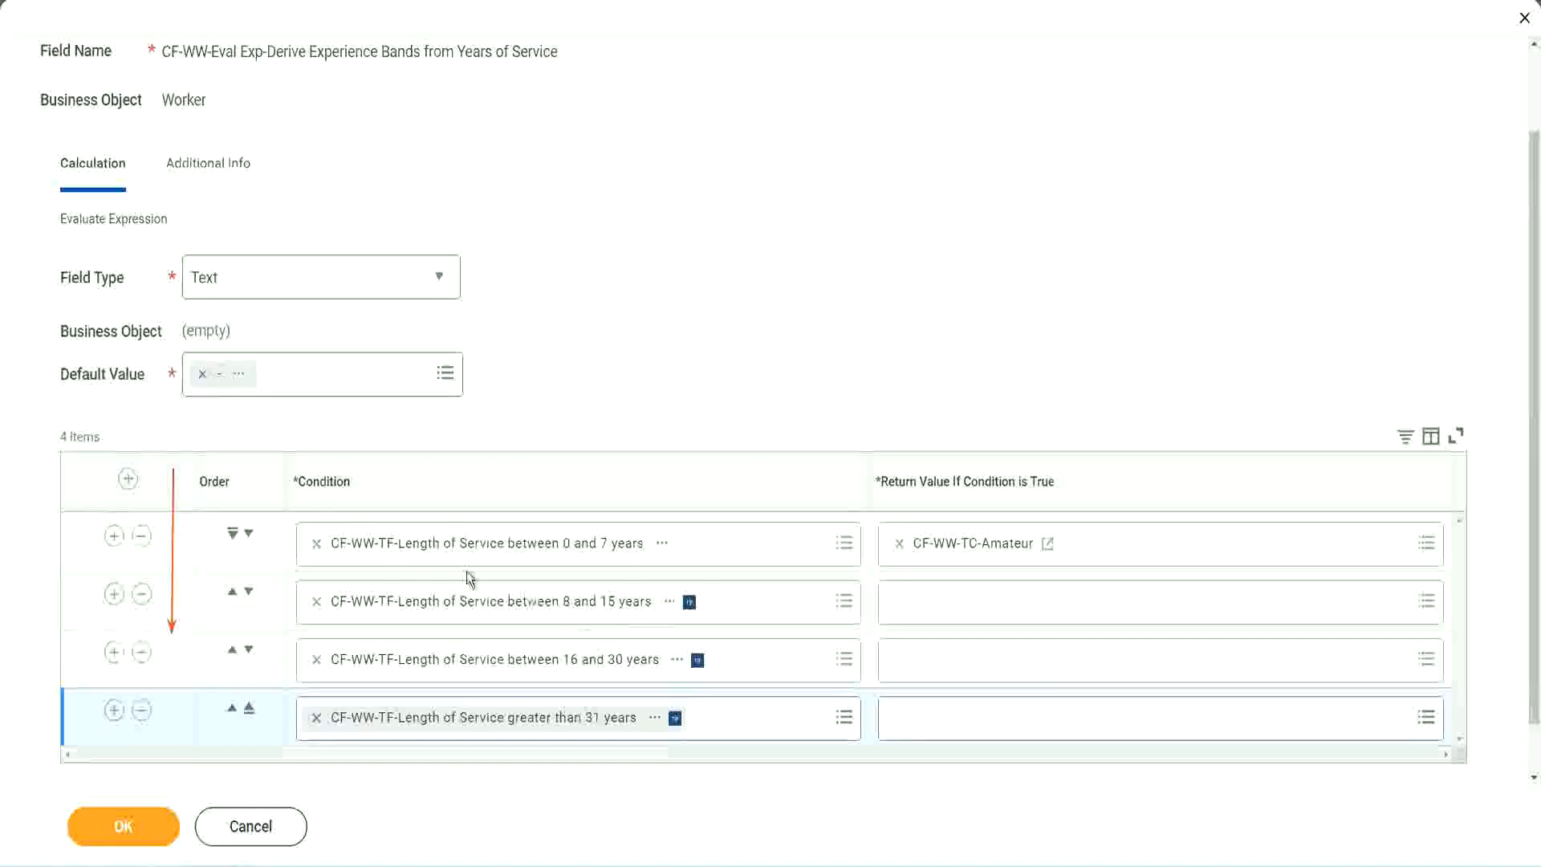
# - Try moving the 8 to 15 years condition above the 0 to 7 years condition, restoring the original order each time
pyautogui.click(233, 594)
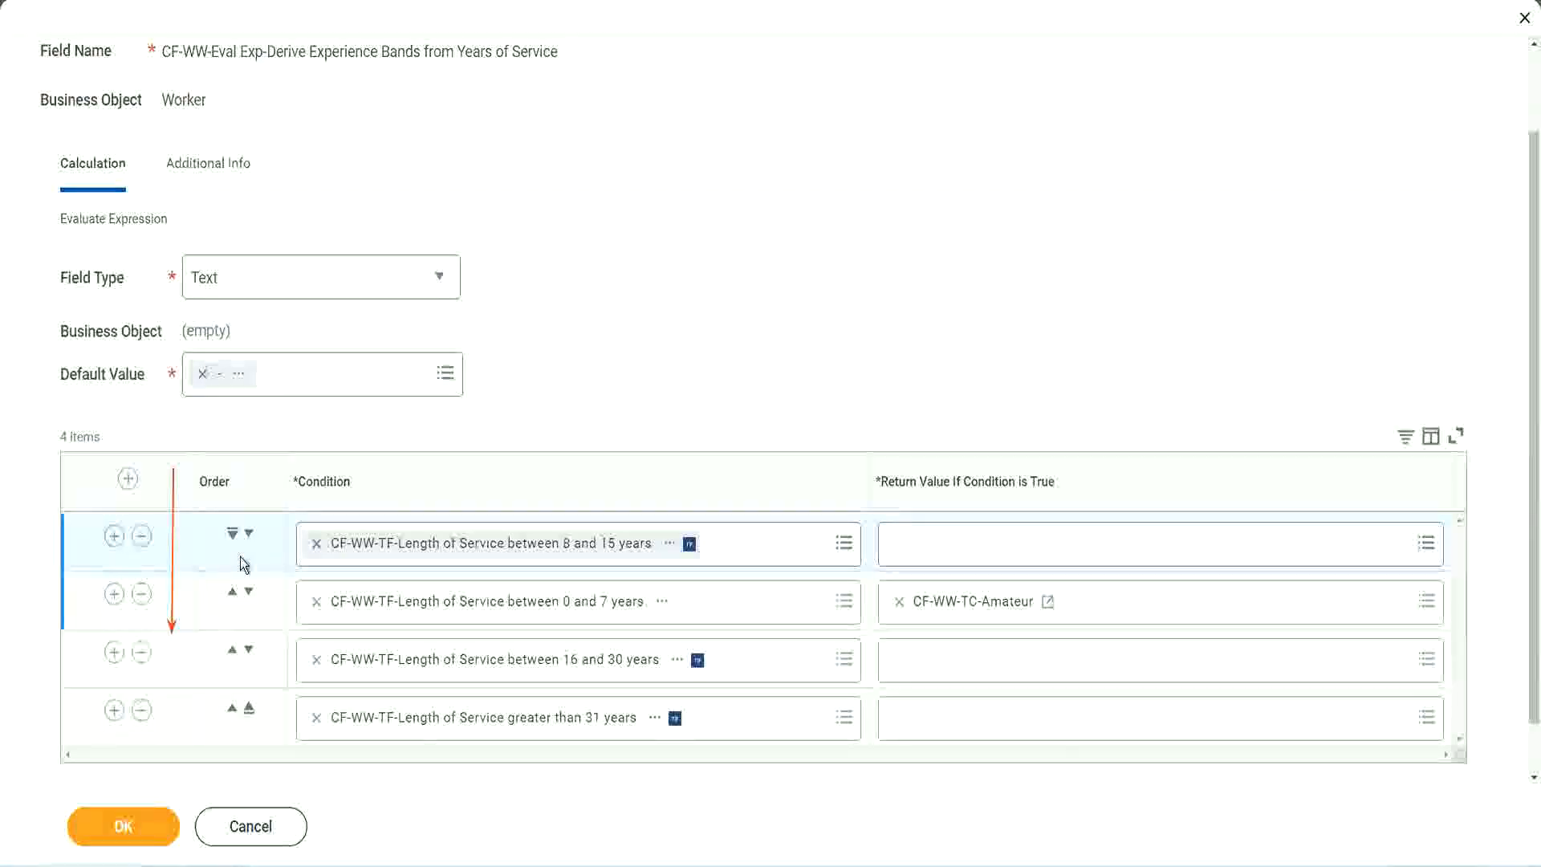
pyautogui.click(248, 532)
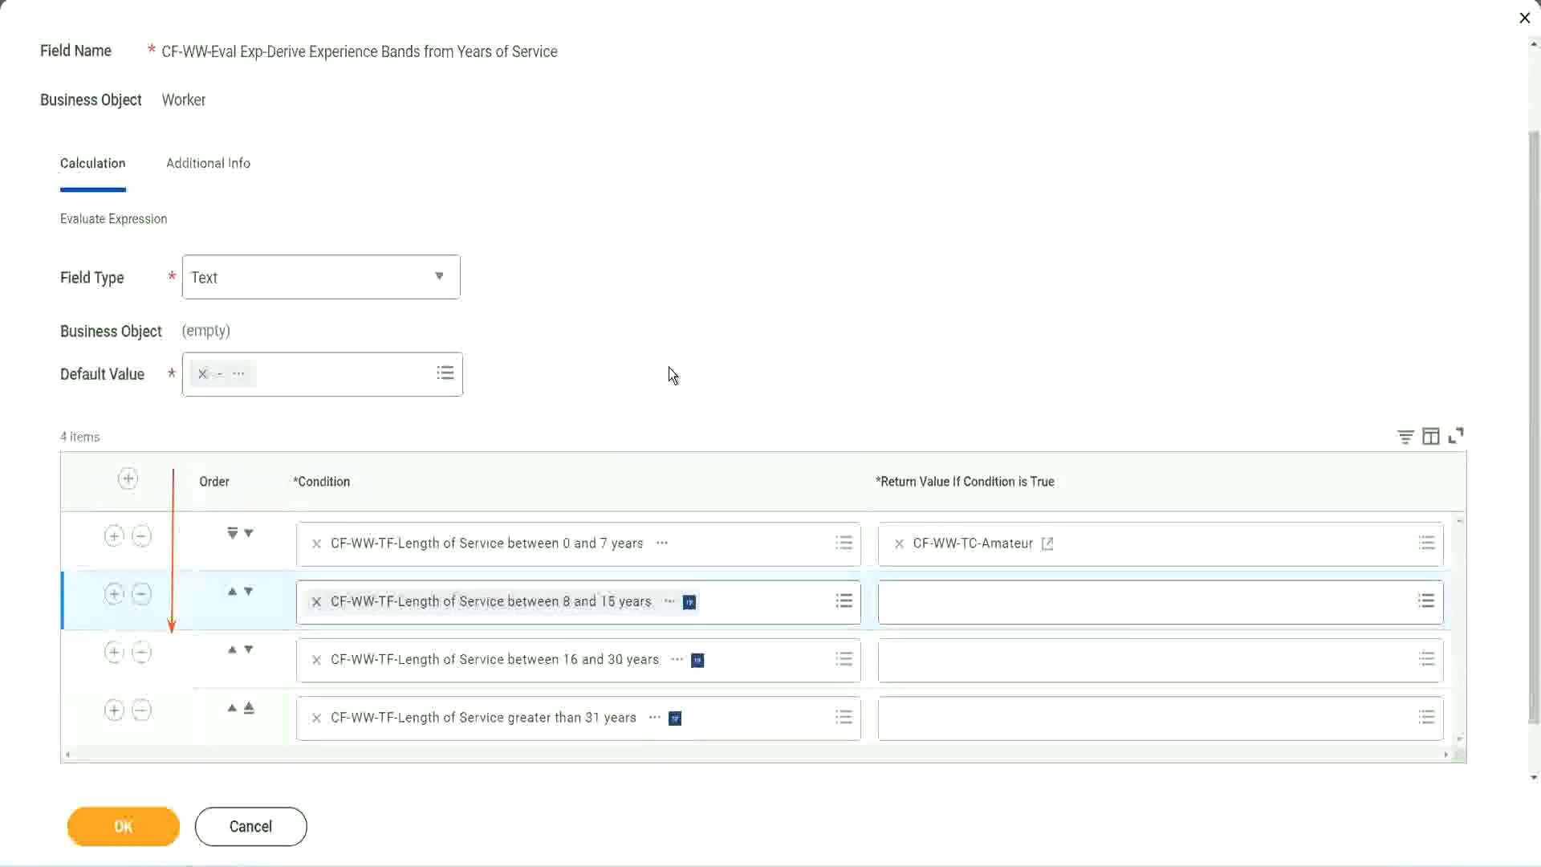
pyautogui.click(232, 596)
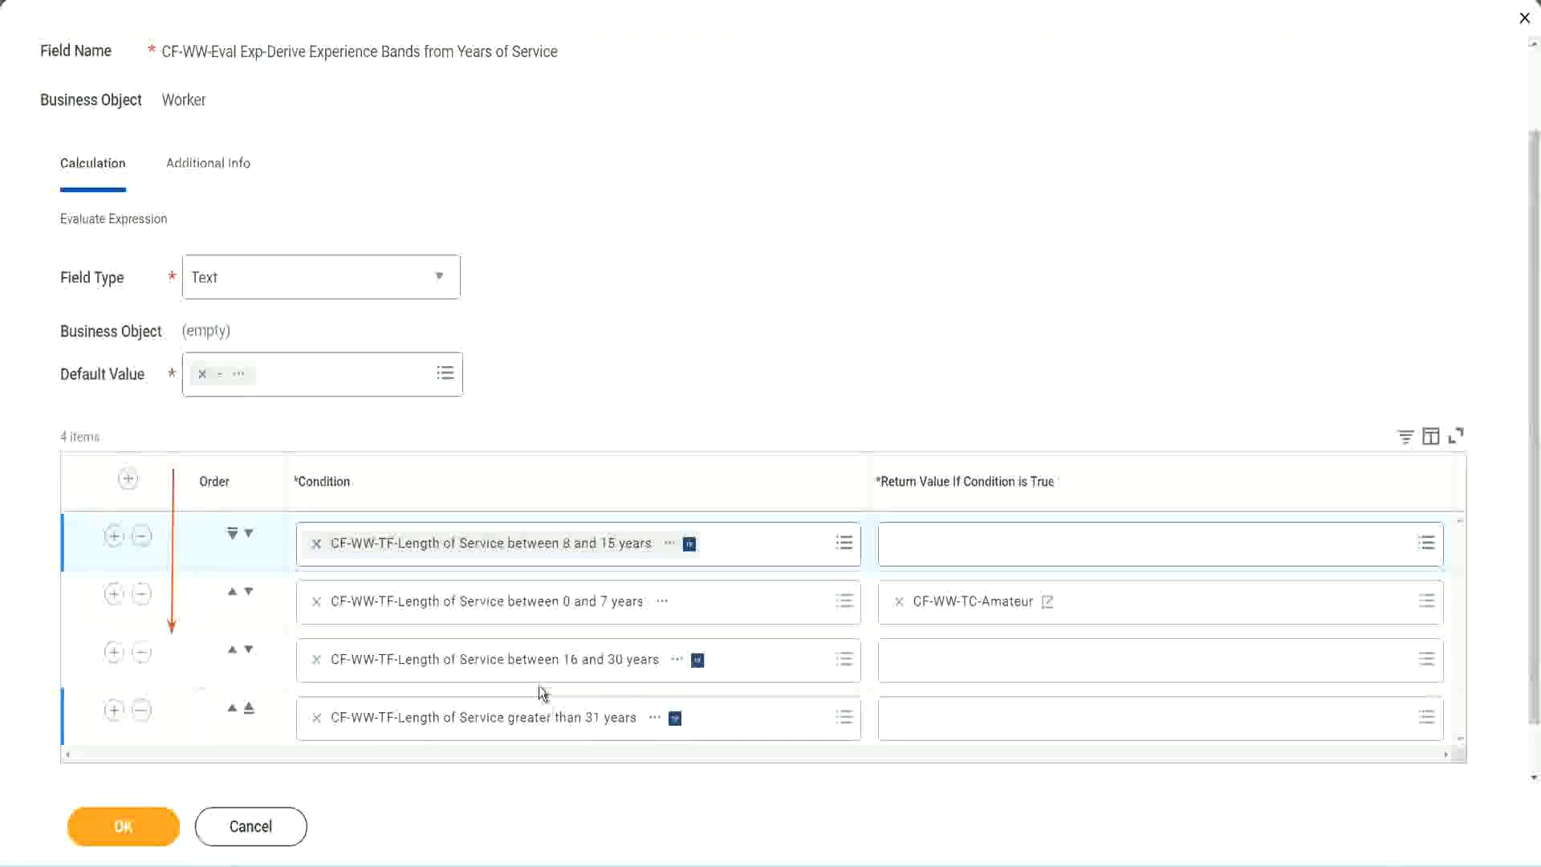
pyautogui.rightClick(974, 614)
pyautogui.click(921, 691)
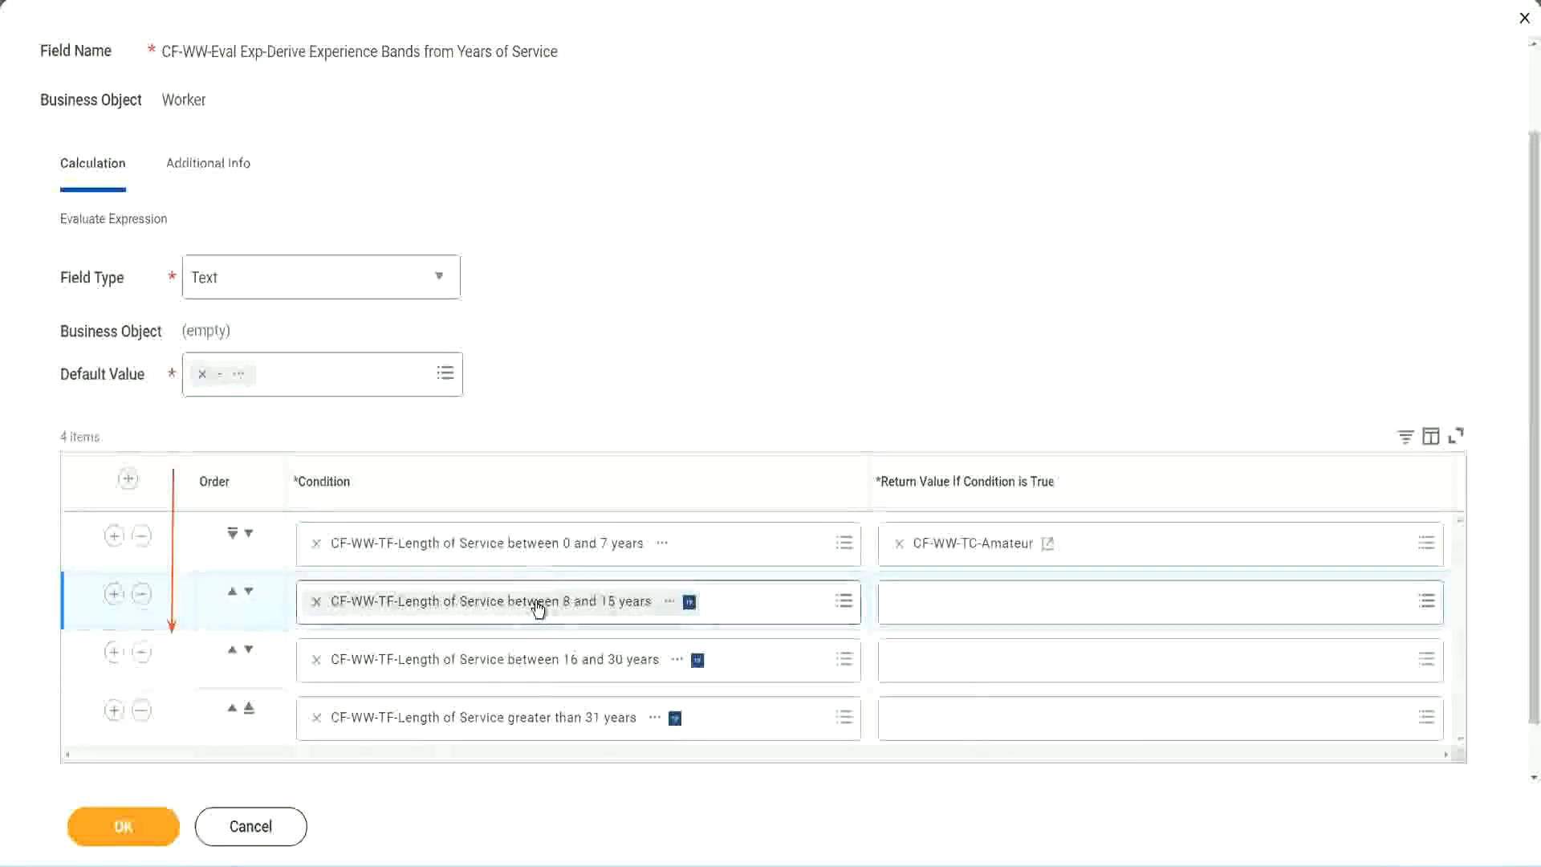
# - Start a calculated field named CF-WW-TC-Experienced from the second condition's return value, with Global as business object and Text Constant as function
pyautogui.click(902, 607)
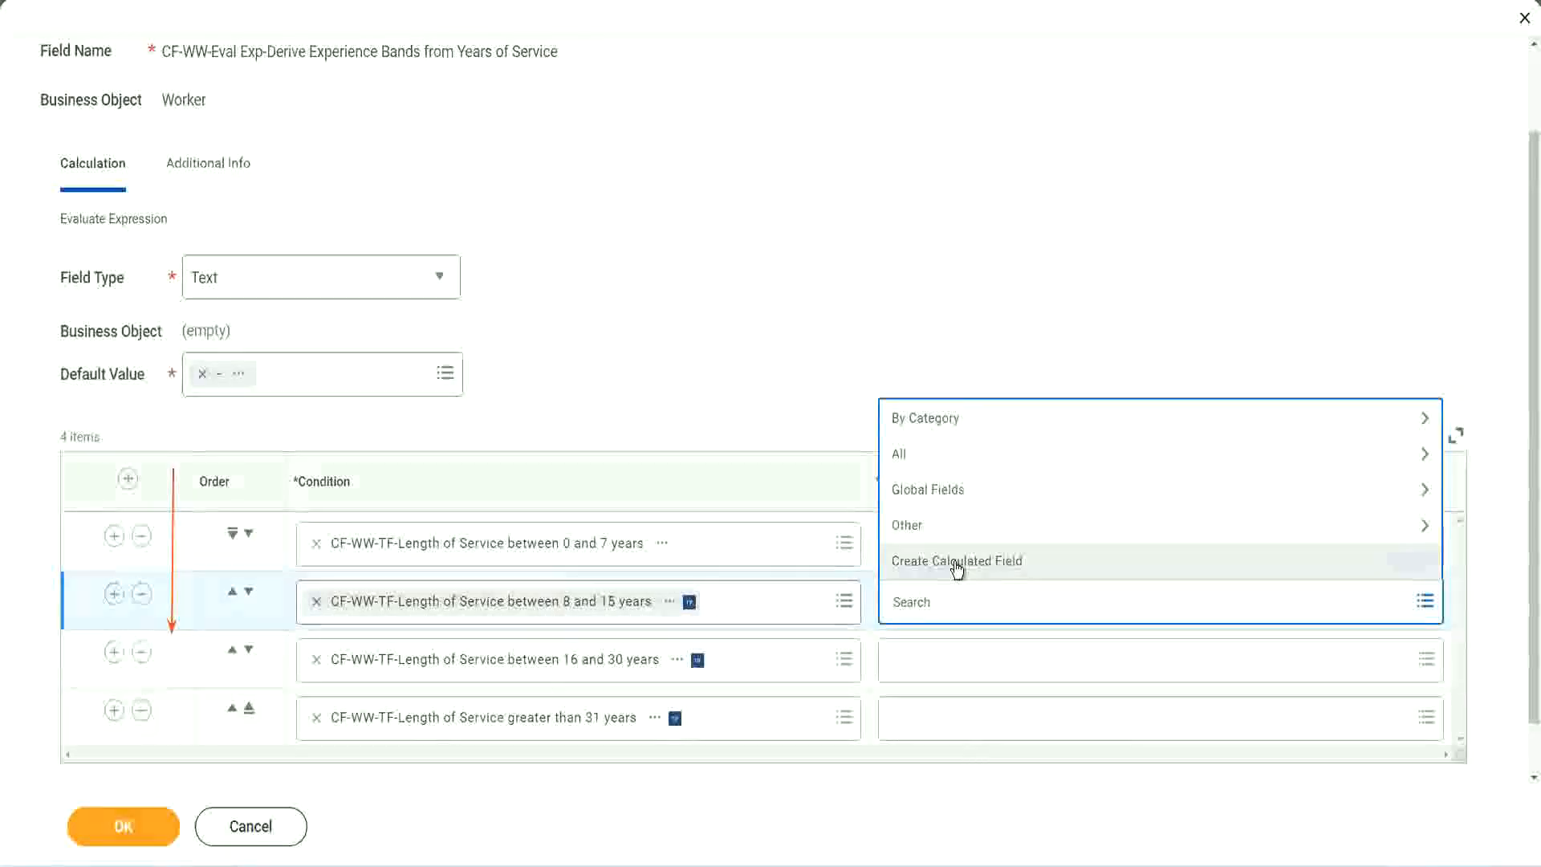
pyautogui.click(957, 562)
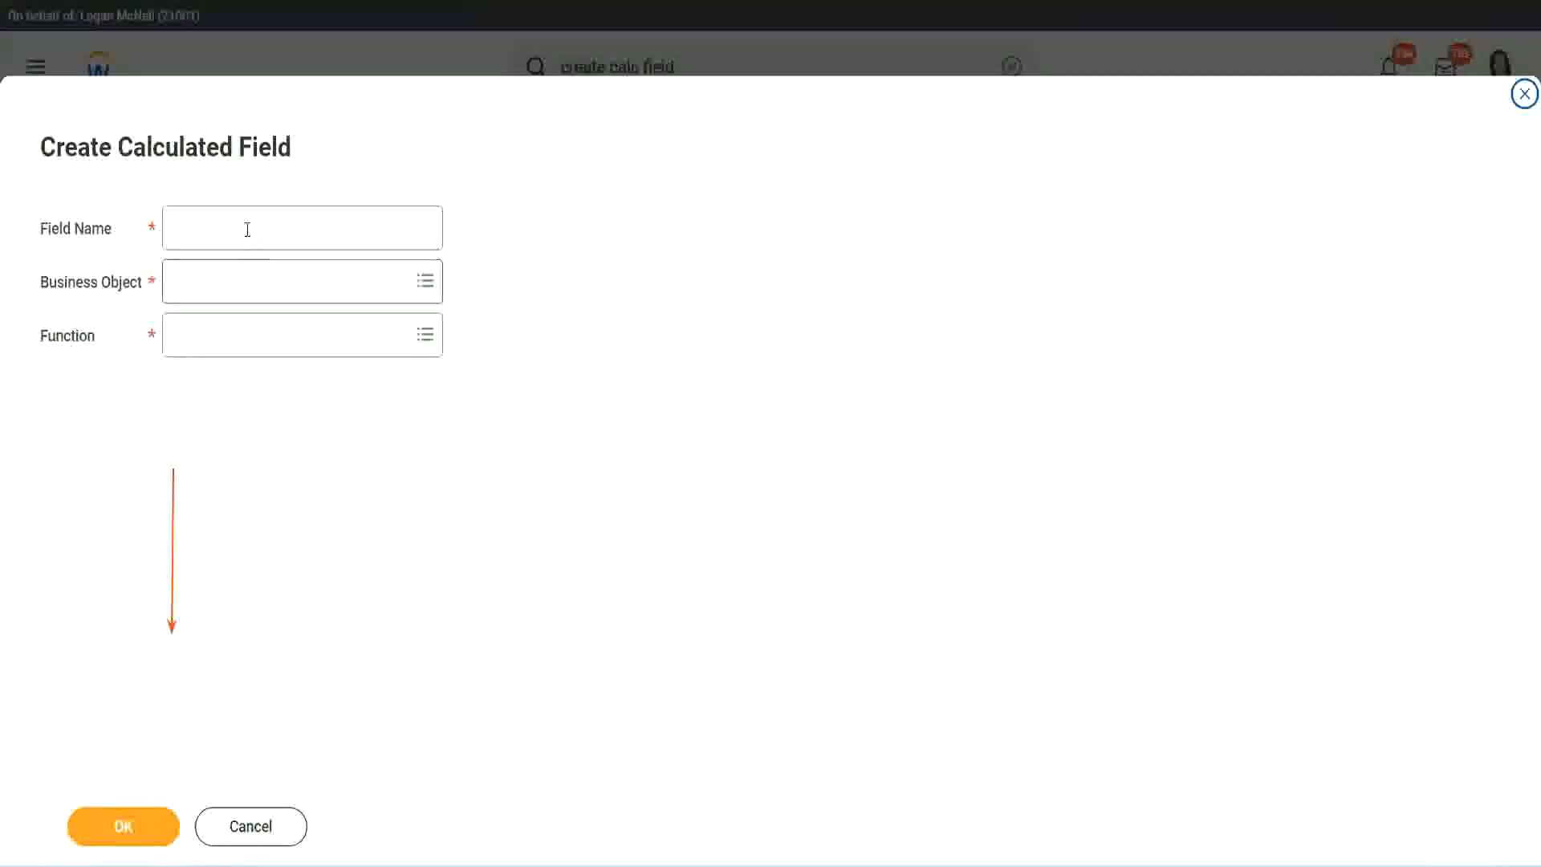
pyautogui.click(245, 227)
pyautogui.hotkey('ctrl', 'v')
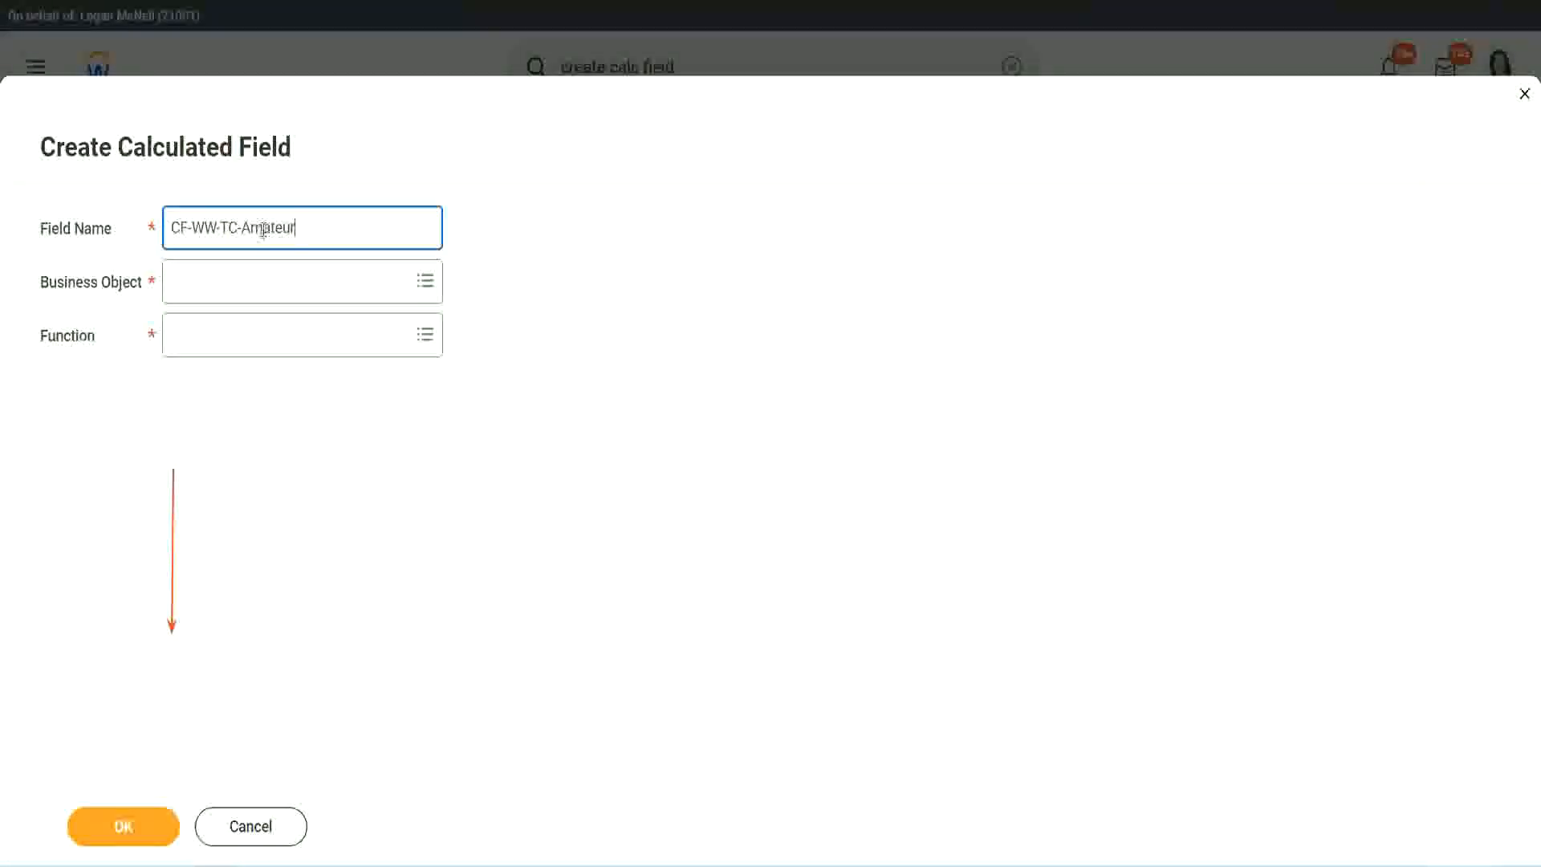
pyautogui.doubleClick(264, 229)
pyautogui.write('Experienced')
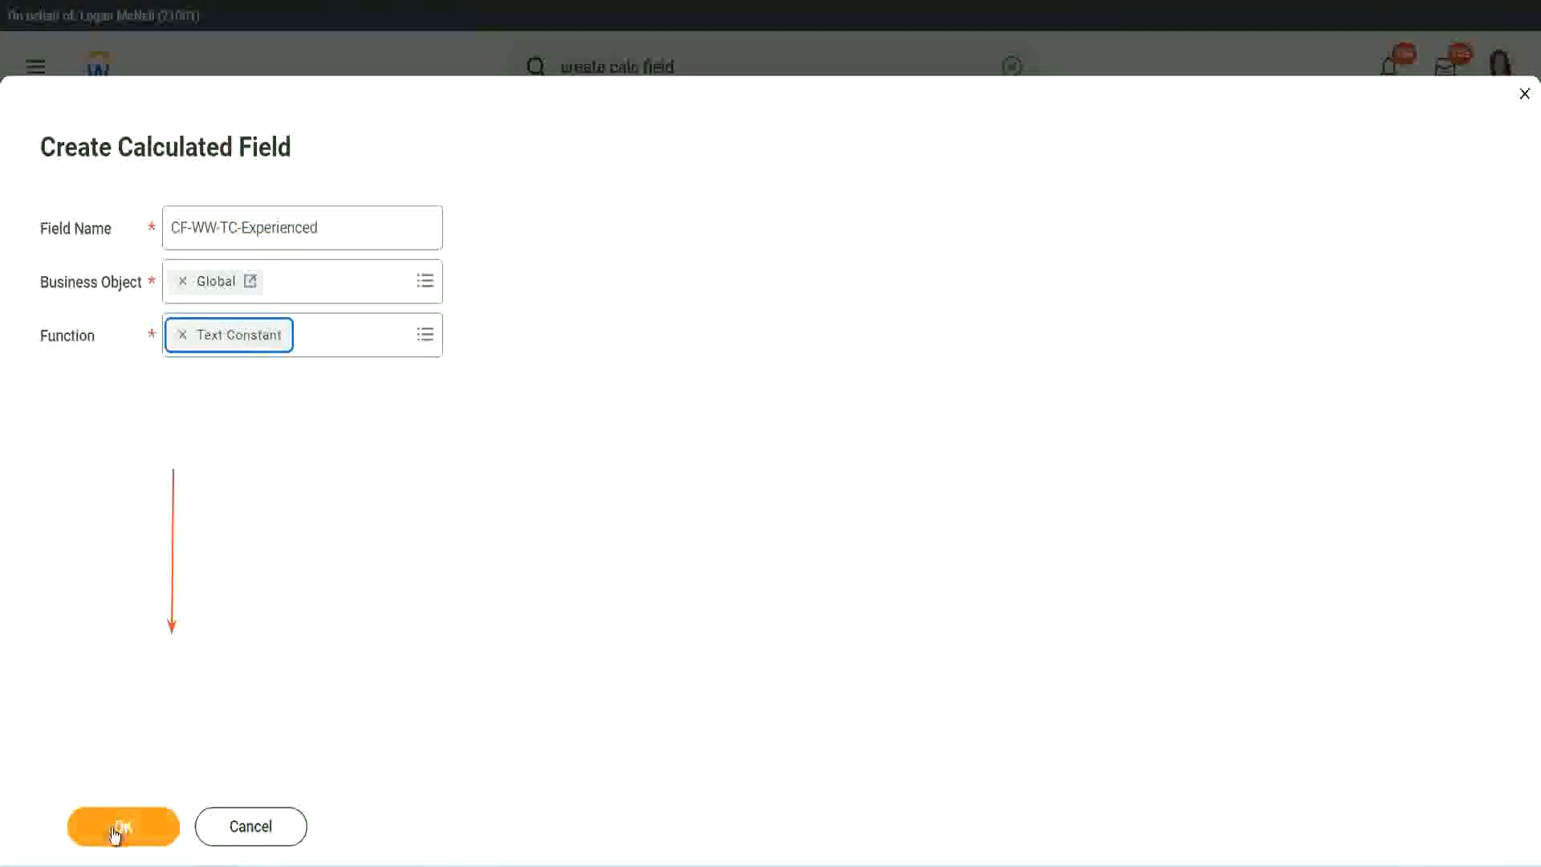
# - Continue to the calculation definition, enter Experienced as the text constant and save the field as the second condition's return value
pyautogui.click(121, 828)
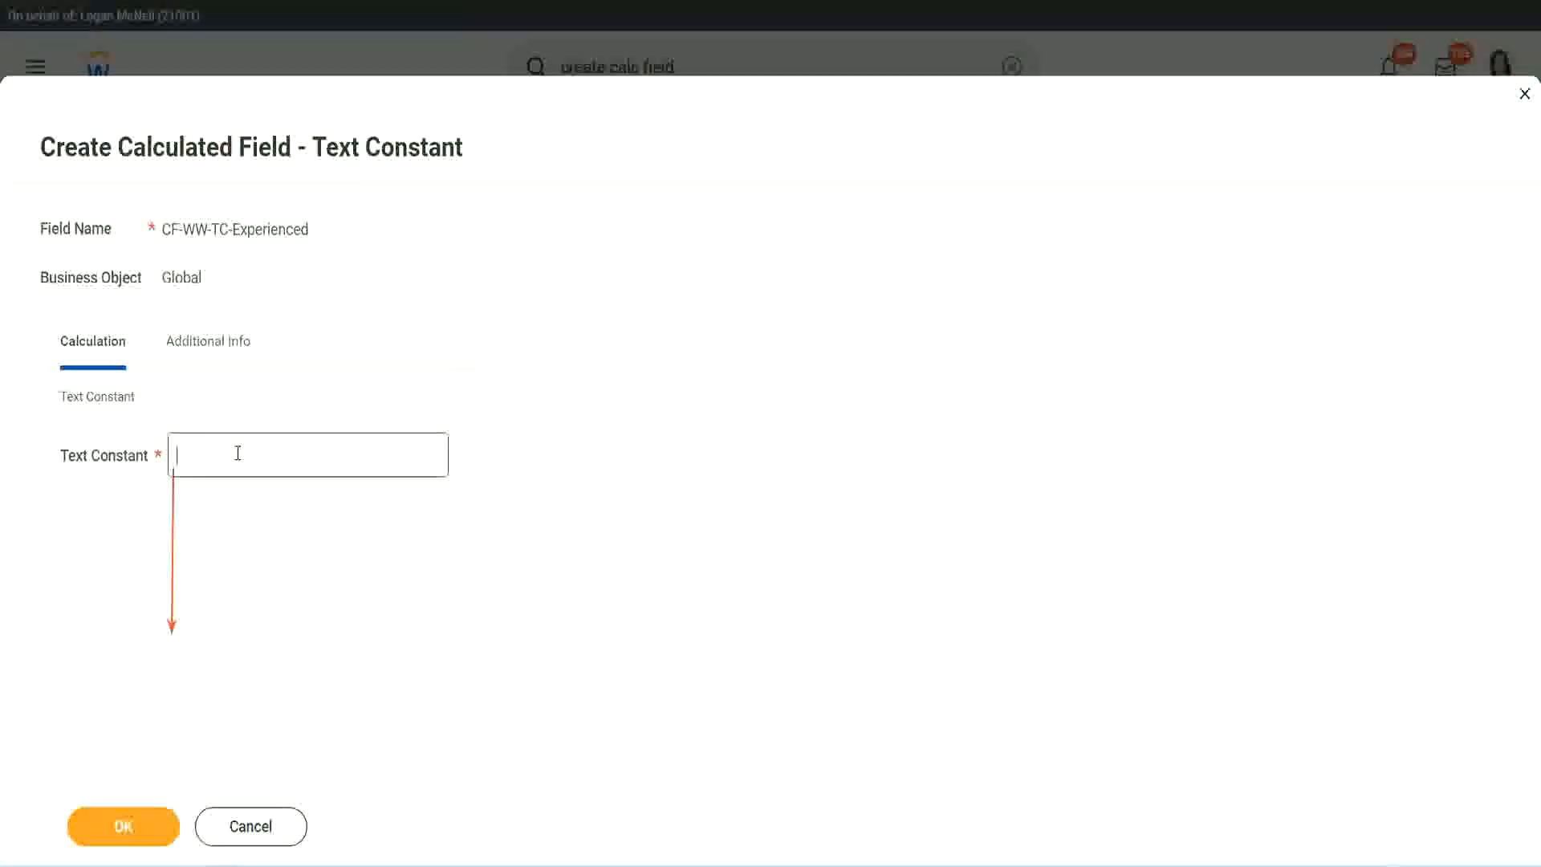
pyautogui.click(234, 456)
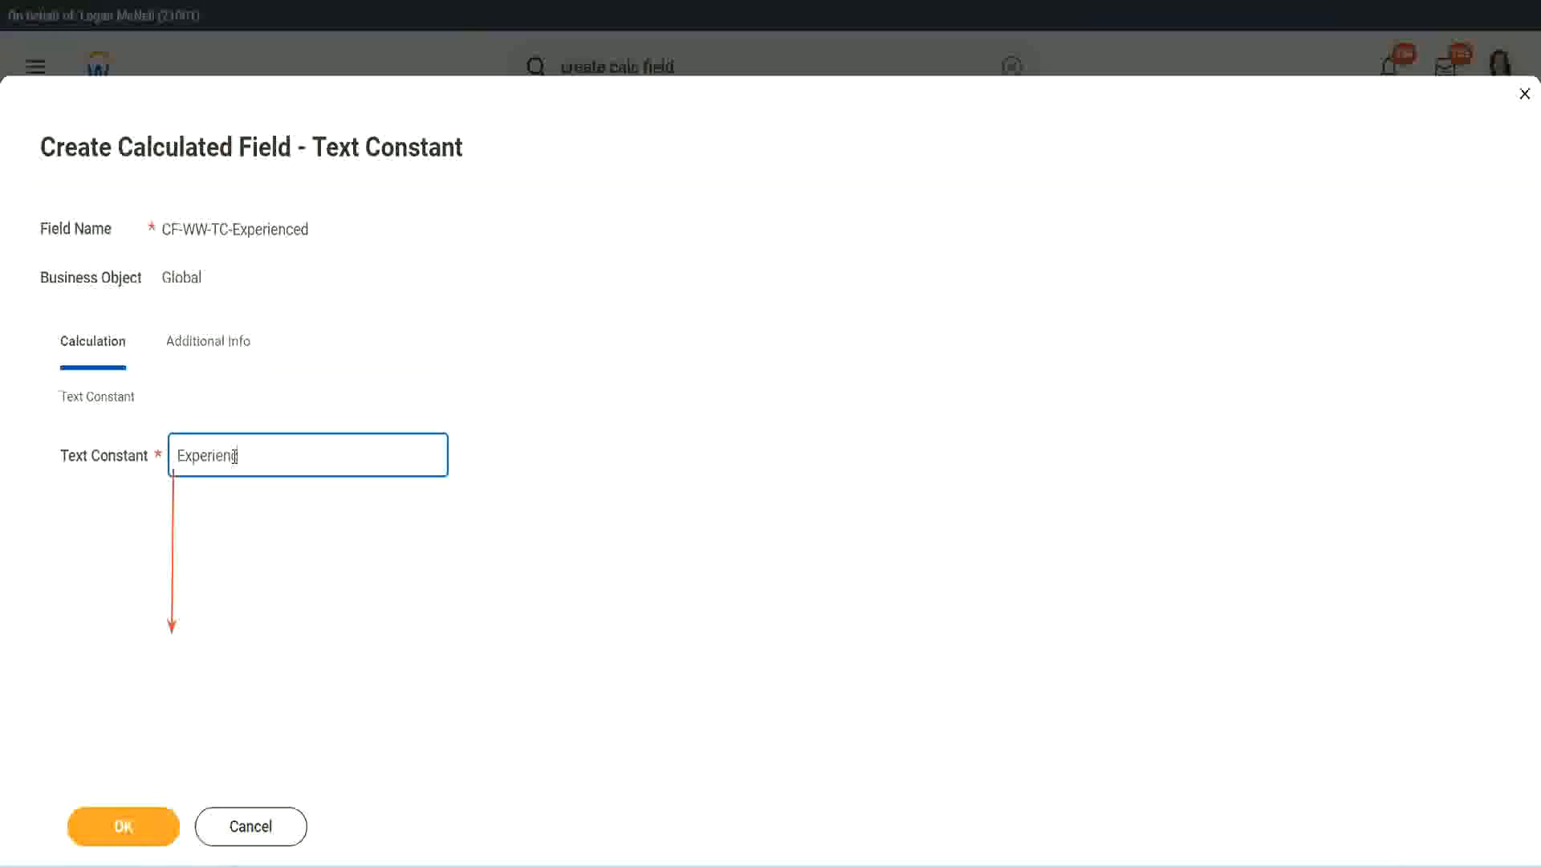
pyautogui.click(128, 825)
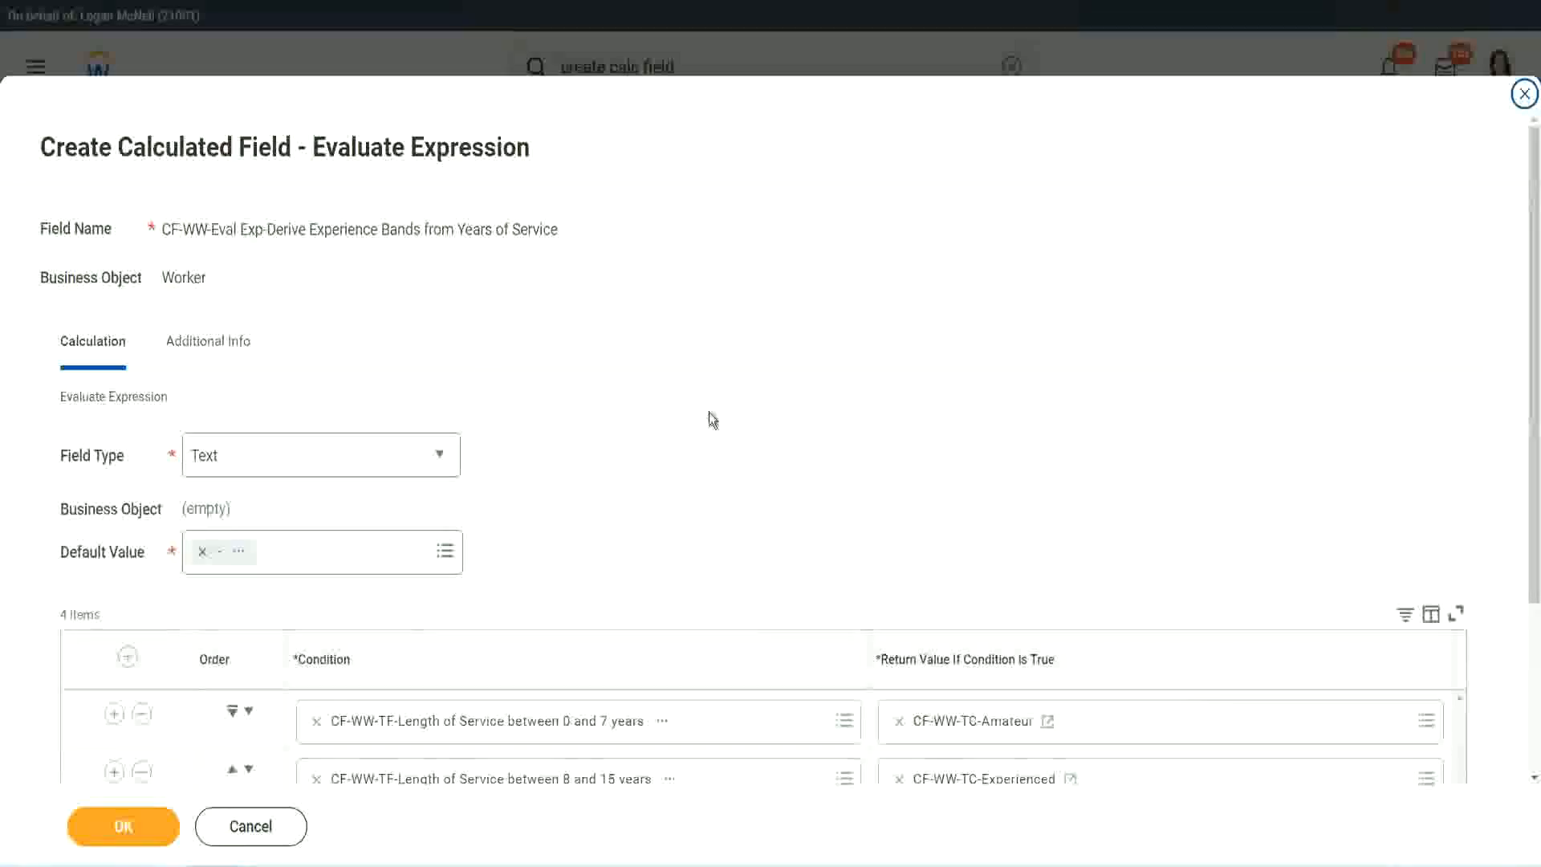
# - Start a new calculated field from the third condition's return value and paste CF-WW-TC-Amateur as its name
pyautogui.scroll(-2, 710, 412)
pyautogui.scroll(-1, 711, 418)
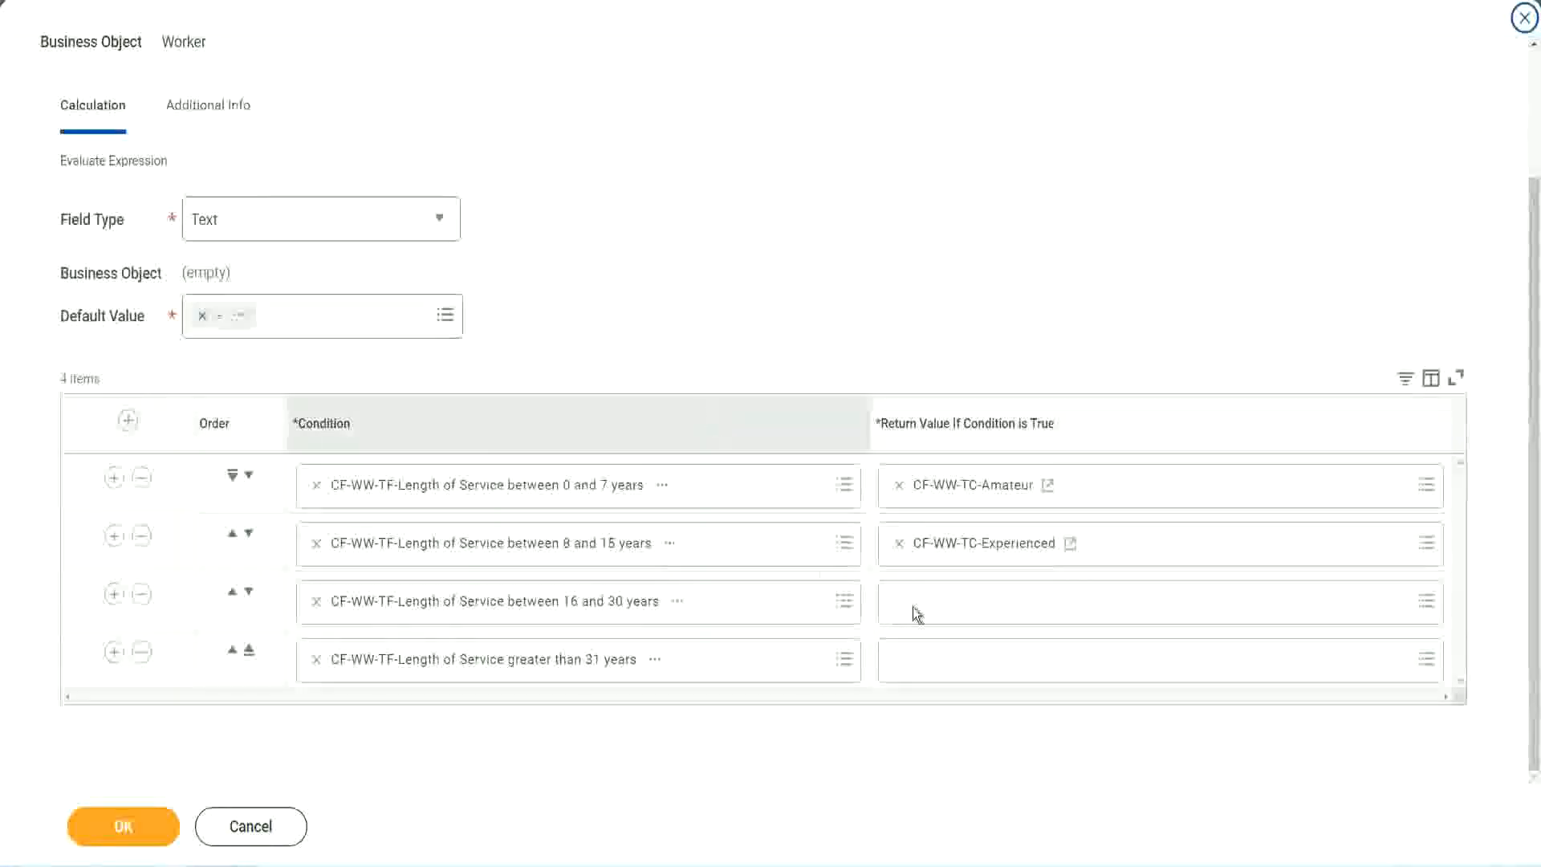
pyautogui.click(960, 601)
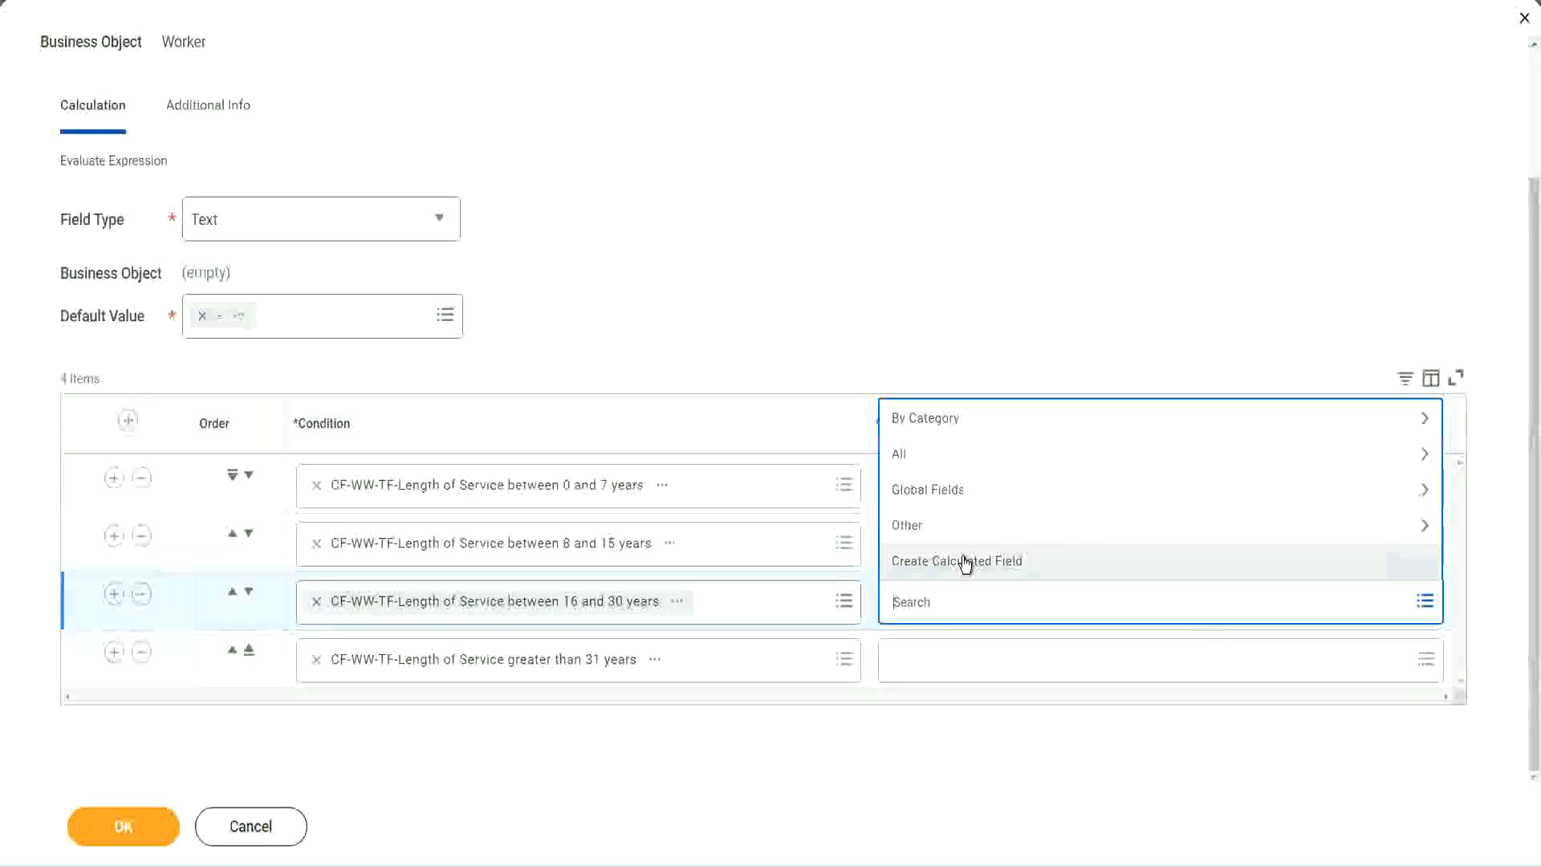
pyautogui.click(965, 562)
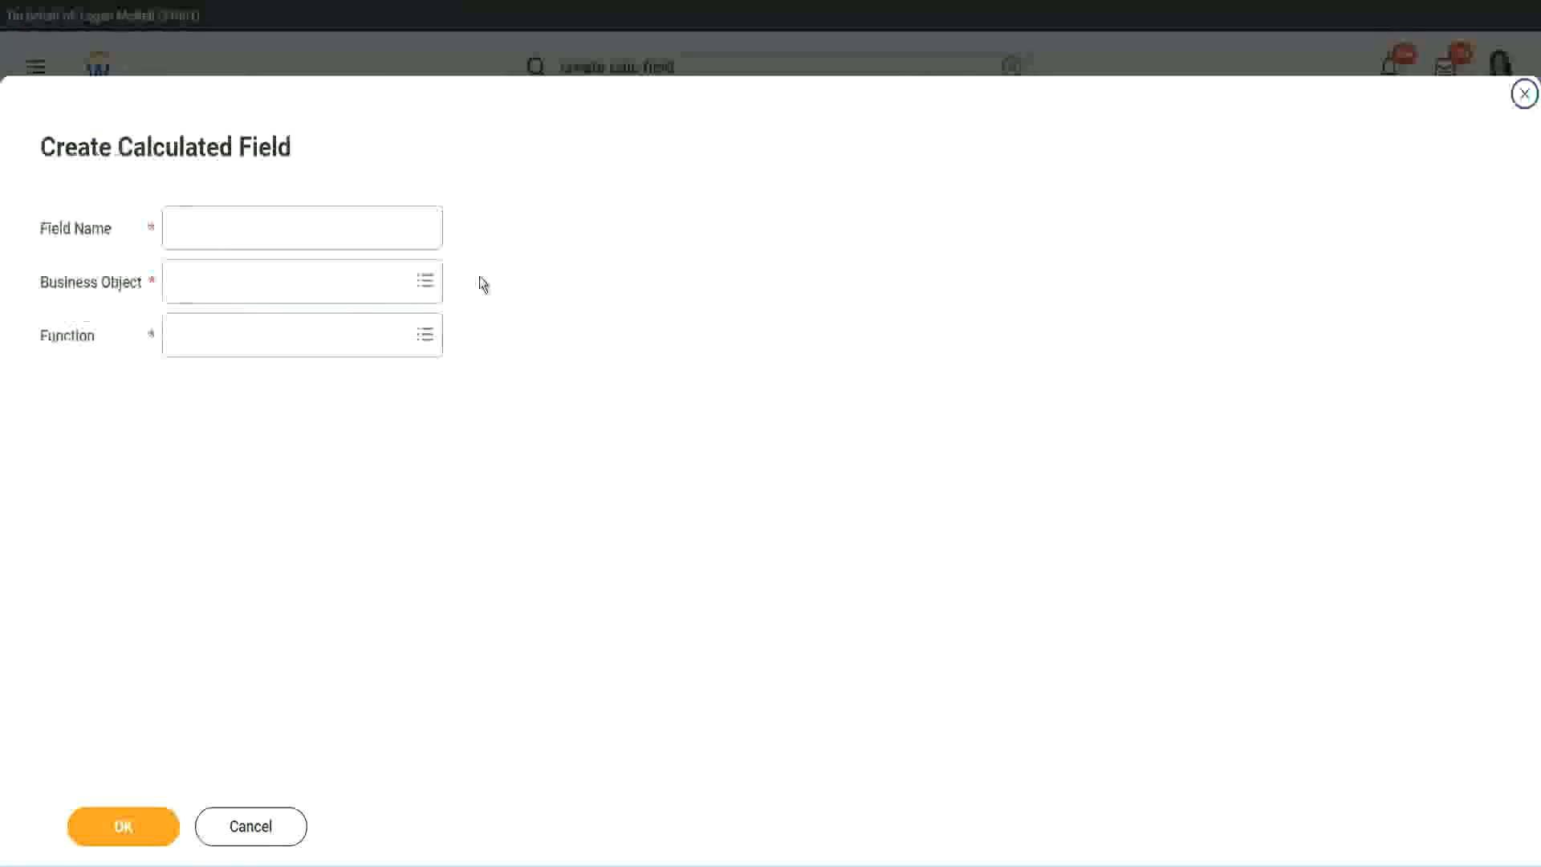
pyautogui.click(326, 227)
pyautogui.hotkey('ctrl', 'v')
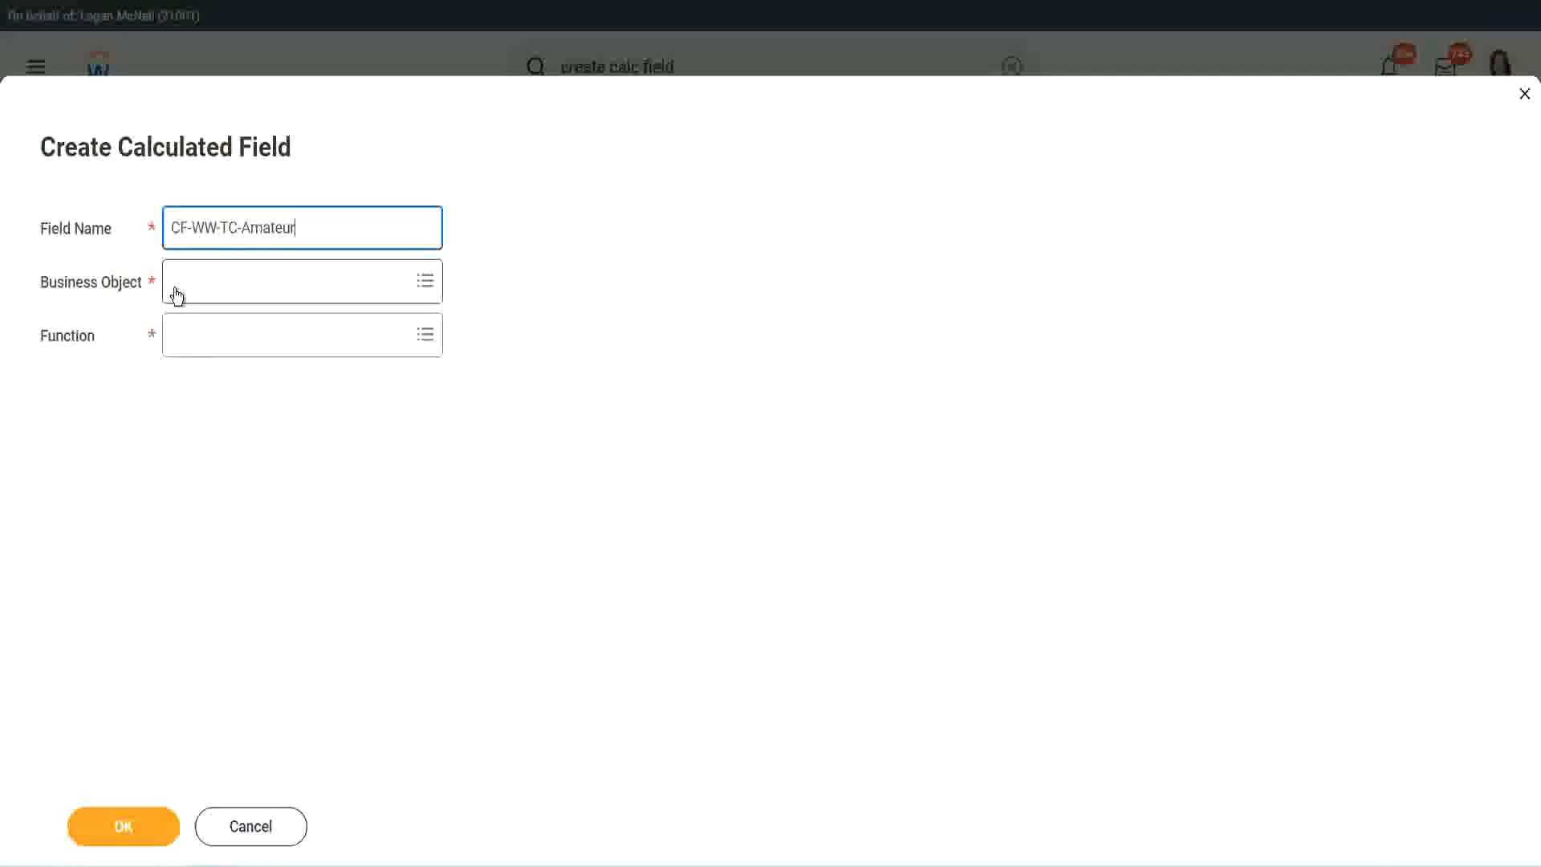
# - Set the business object of the third return value's new field to Global
pyautogui.click(176, 282)
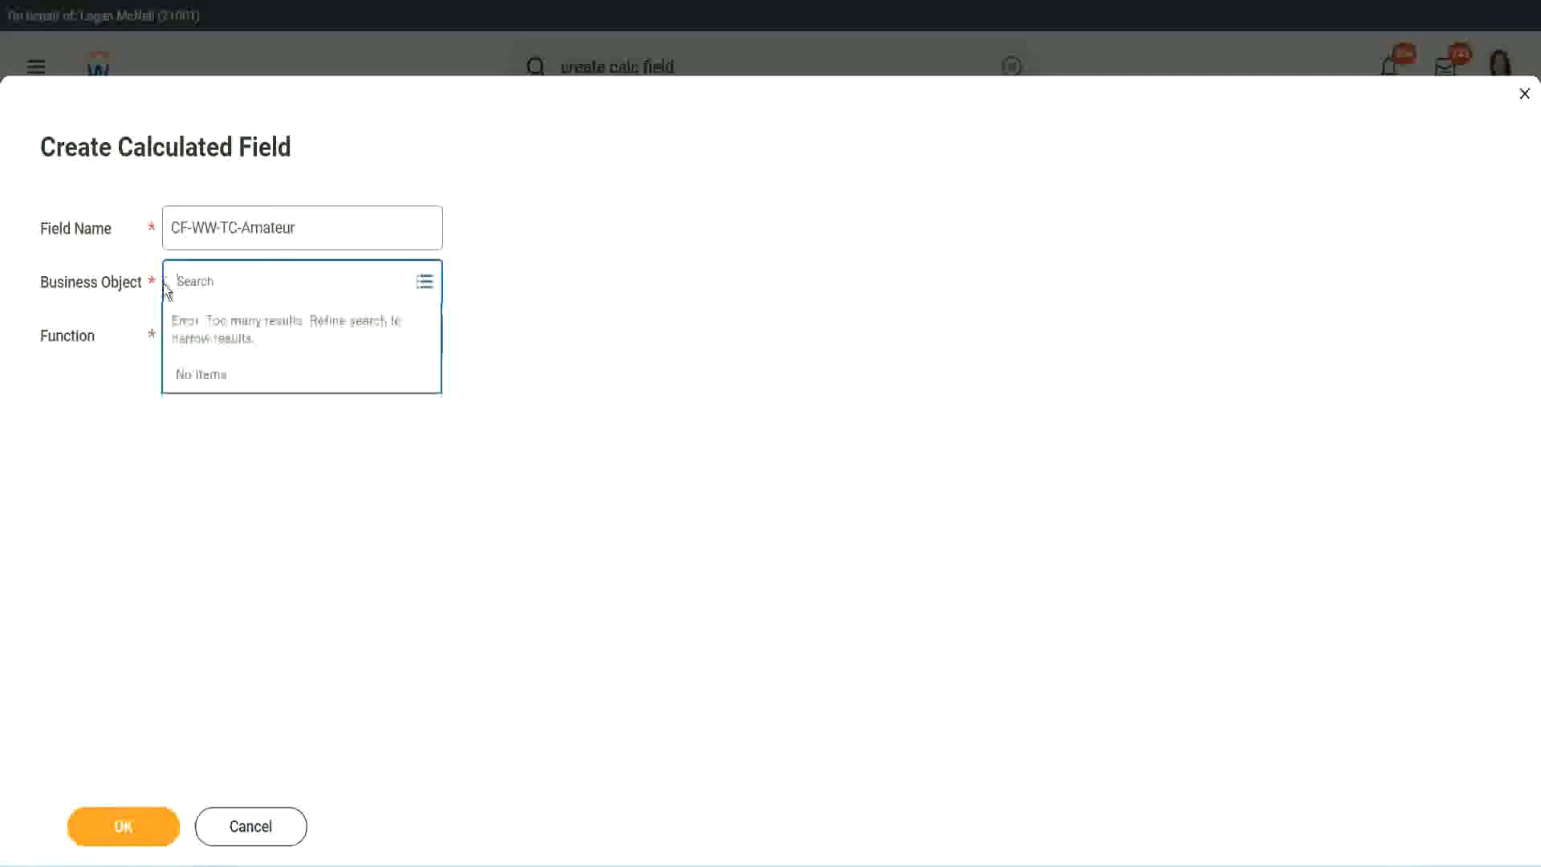
pyautogui.write('global')
pyautogui.press('Return')
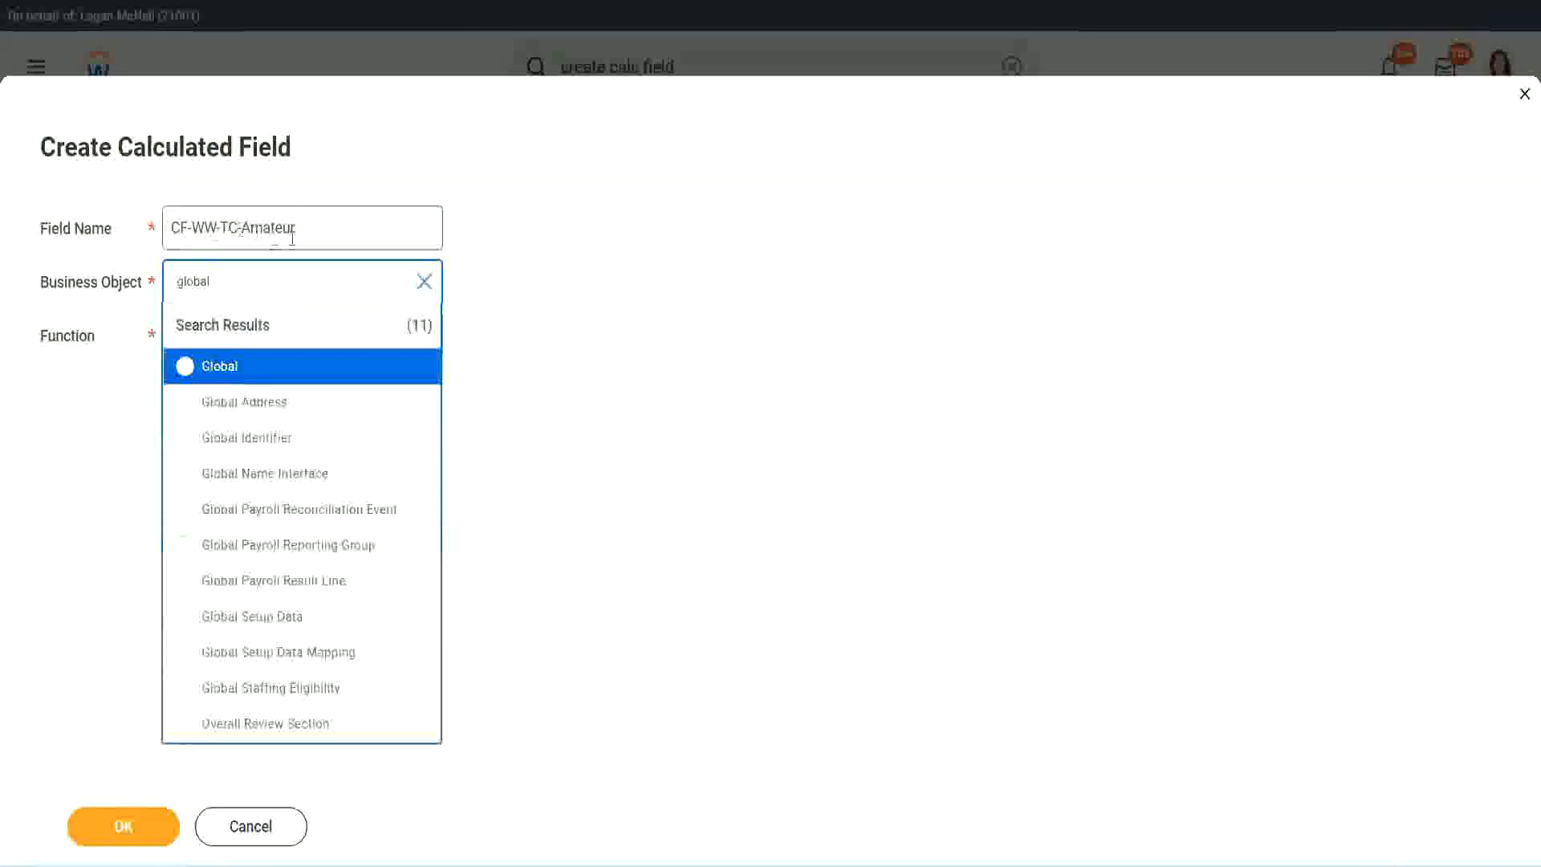
pyautogui.click(217, 369)
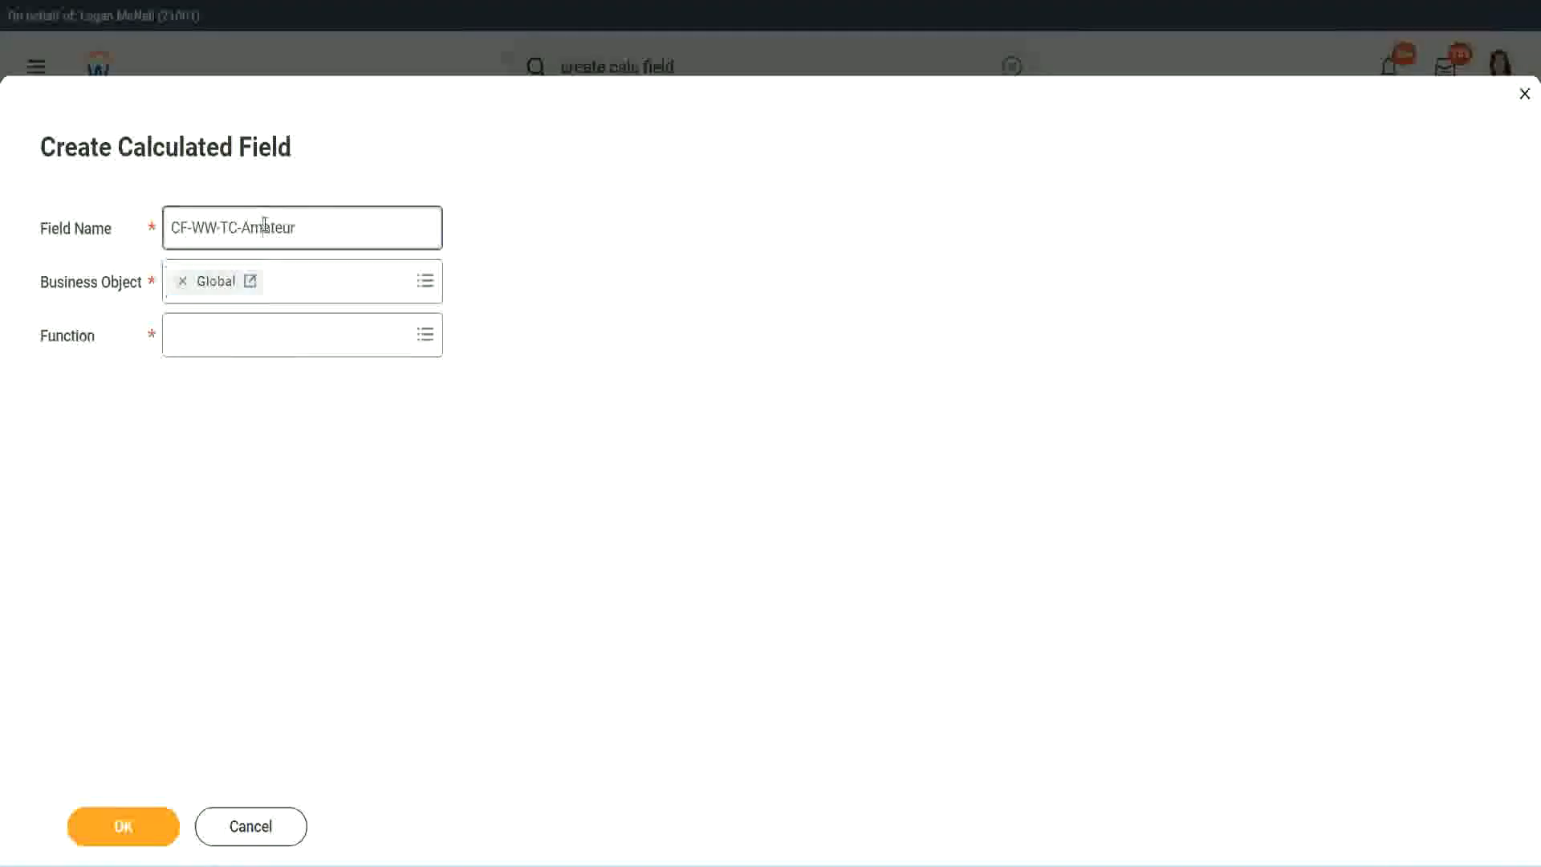
# - Rename the new field to CF-WW-TC-Senior and continue to its calculation definition with Text Constant as the function
pyautogui.doubleClick(281, 228)
pyautogui.write('Senior')
pyautogui.click(246, 349)
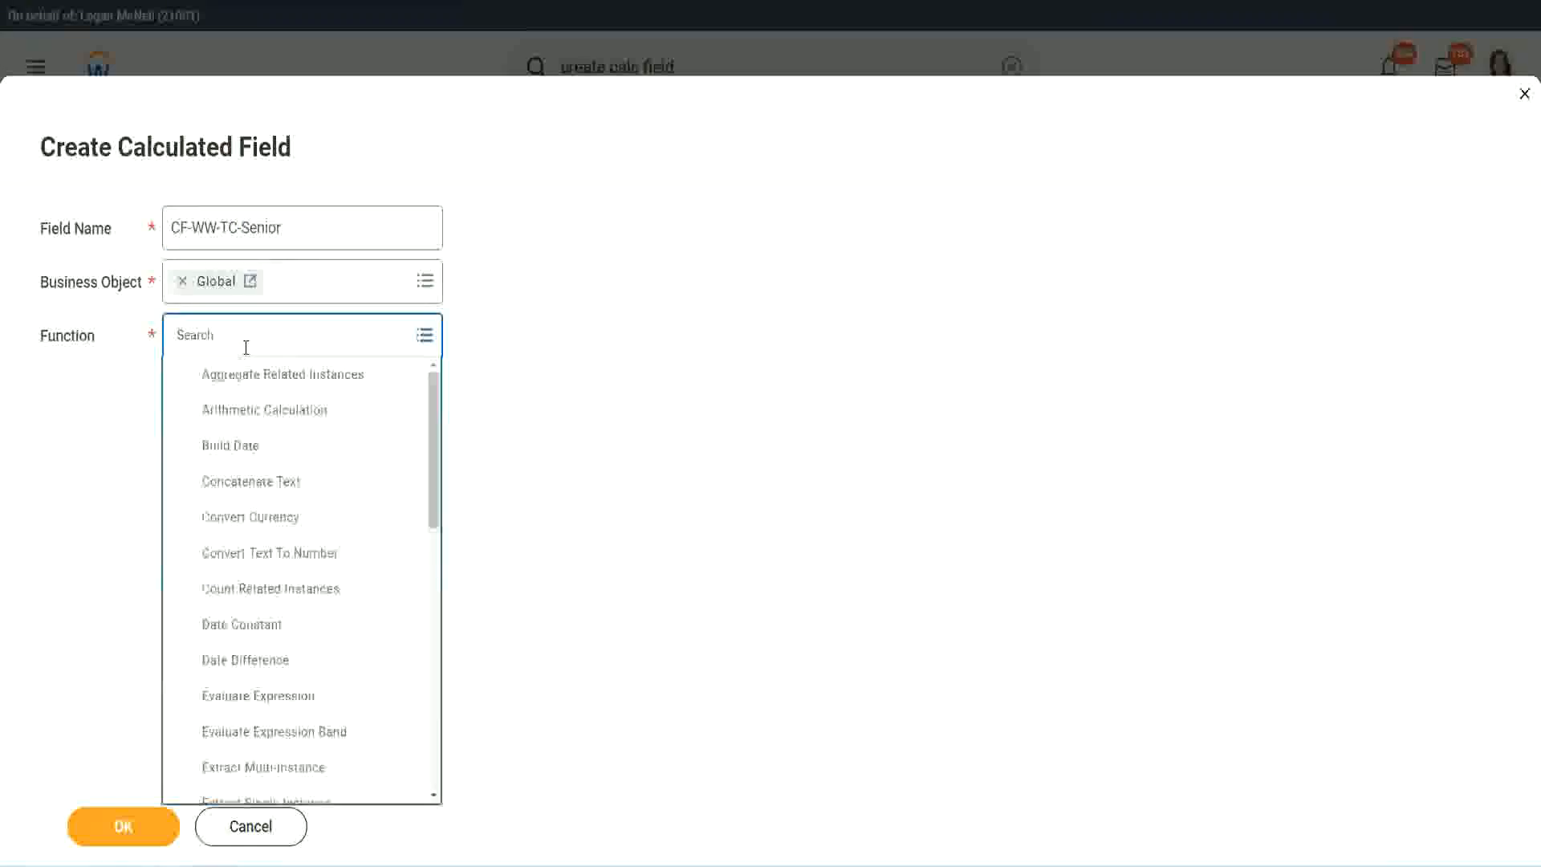
pyautogui.write('te')
pyautogui.click(242, 413)
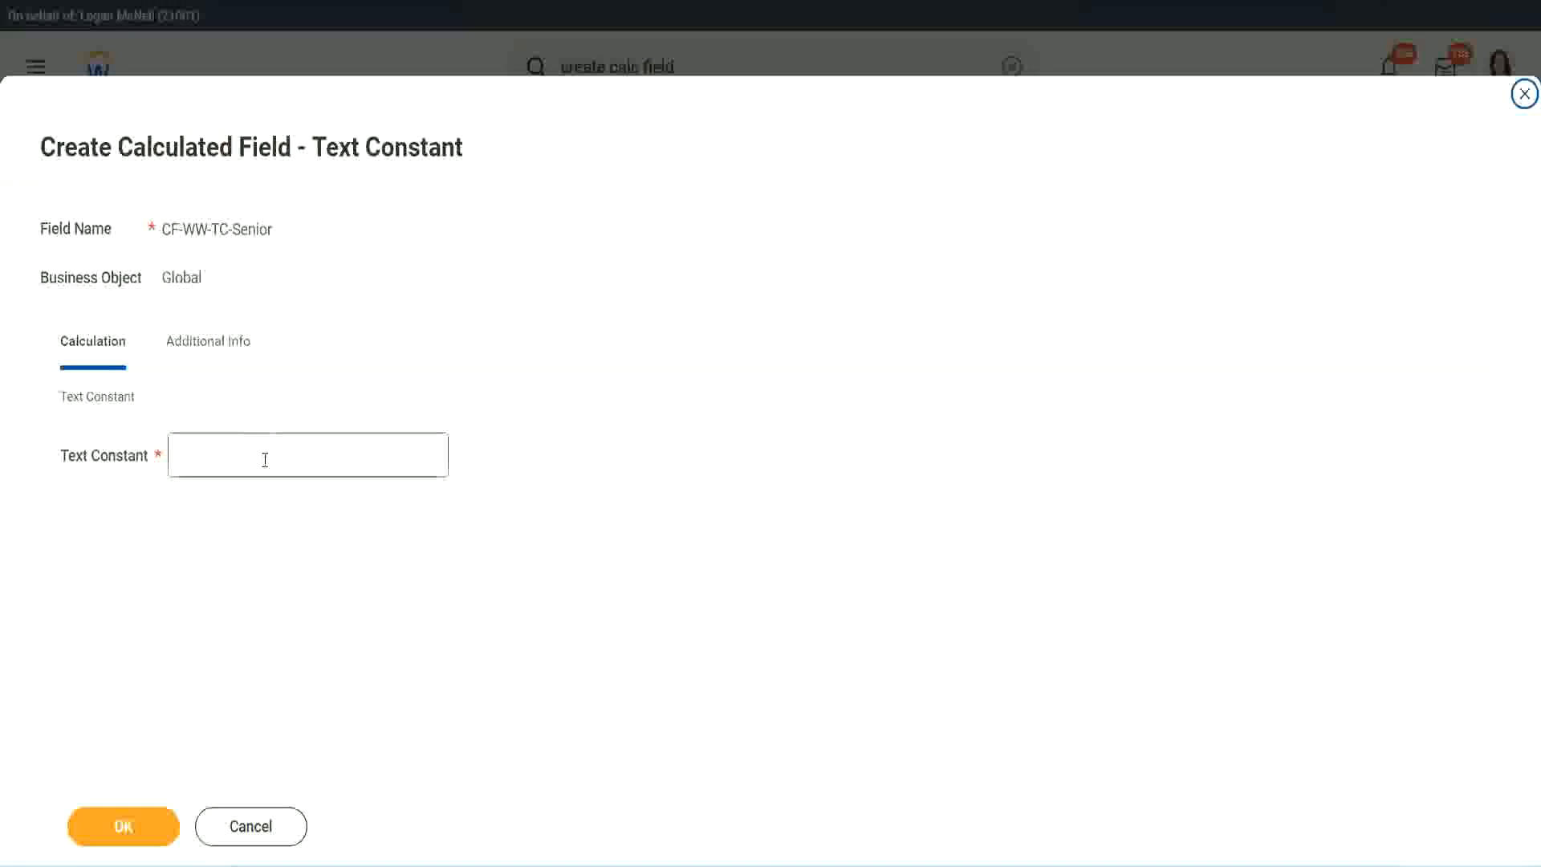
# - Enter Senior as the text constant and save the field as the third condition's return value
pyautogui.click(258, 451)
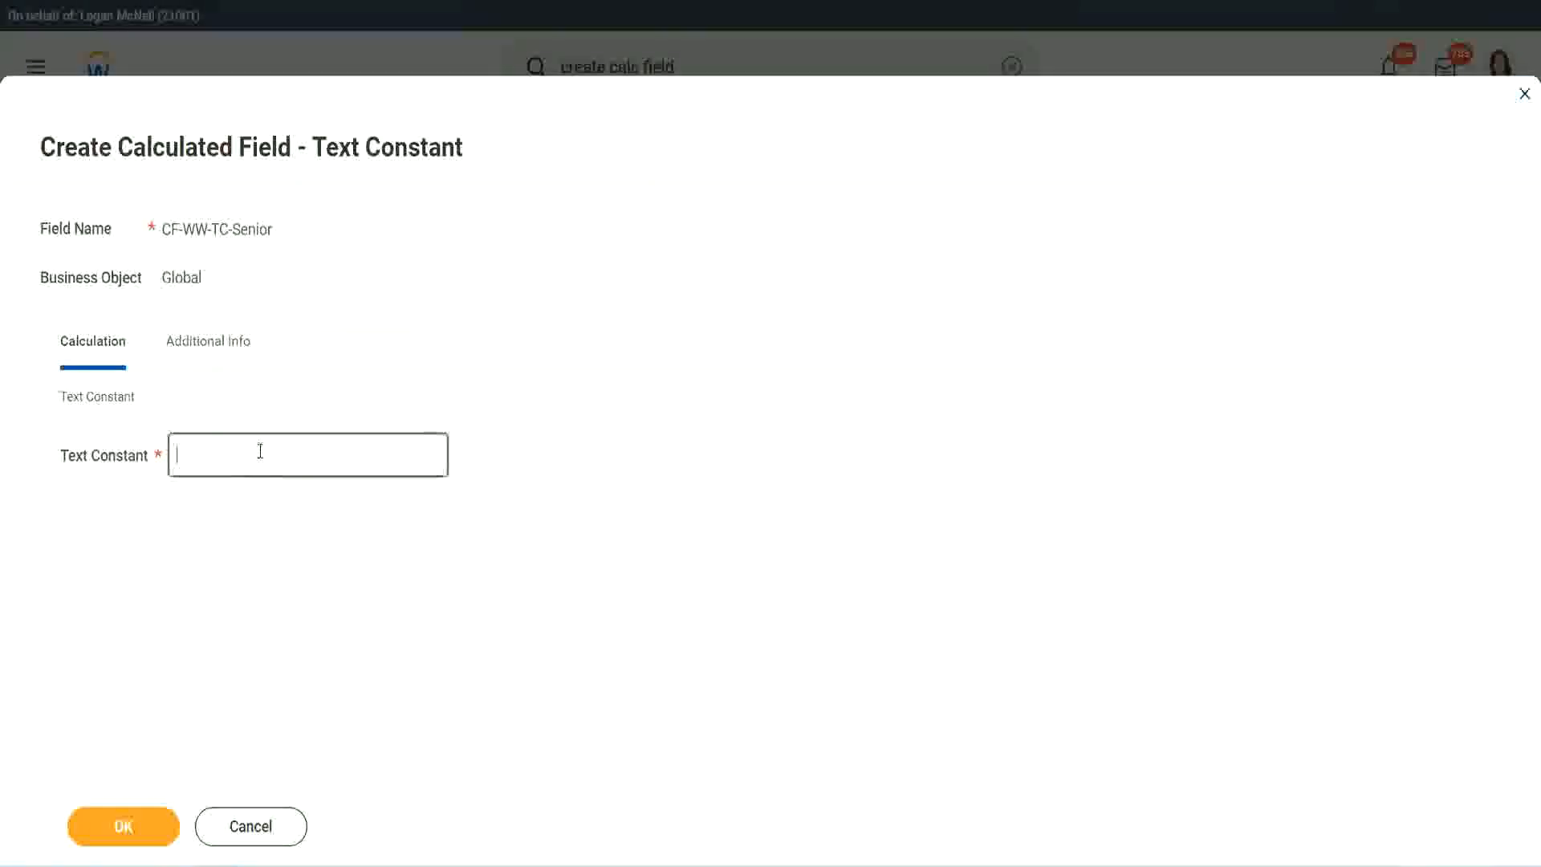
pyautogui.write('Senior')
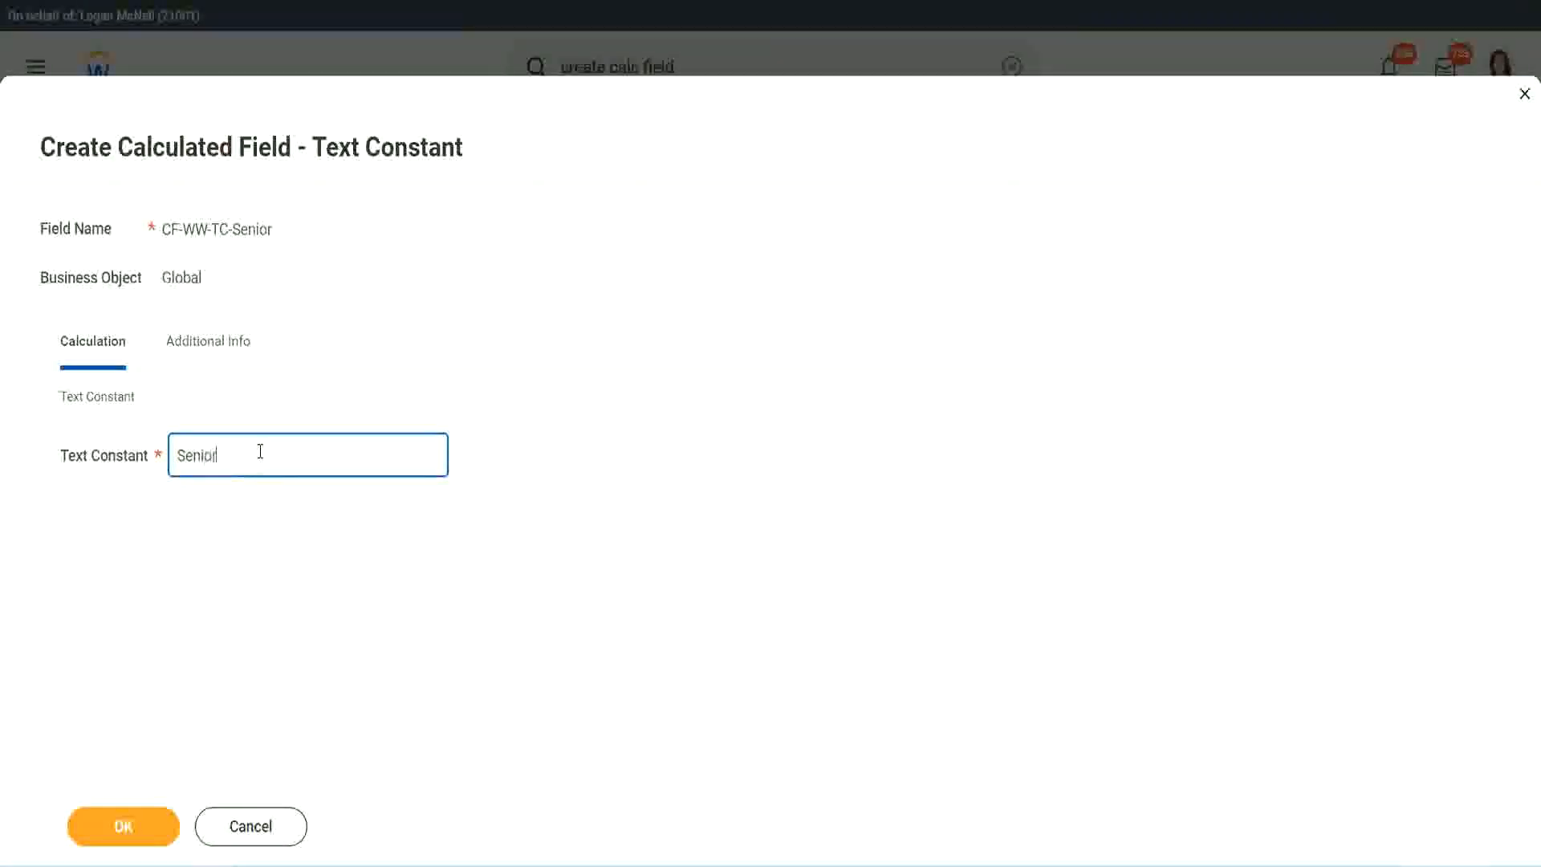
pyautogui.click(152, 840)
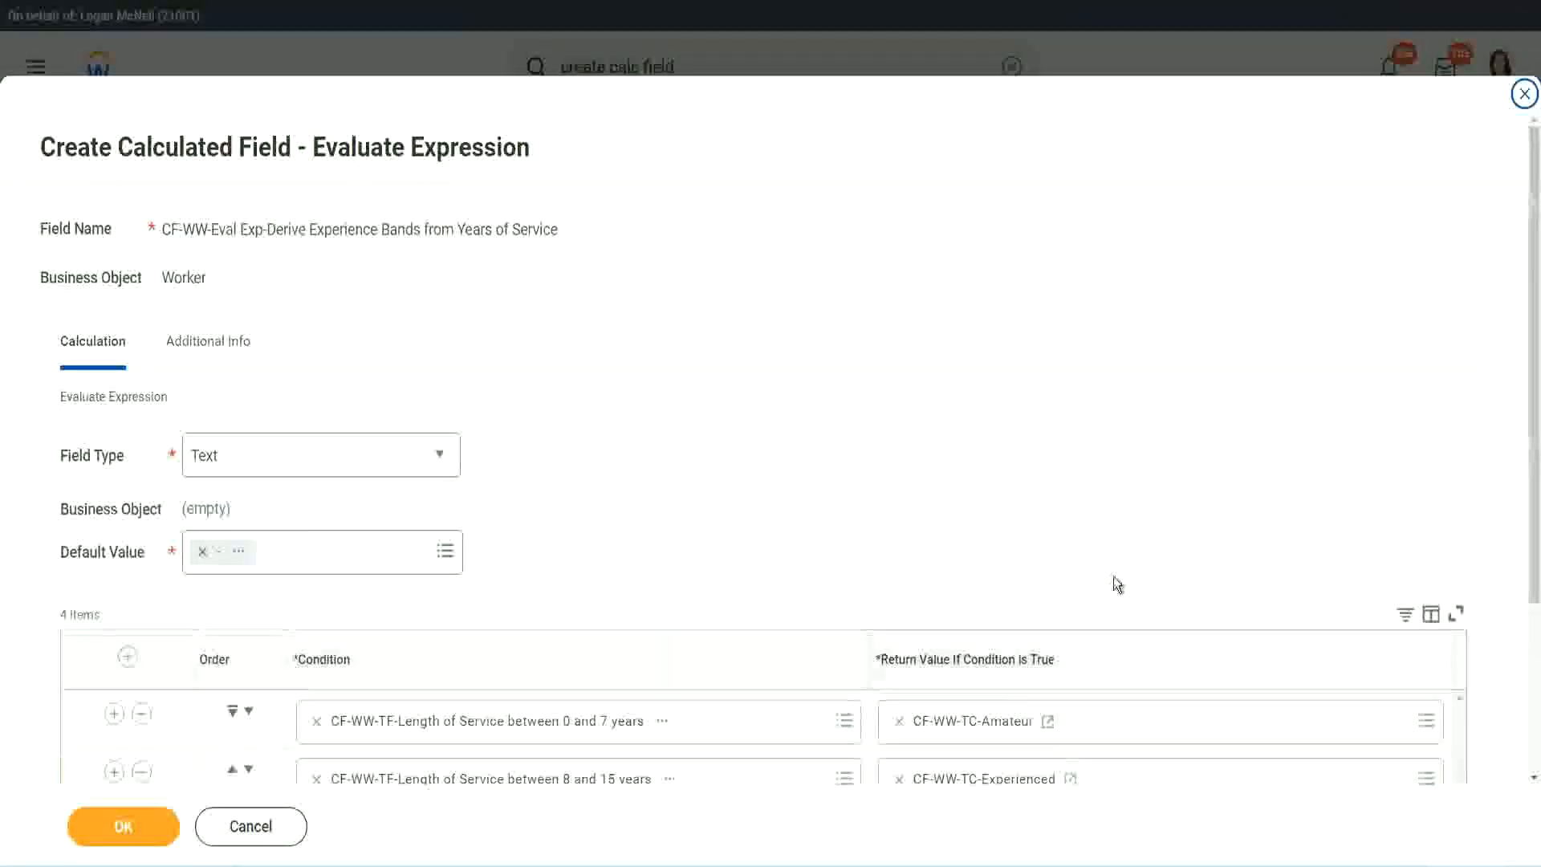
# - Copy the third return value's name and start a new calculated field from the fourth condition's return value
pyautogui.scroll(-3, 1114, 585)
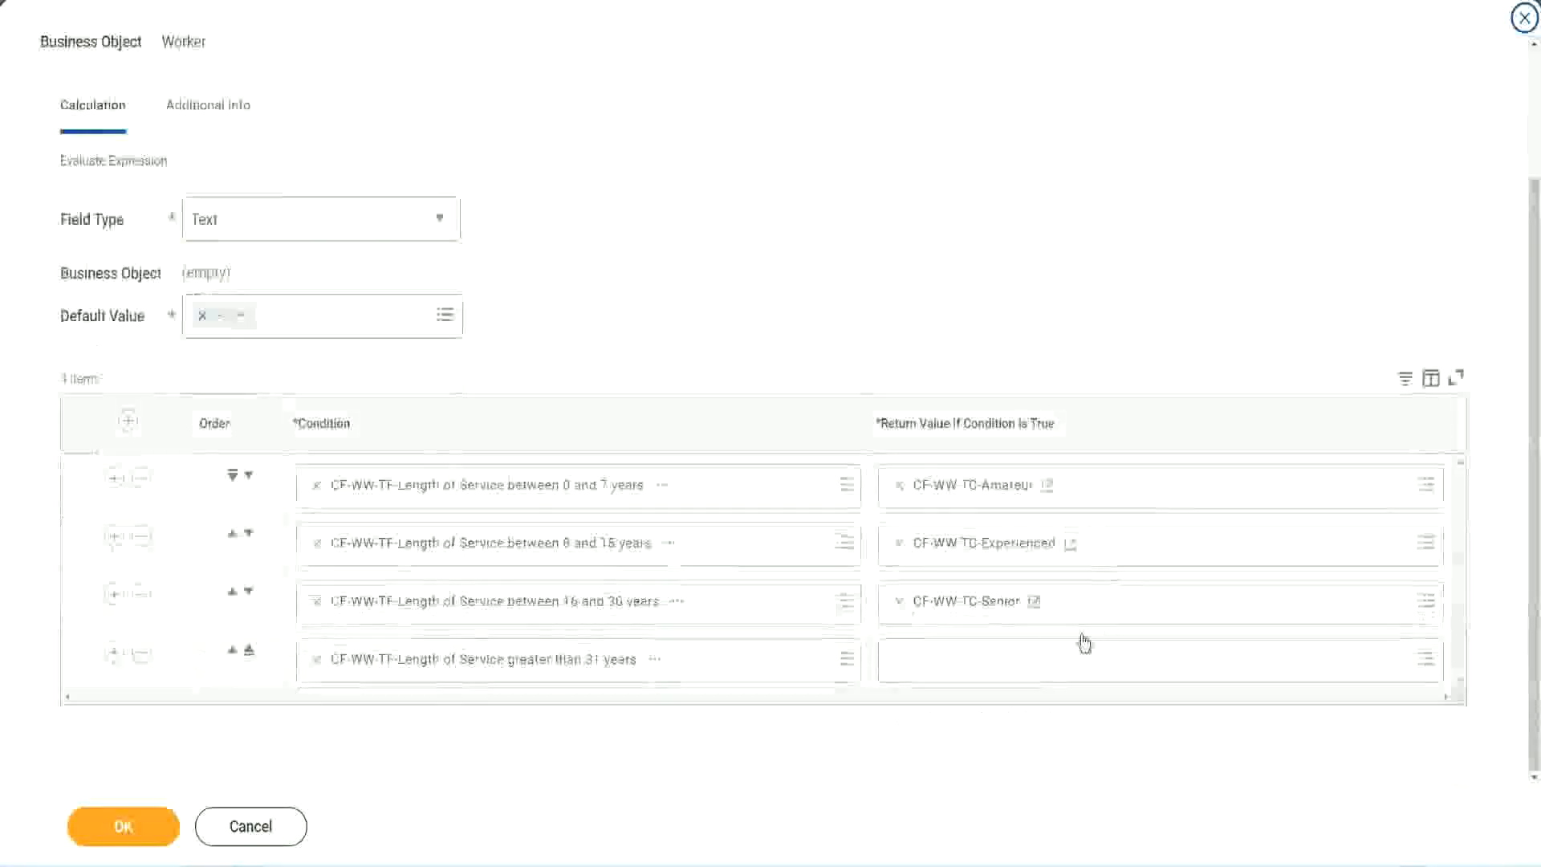
pyautogui.rightClick(937, 605)
pyautogui.click(972, 693)
pyautogui.click(939, 670)
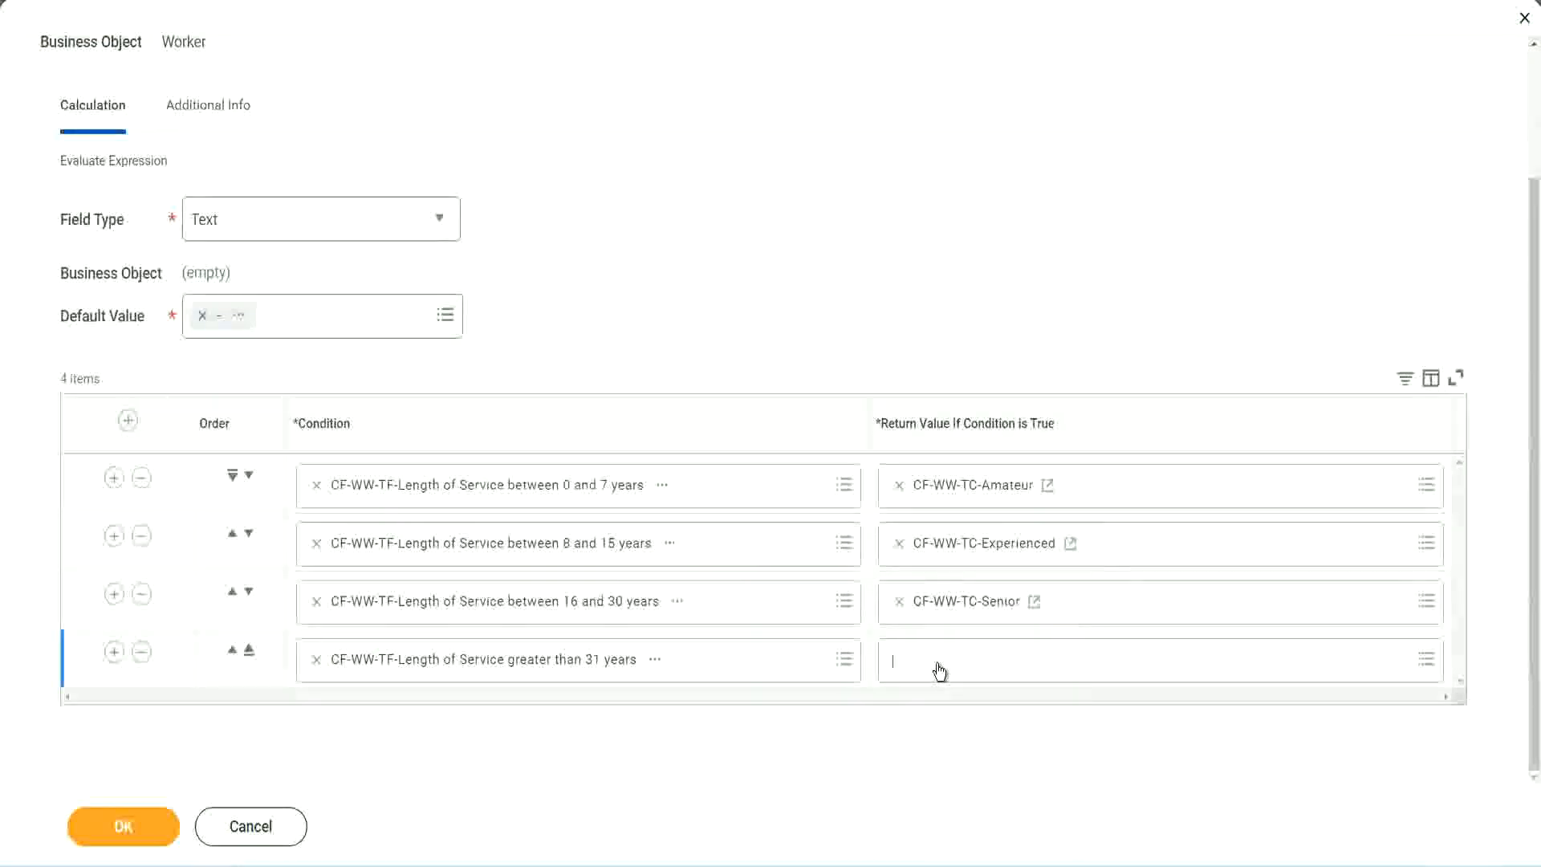
pyautogui.click(954, 627)
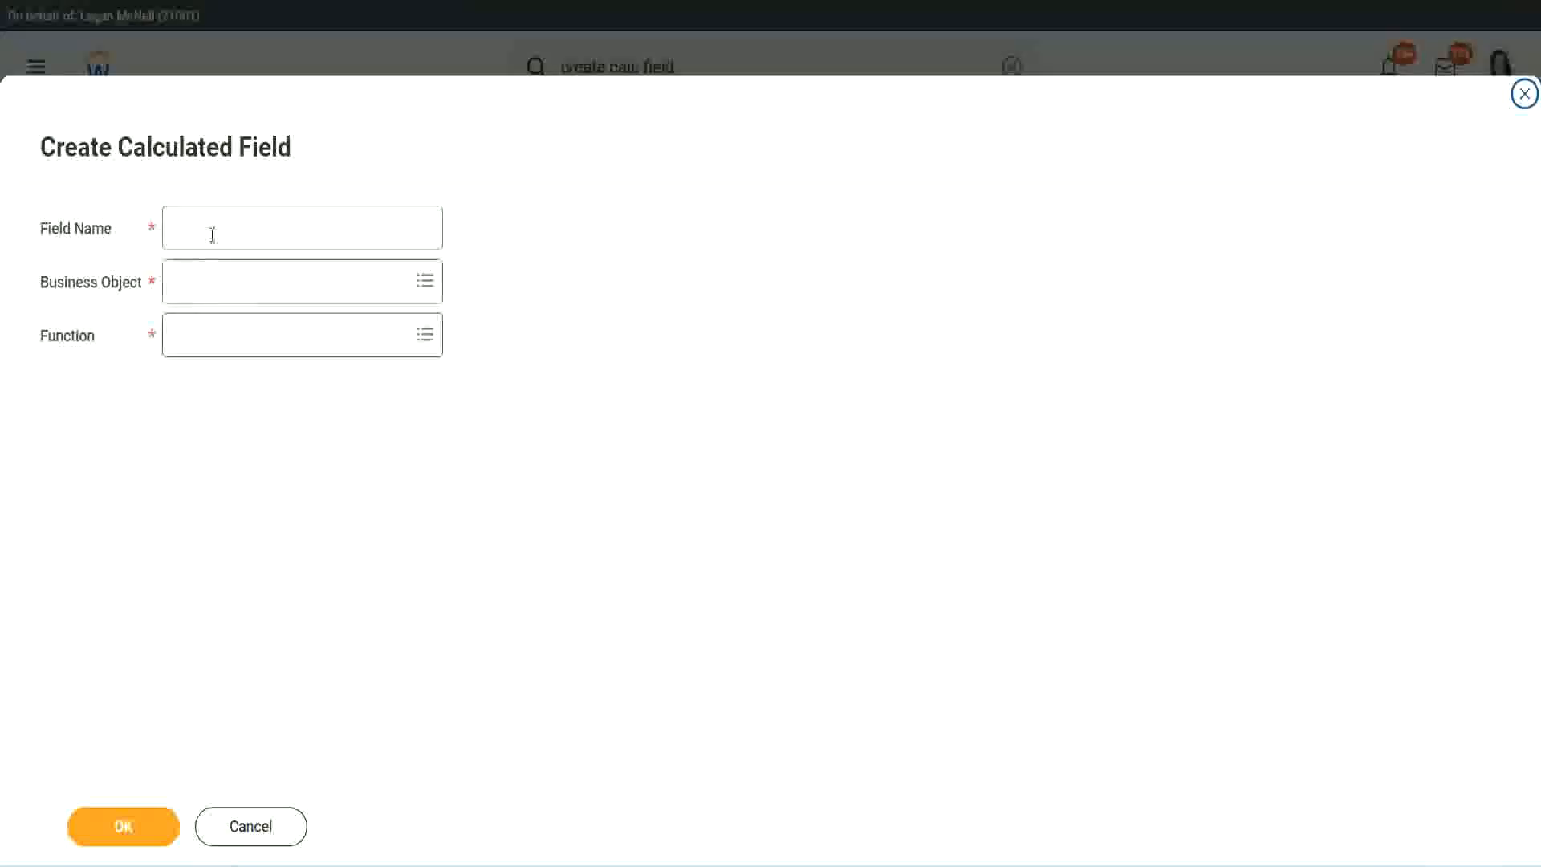
# - Name the new calculated field CF-WW-TC-Legend, reusing the copied name with its last word replaced
pyautogui.click(213, 233)
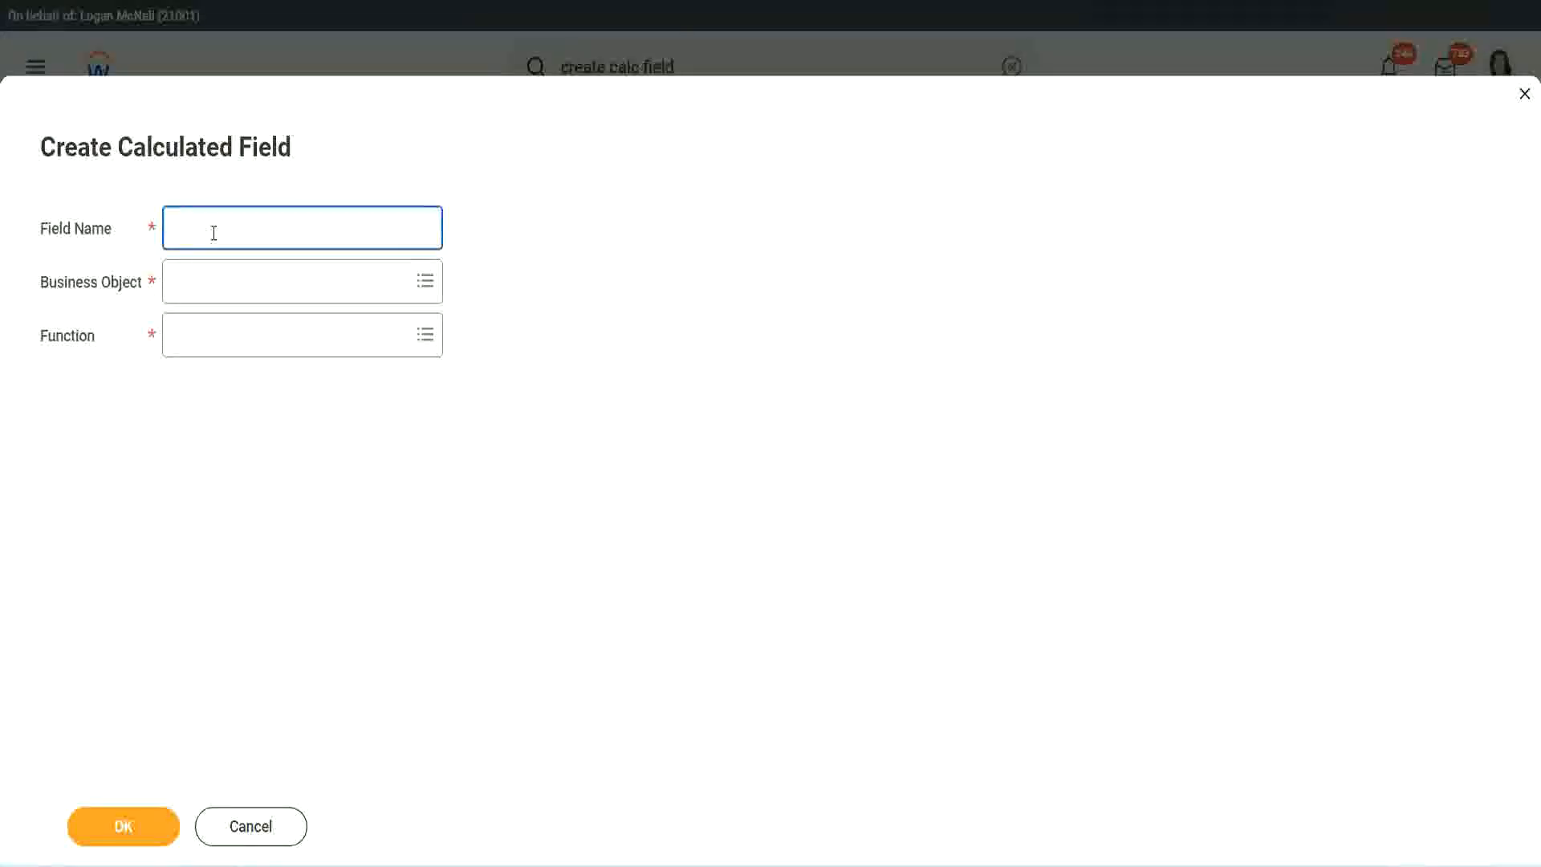
pyautogui.hotkey('ctrl', 'v')
pyautogui.doubleClick(261, 228)
pyautogui.write('Le')
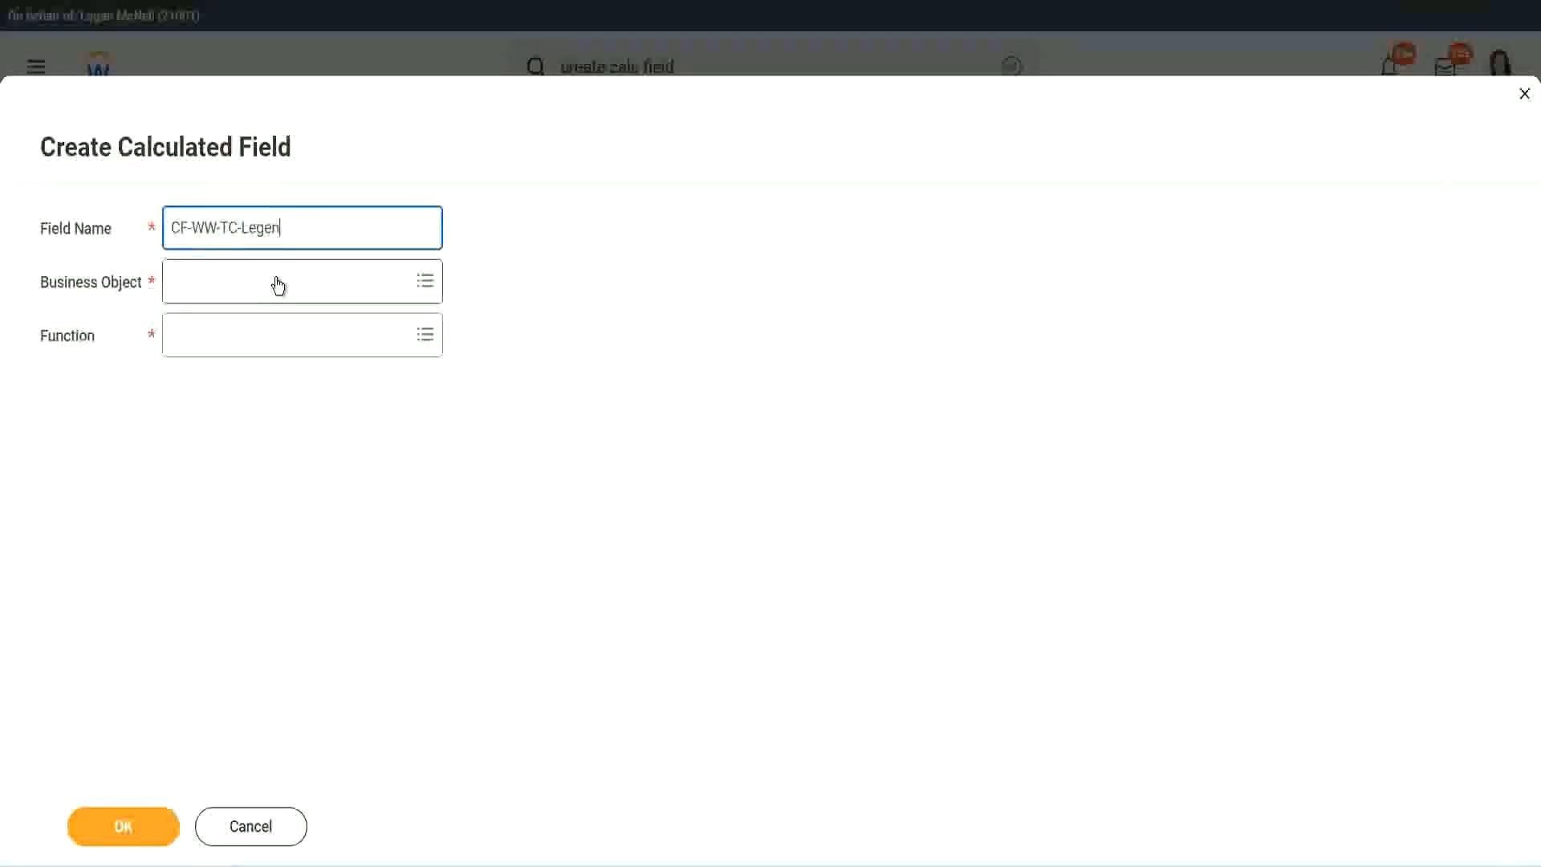
# - Set the Legend field's business object to Global and its function to Text Constant, and continue to its calculation definition
pyautogui.click(216, 293)
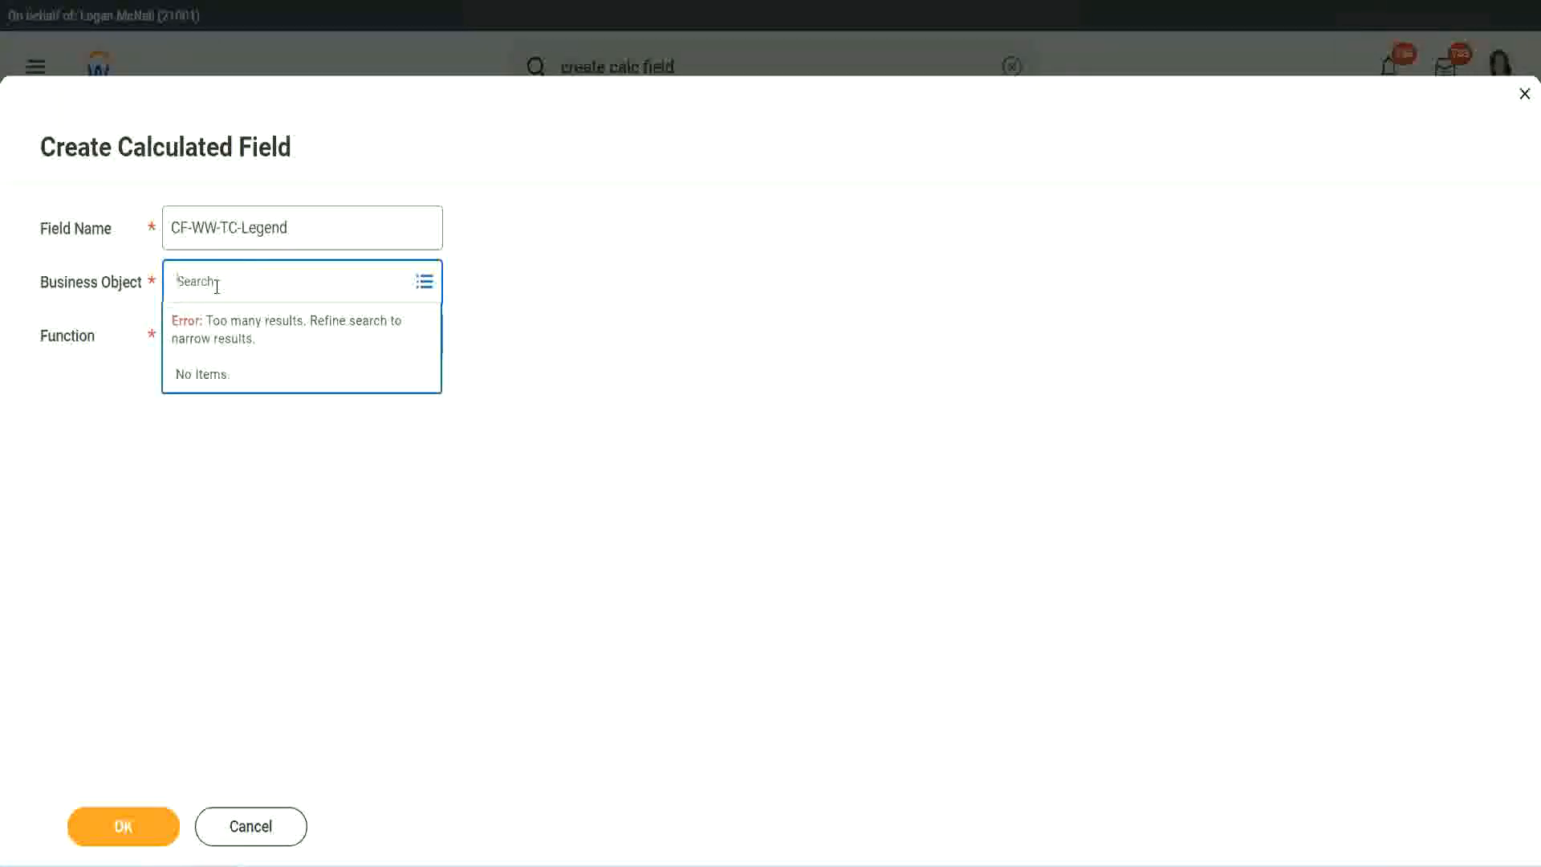
pyautogui.write('Glo')
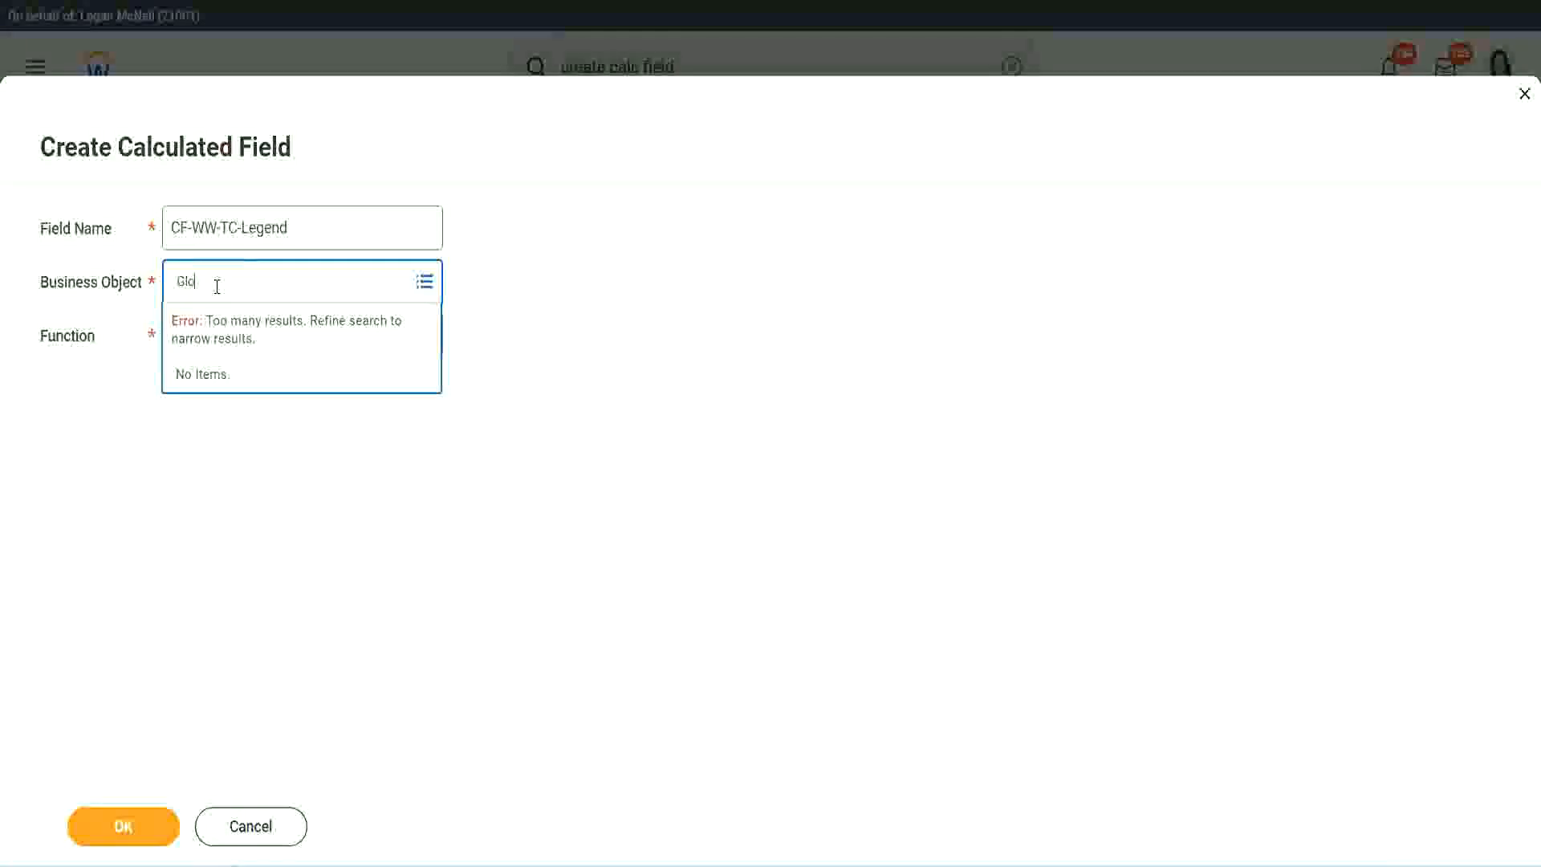
pyautogui.write('bal')
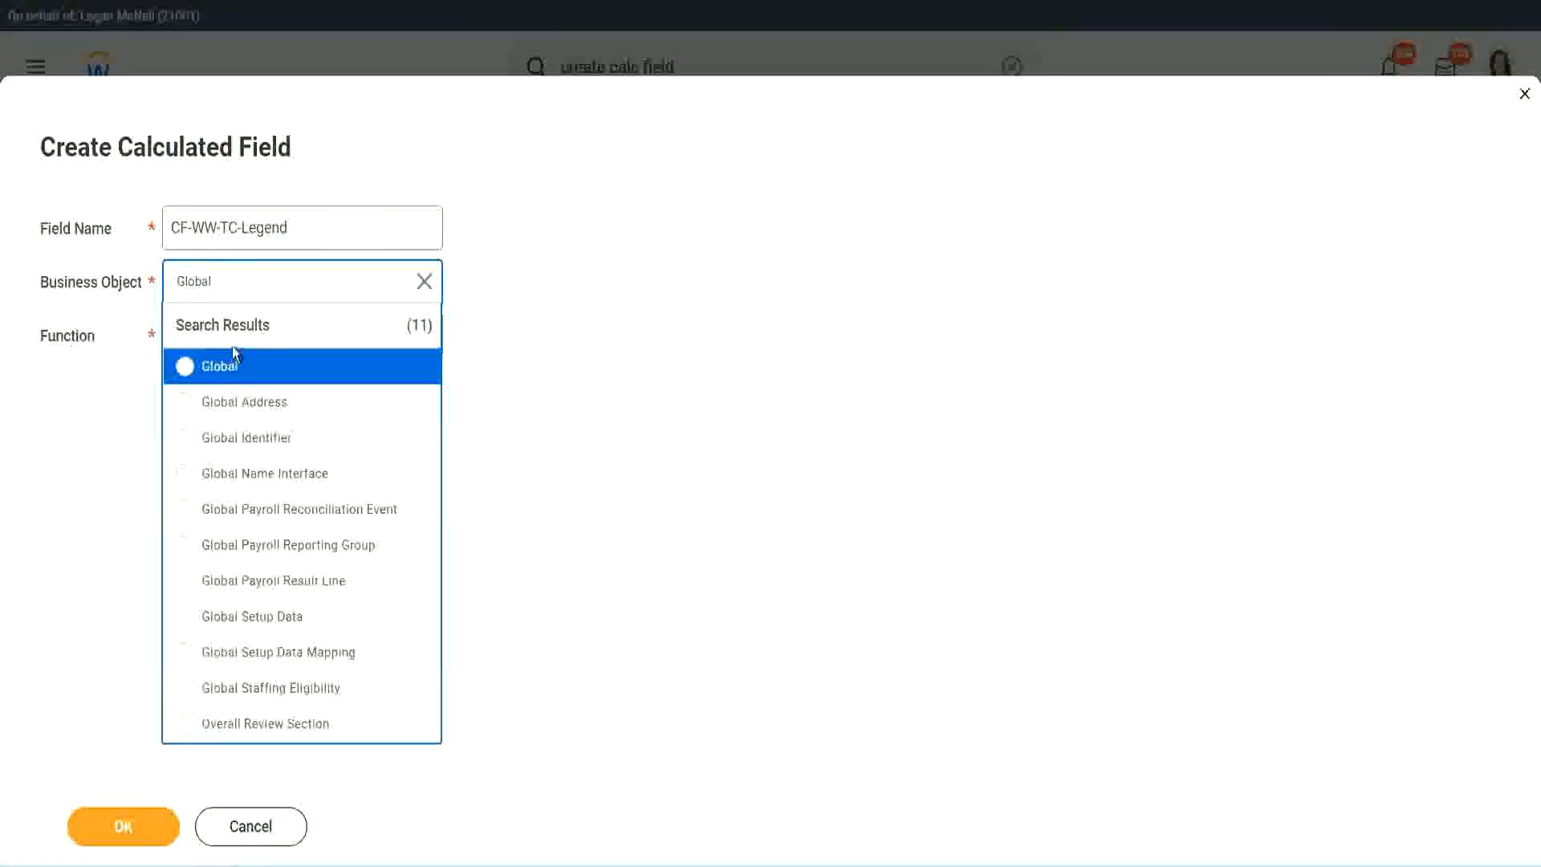
pyautogui.click(228, 366)
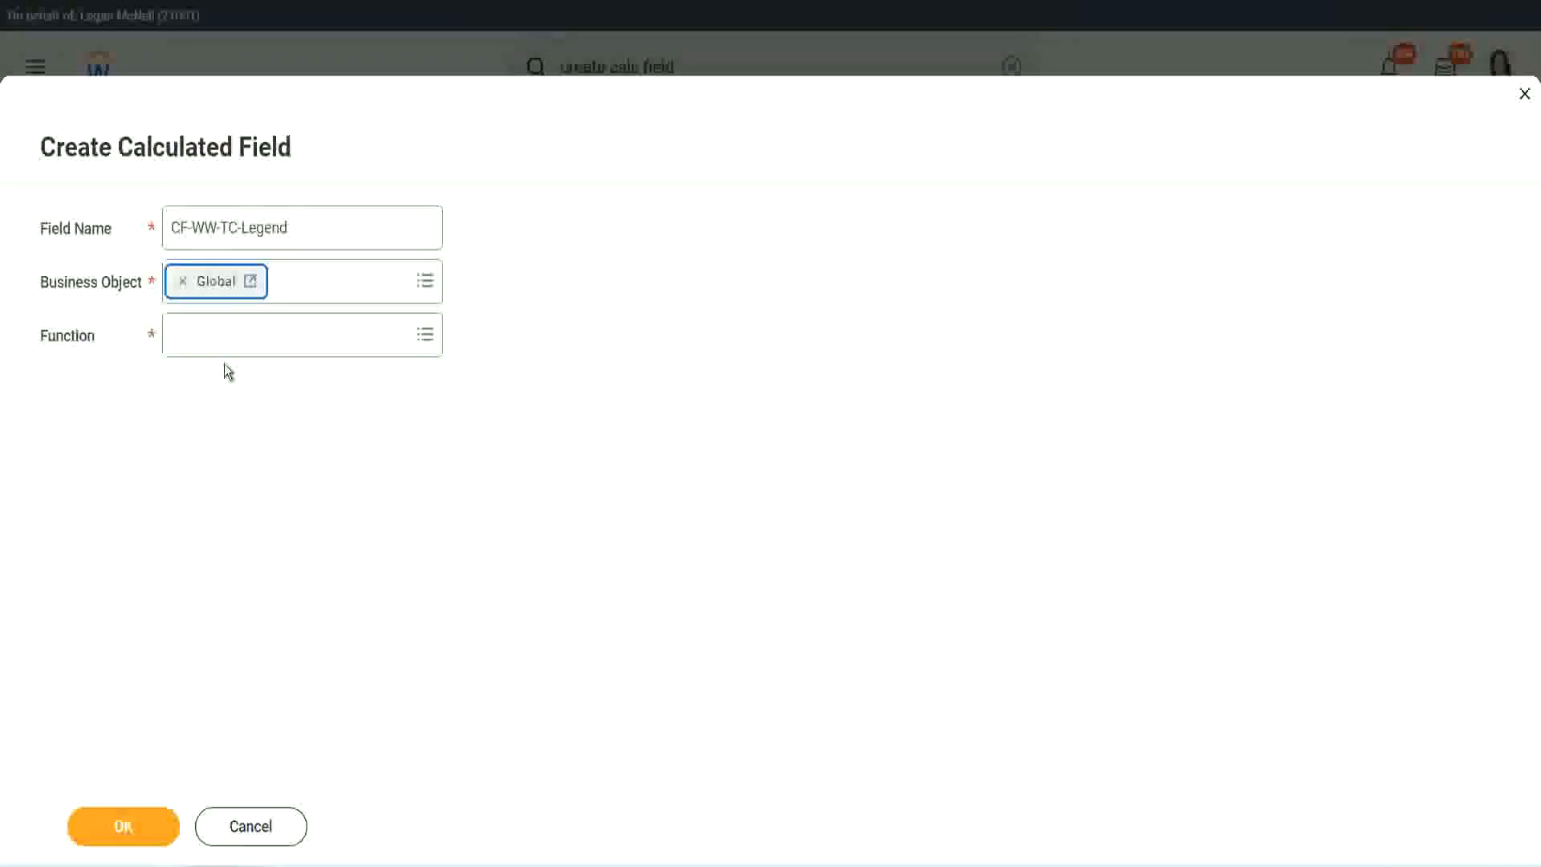
pyautogui.click(221, 333)
pyautogui.write('tc')
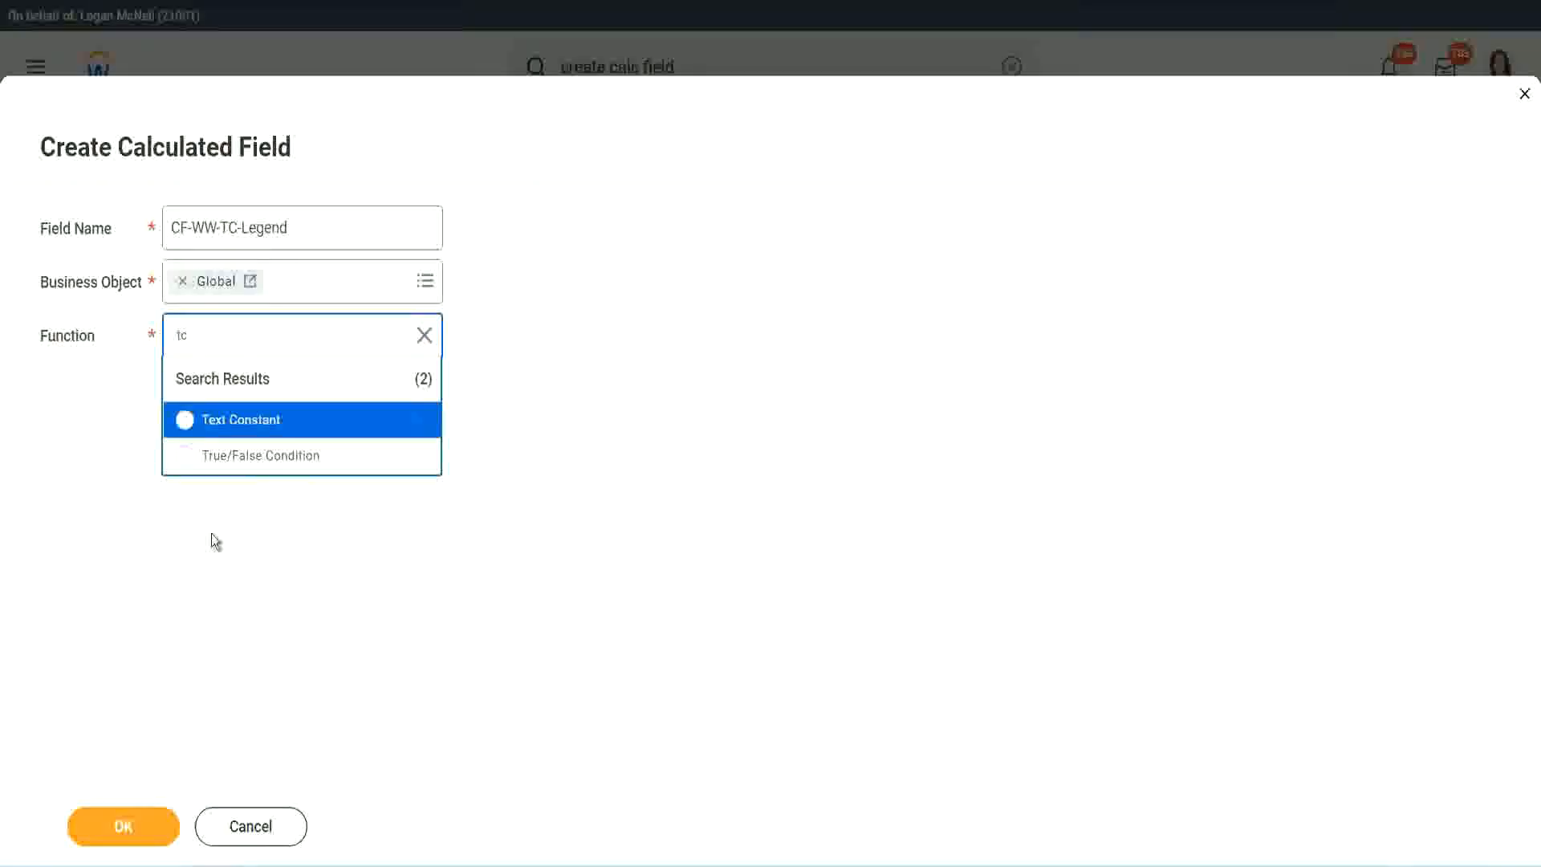
pyautogui.click(296, 422)
pyautogui.click(113, 831)
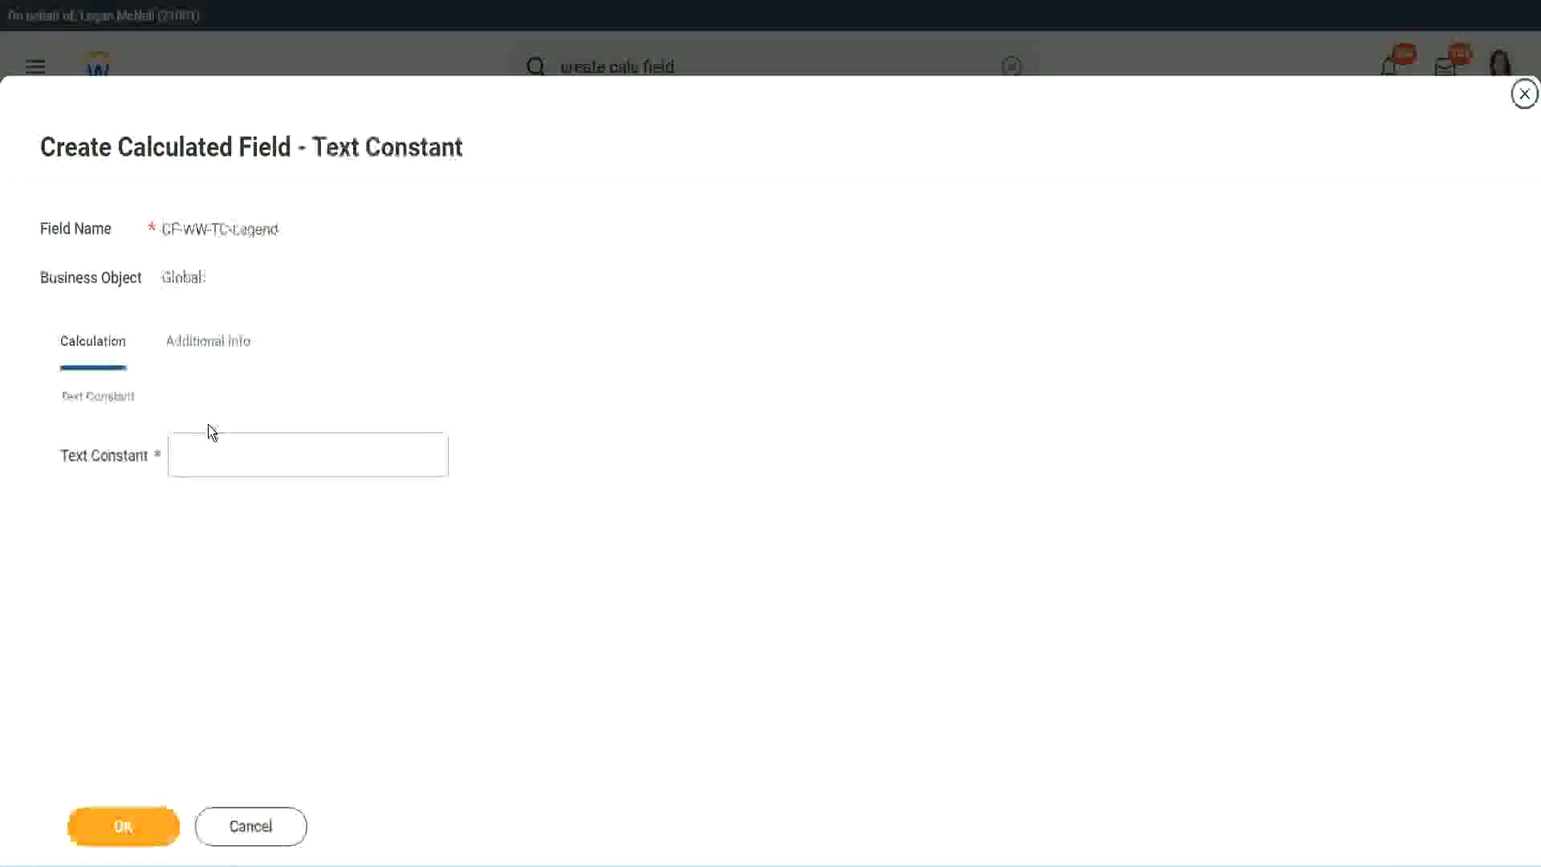
# - Enter Legend as the text constant and save the field as the fourth condition's return value
pyautogui.click(199, 457)
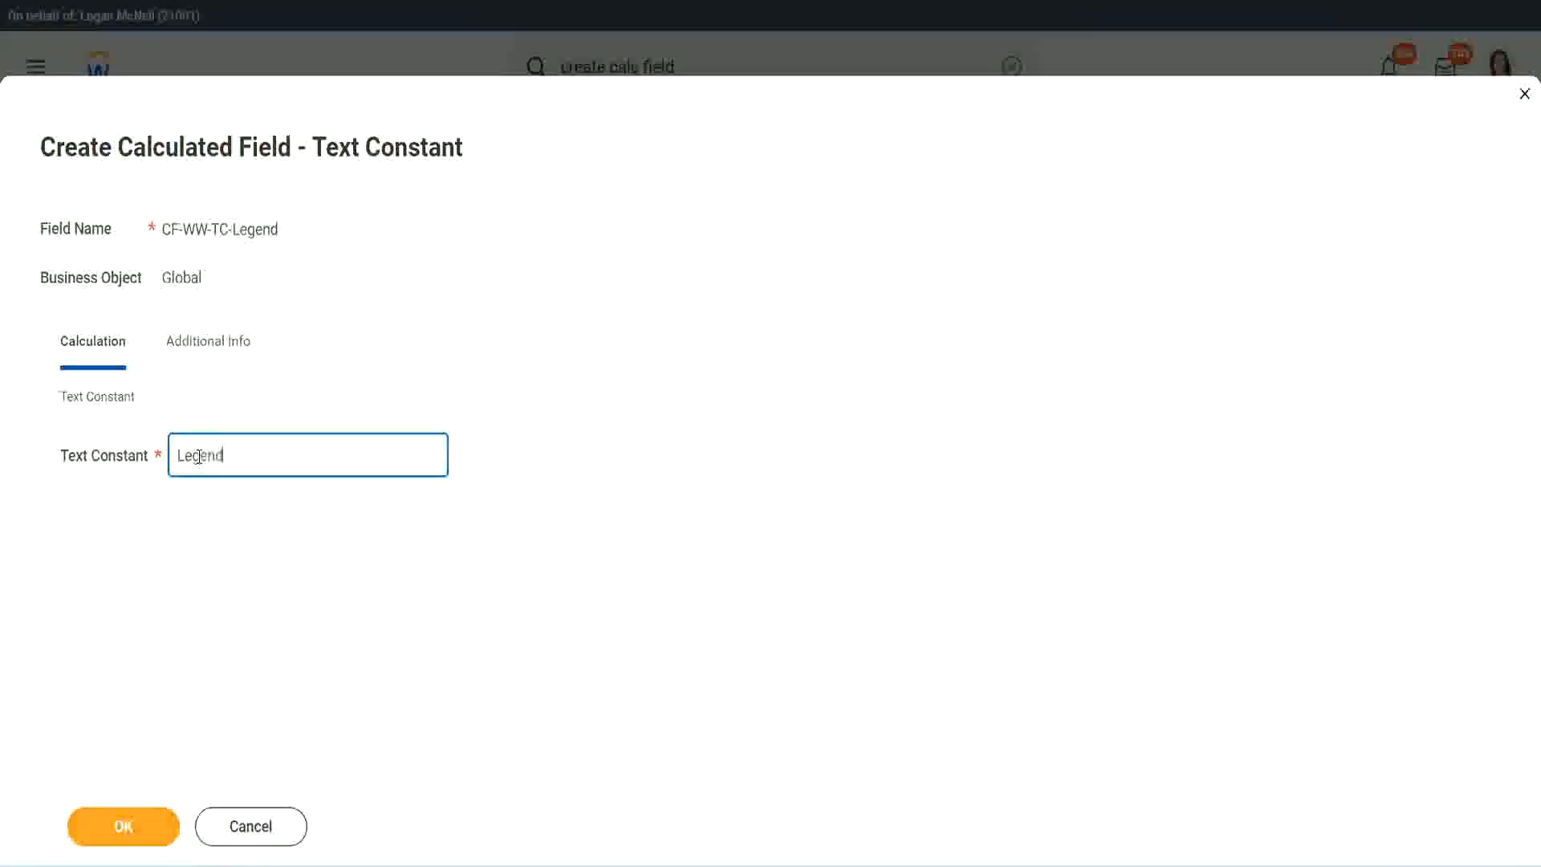
pyautogui.click(132, 829)
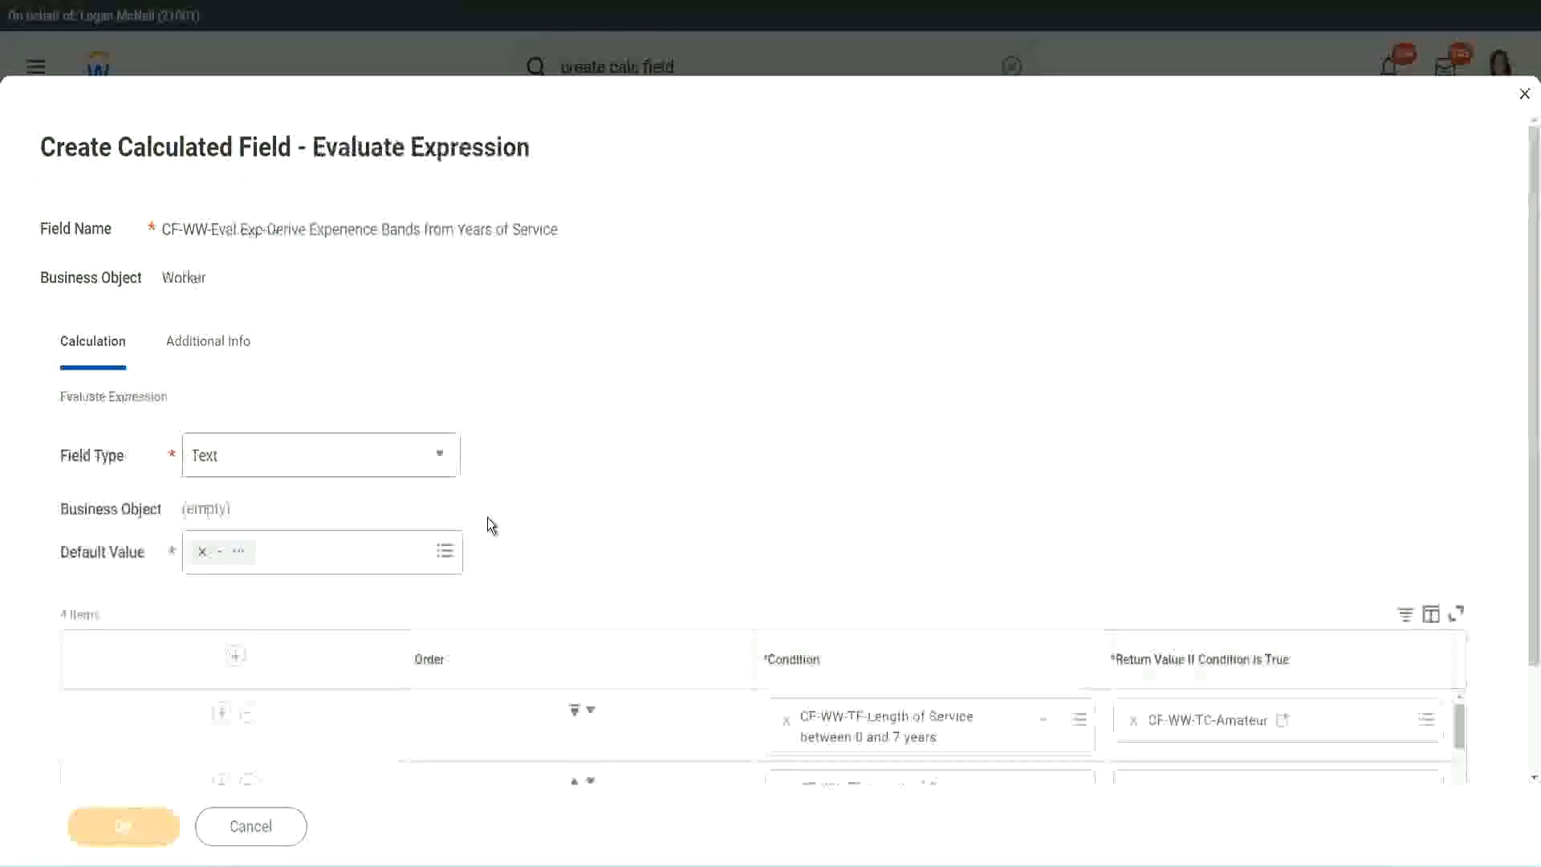
pyautogui.scroll(-3, 817, 432)
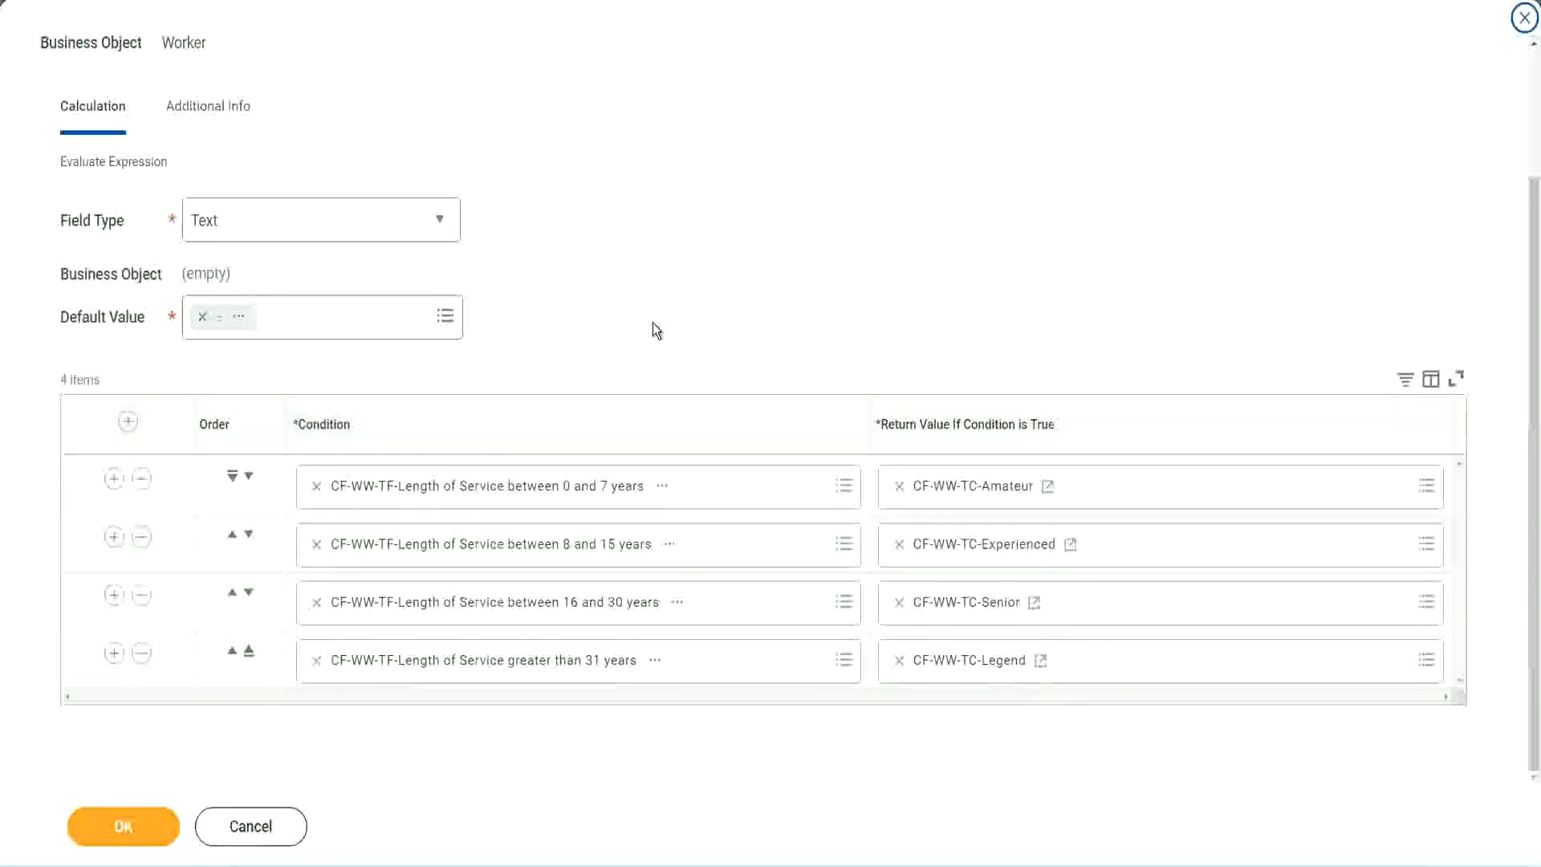
# - Review the conditions with their return values and save the Evaluate Expression calculated field
pyautogui.scroll(2, 652, 323)
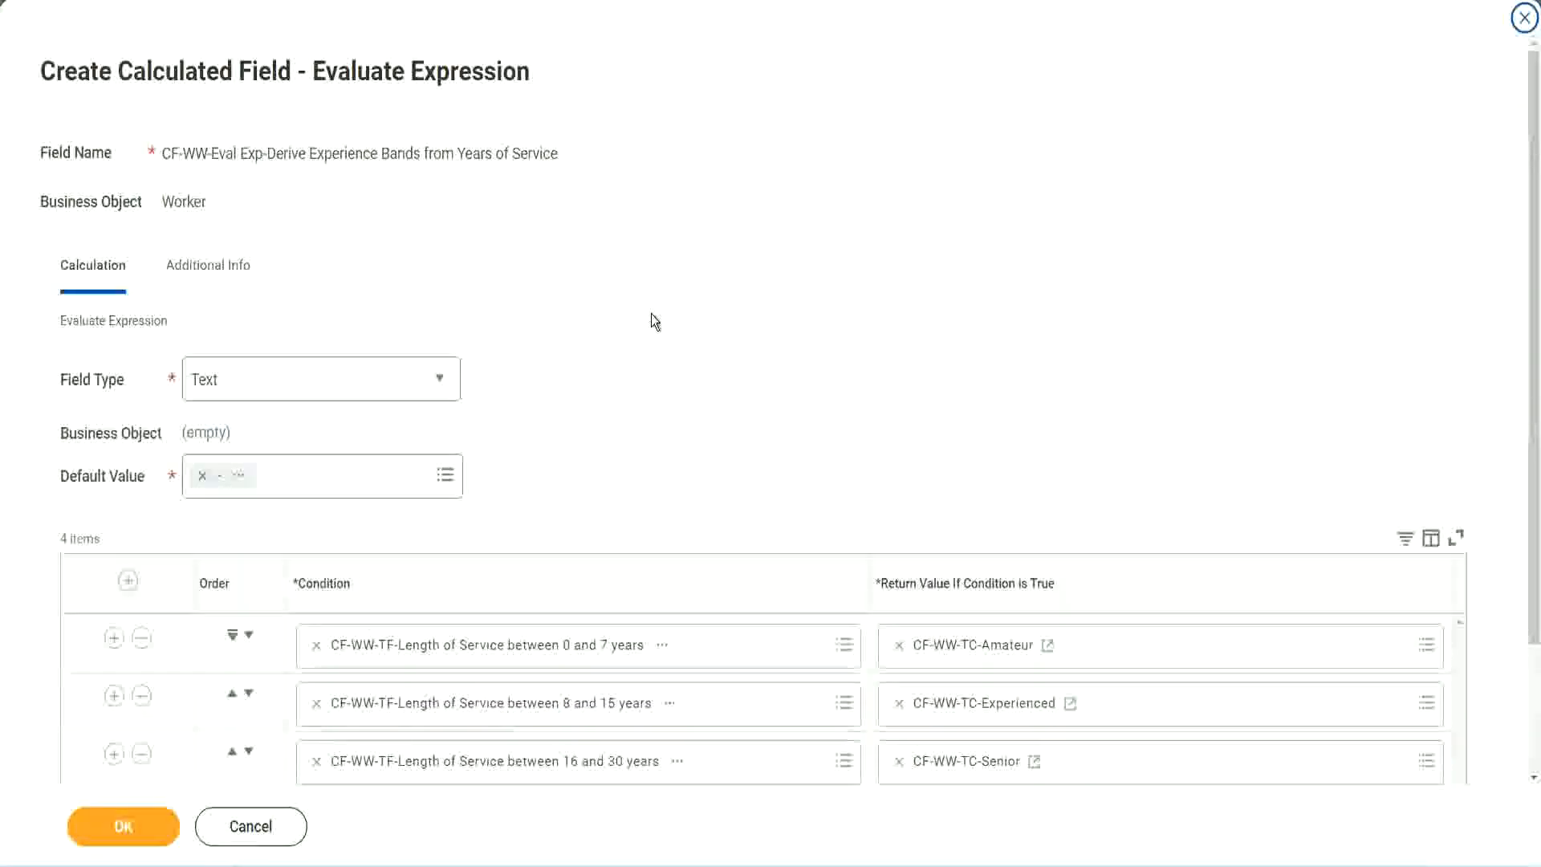
pyautogui.scroll(-2, 651, 315)
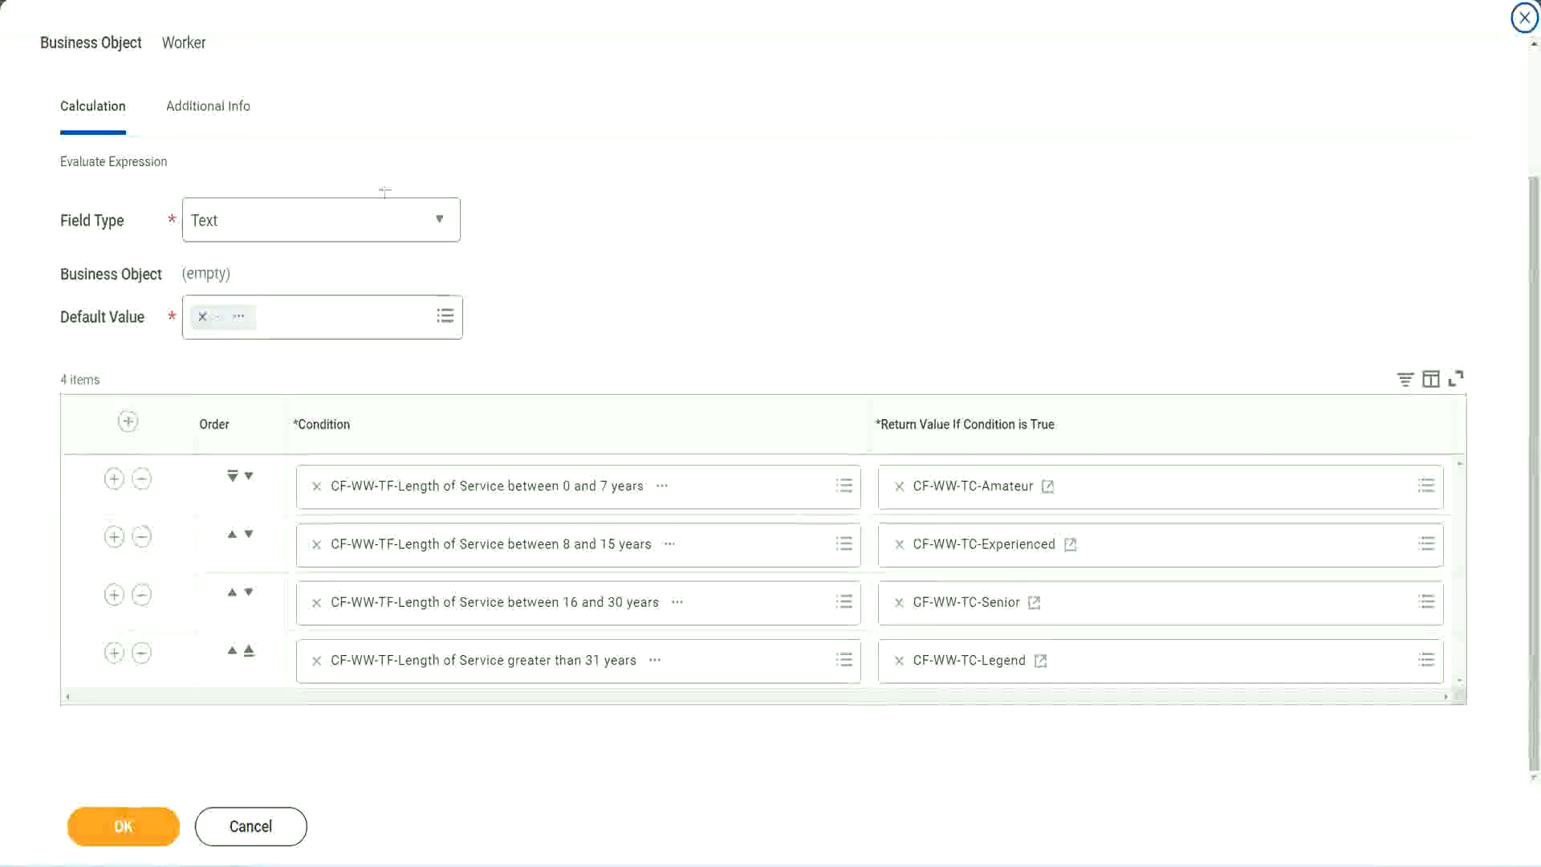
pyautogui.moveTo(986, 226); pyautogui.dragTo(1000, 387)
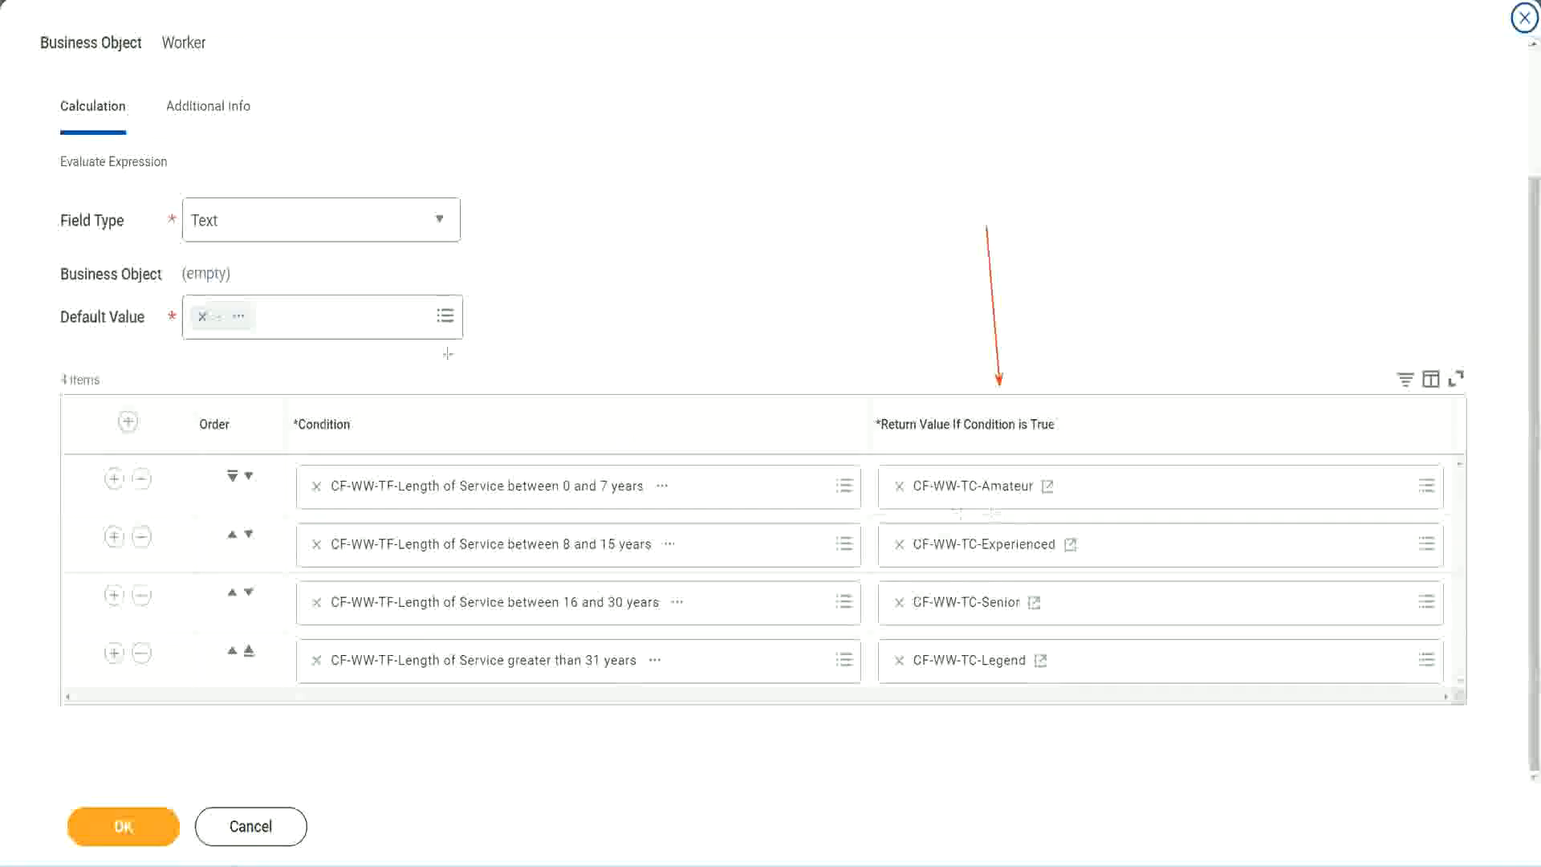
pyautogui.moveTo(191, 138); pyautogui.dragTo(196, 193)
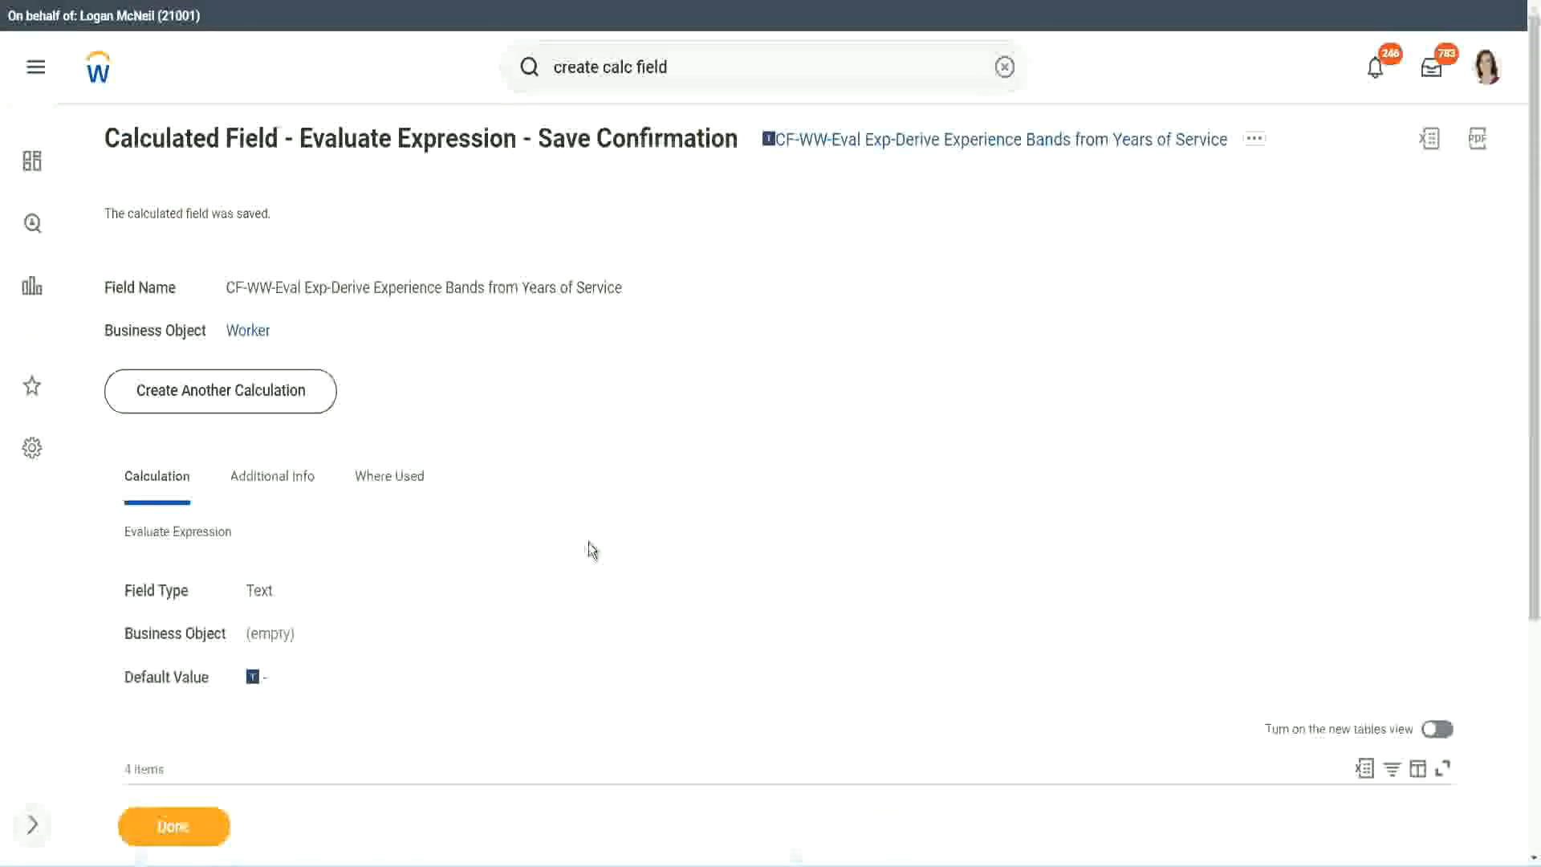
# - Check the saved calculated field's definition and copy its name from the save confirmation
pyautogui.scroll(-4, 589, 543)
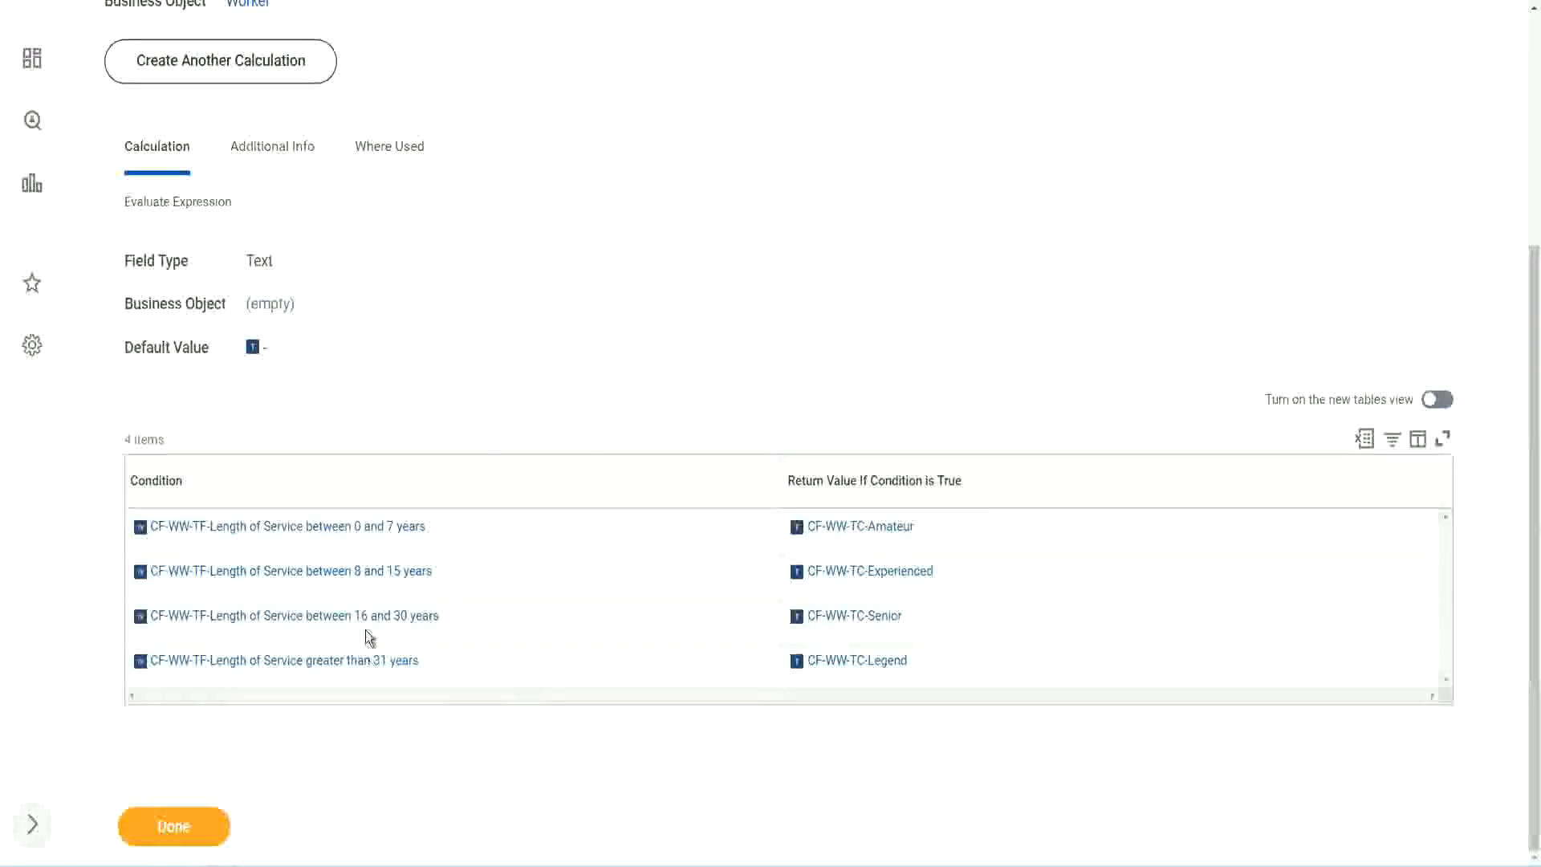
pyautogui.scroll(4, 744, 256)
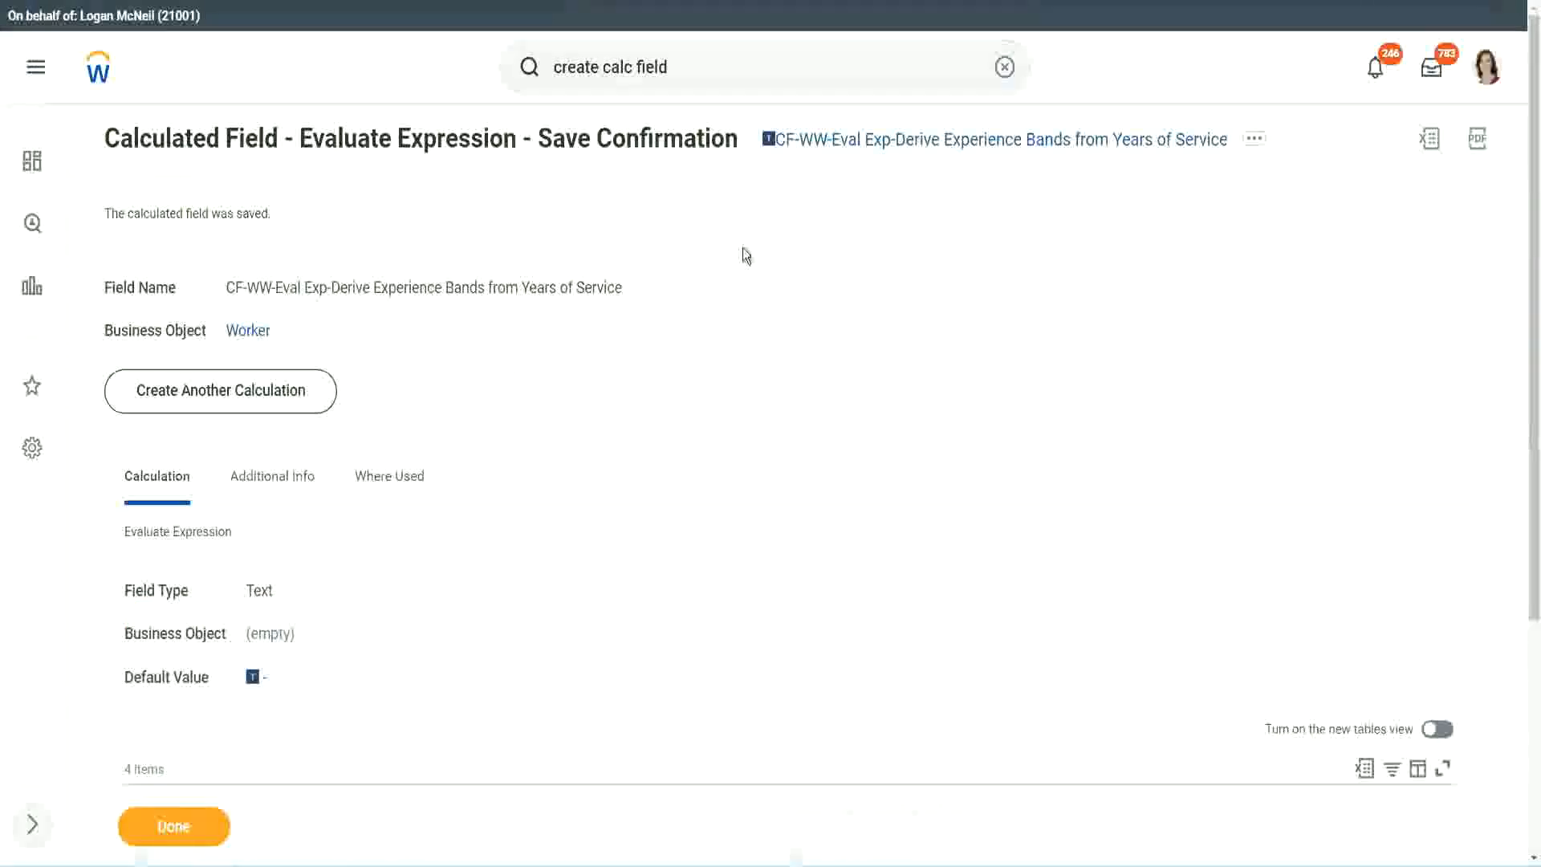
pyautogui.rightClick(904, 149)
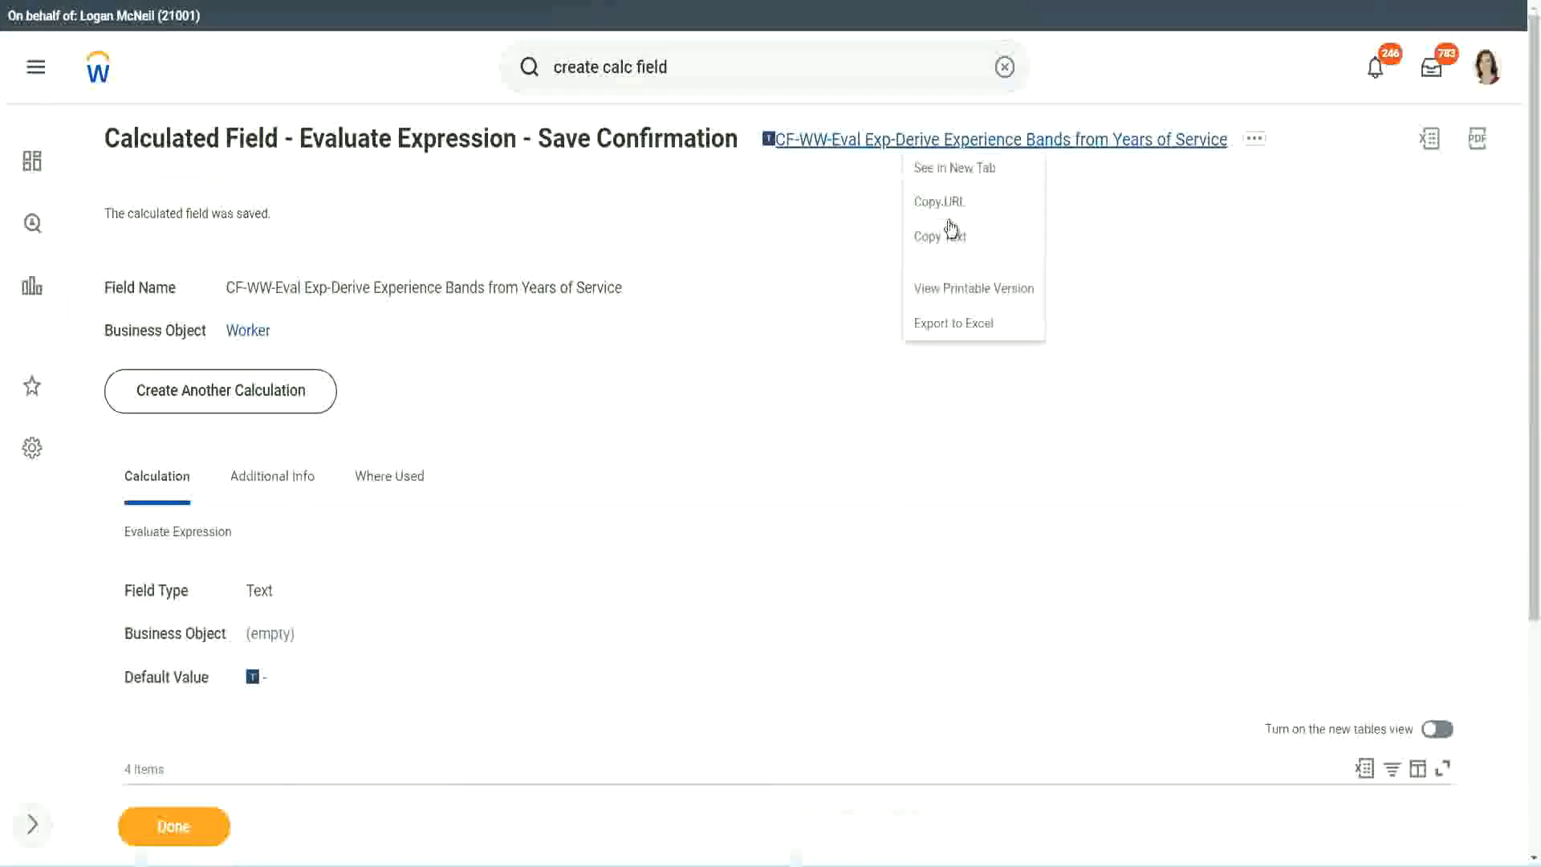
pyautogui.click(947, 239)
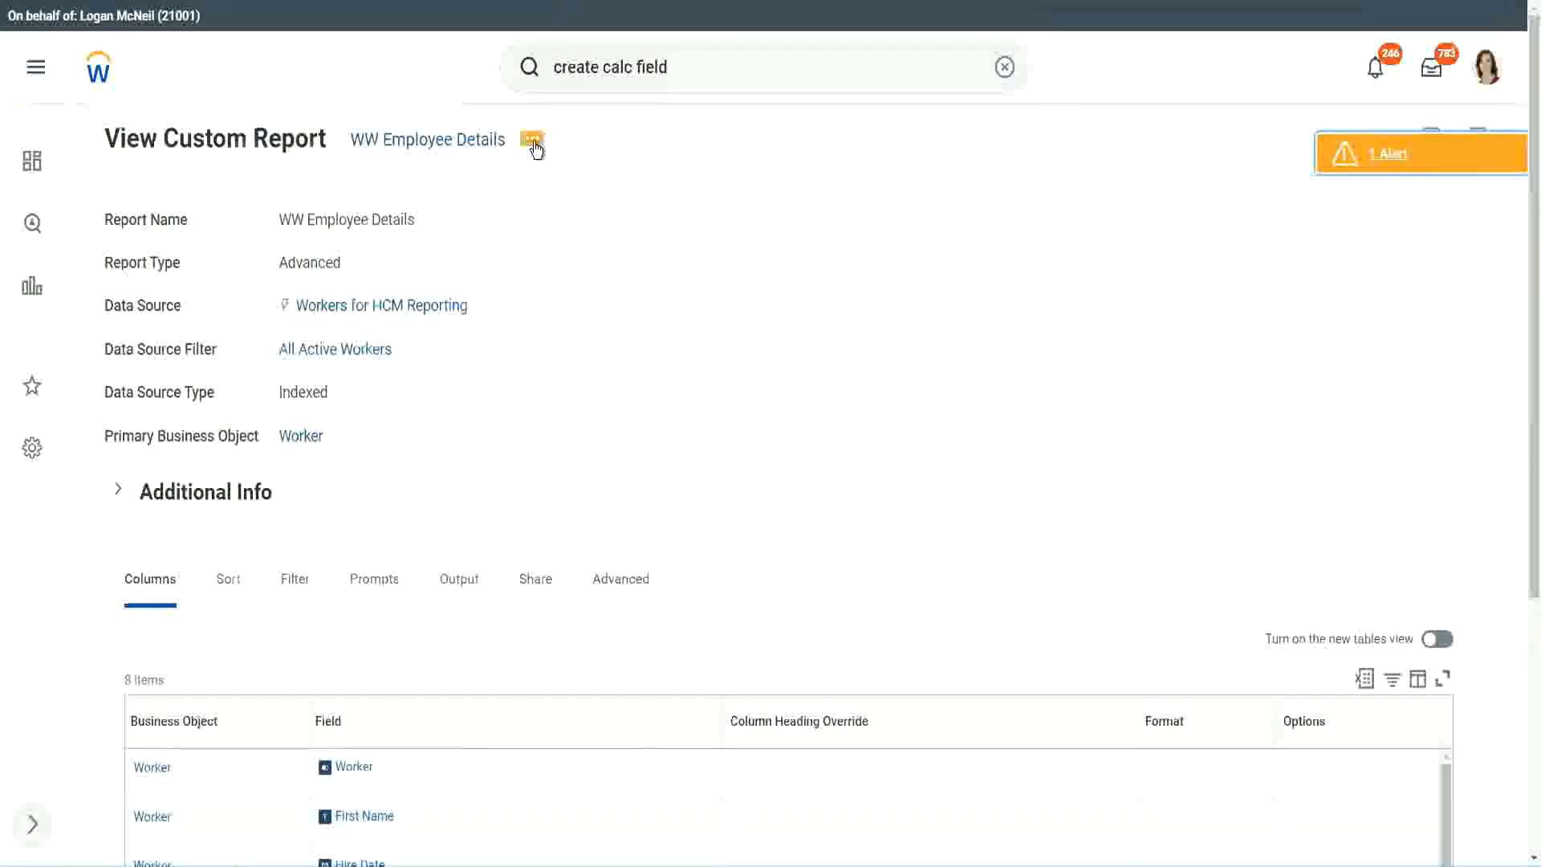
# - Open the WW Employee Details custom report for editing
pyautogui.click(533, 142)
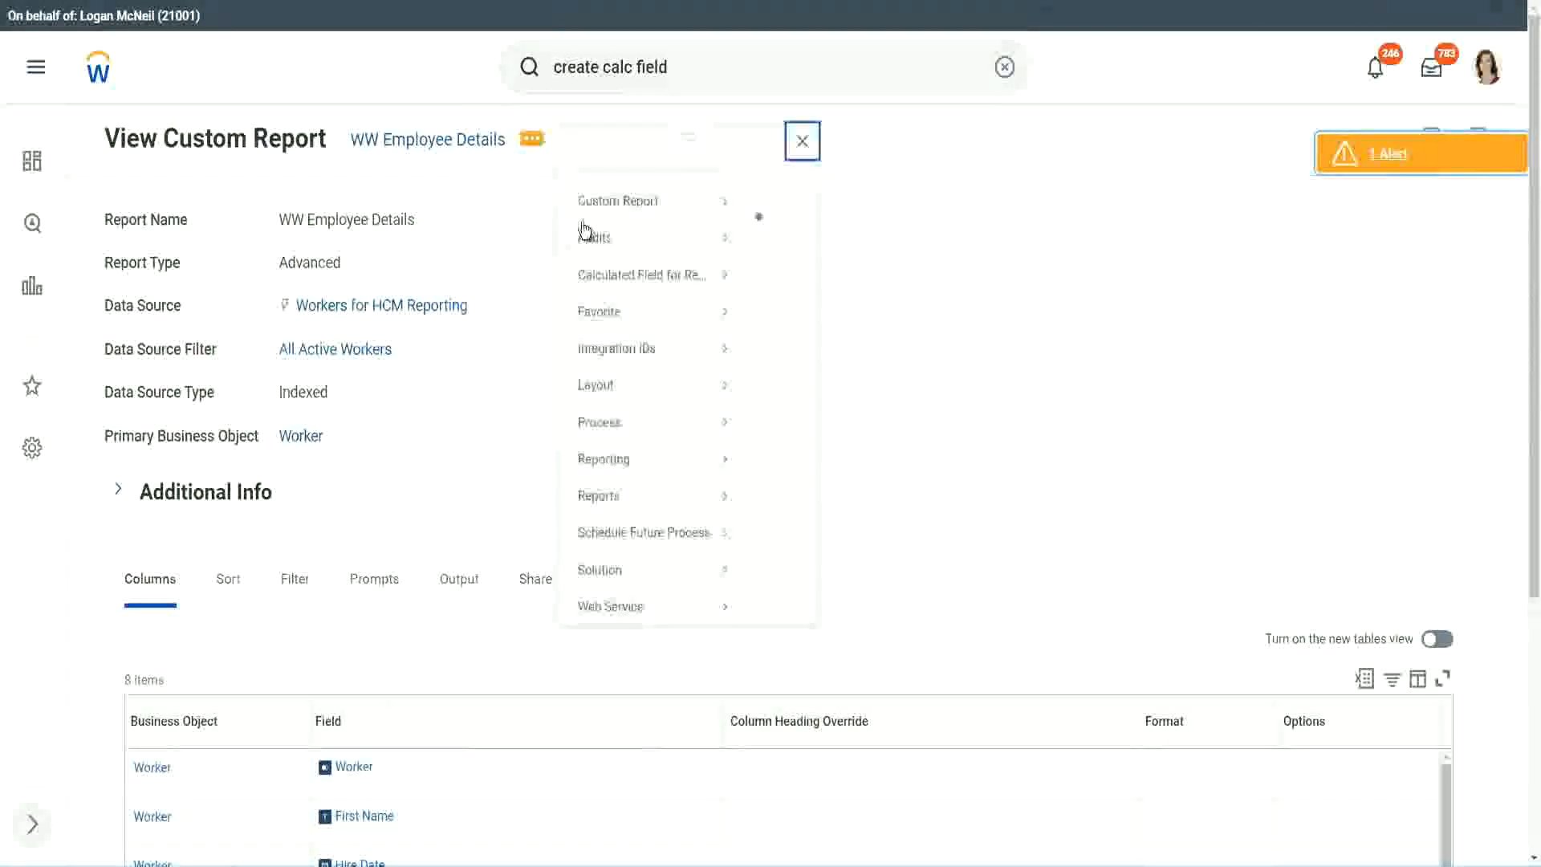
pyautogui.moveTo(629, 229)
pyautogui.click(784, 232)
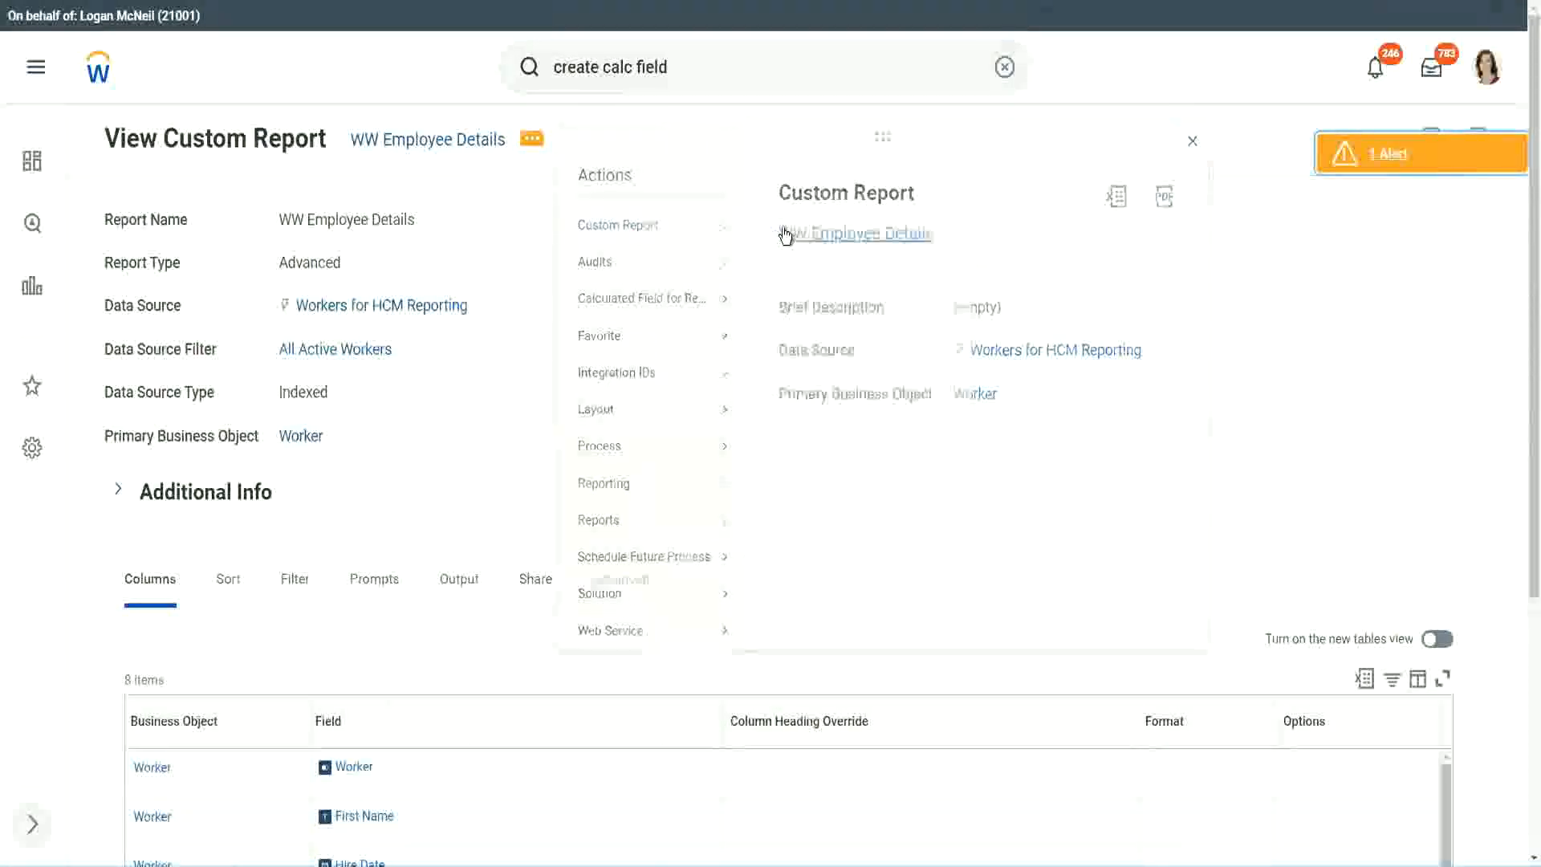
# - Add a Worker column row at the end of the report's columns and remove the CF-WW-Substring Text-Years from Length of Service column
pyautogui.scroll(-5, 562, 351)
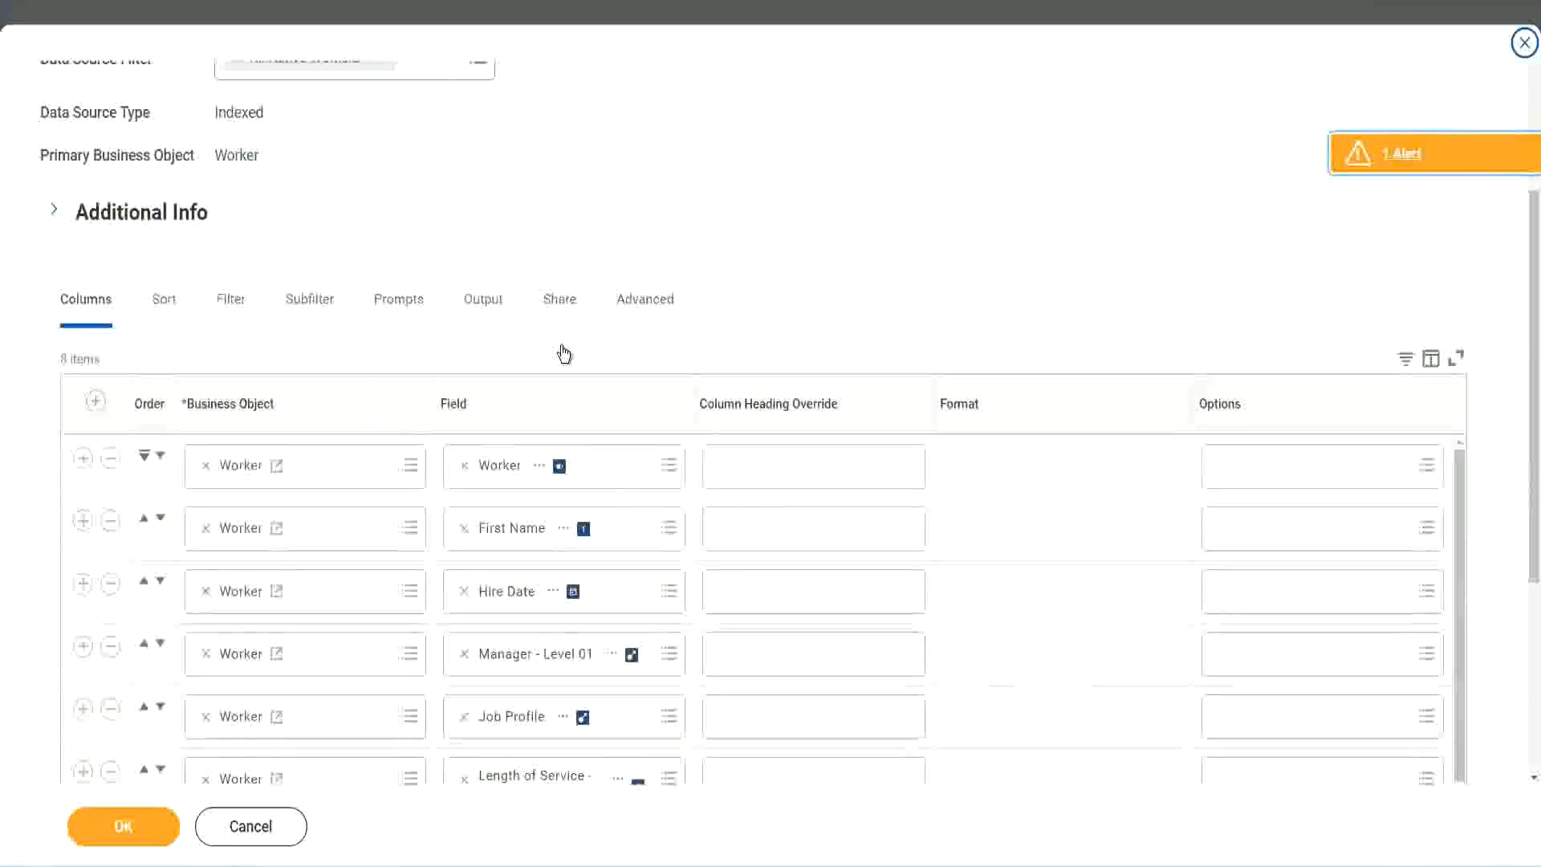
pyautogui.scroll(-2, 562, 351)
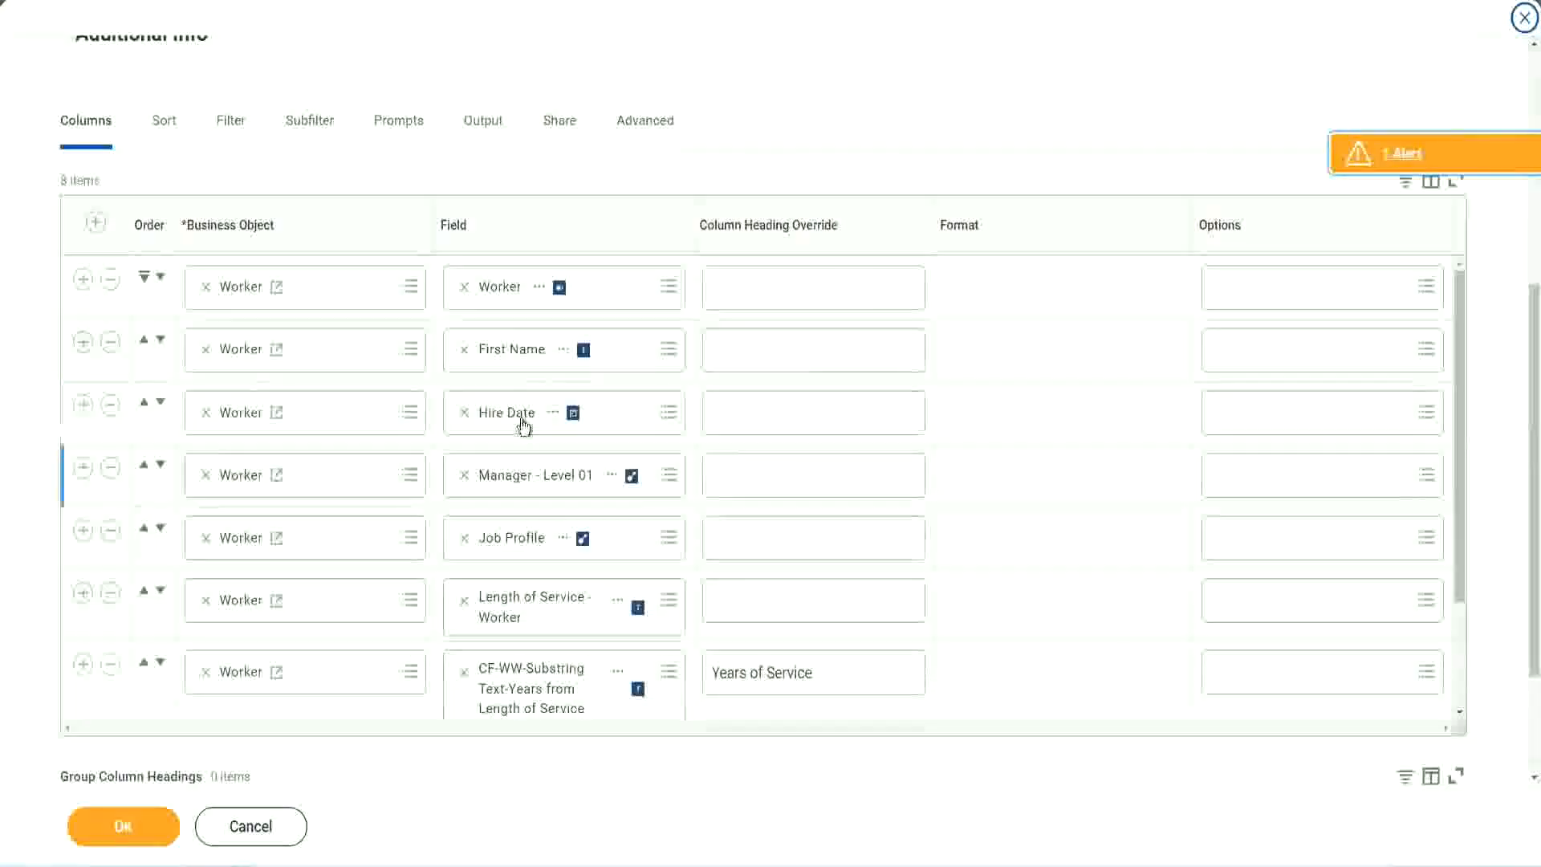
pyautogui.click(83, 666)
pyautogui.scroll(-1, 530, 467)
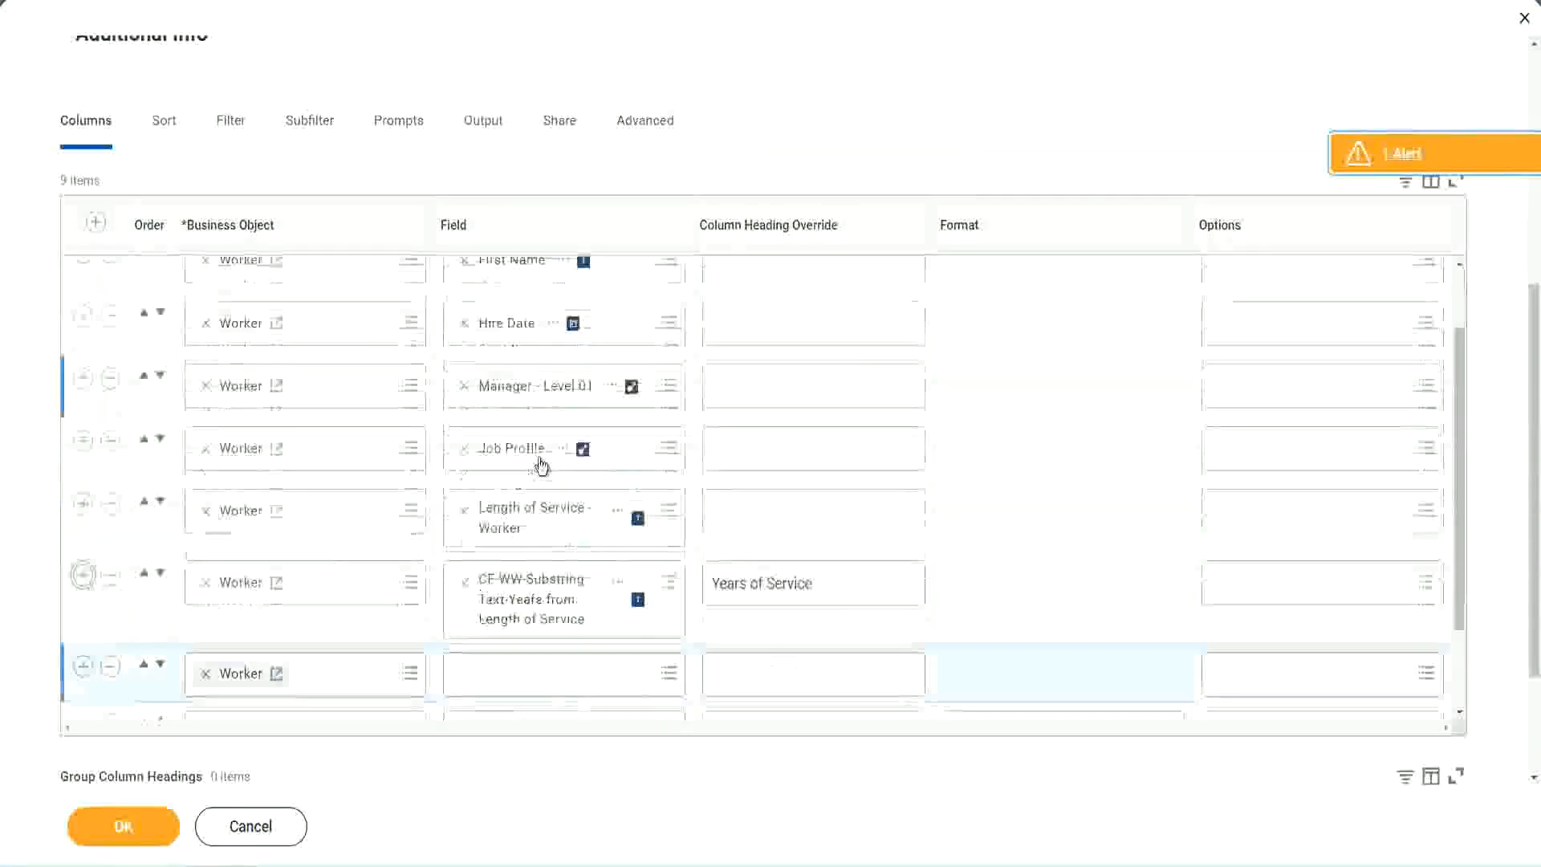
pyautogui.scroll(-4, 562, 482)
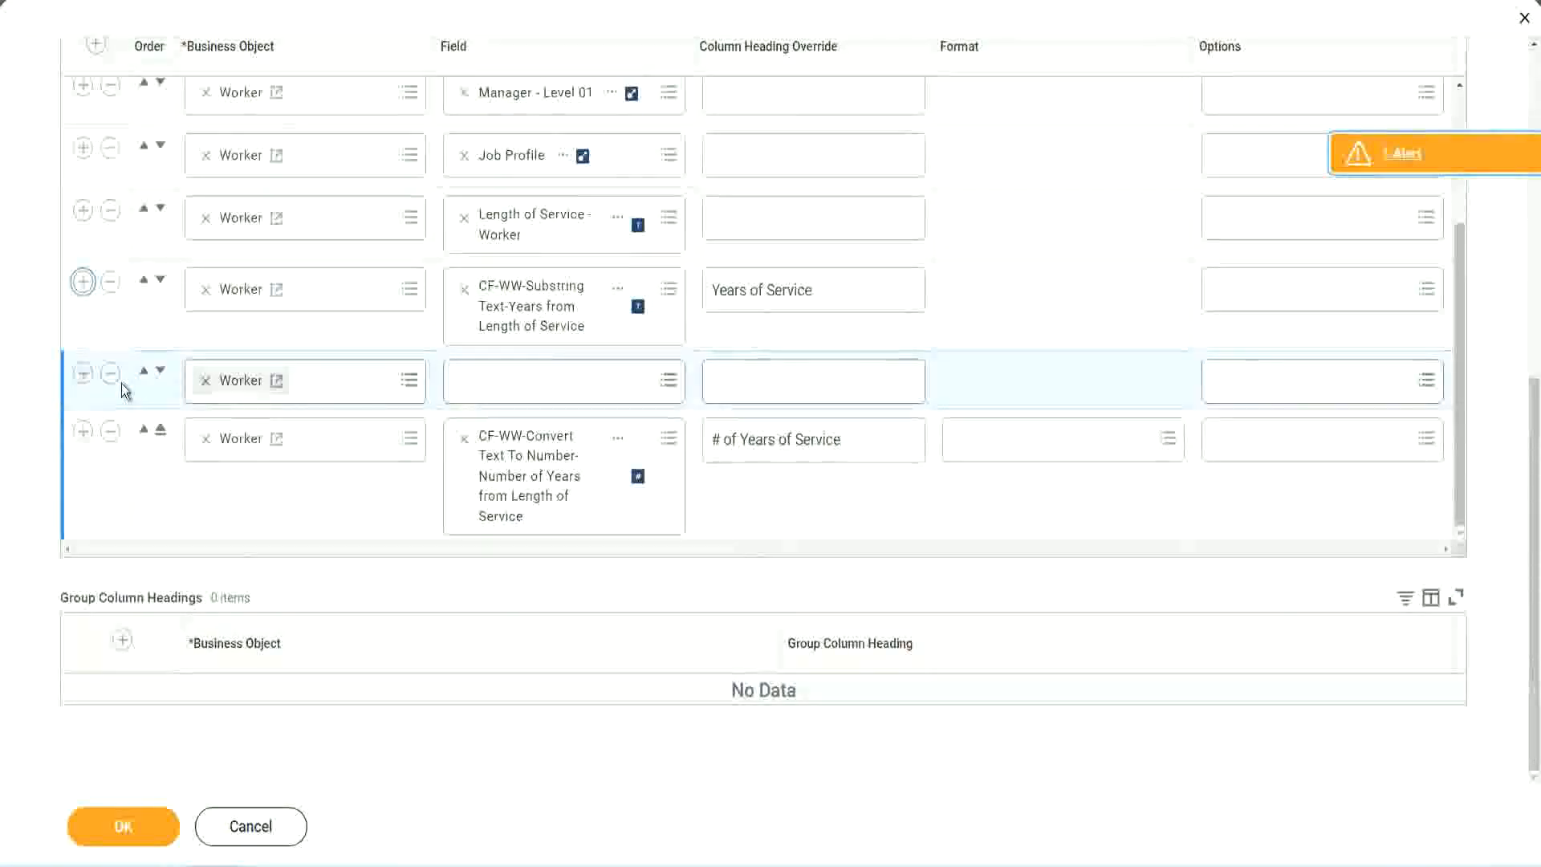
pyautogui.click(161, 370)
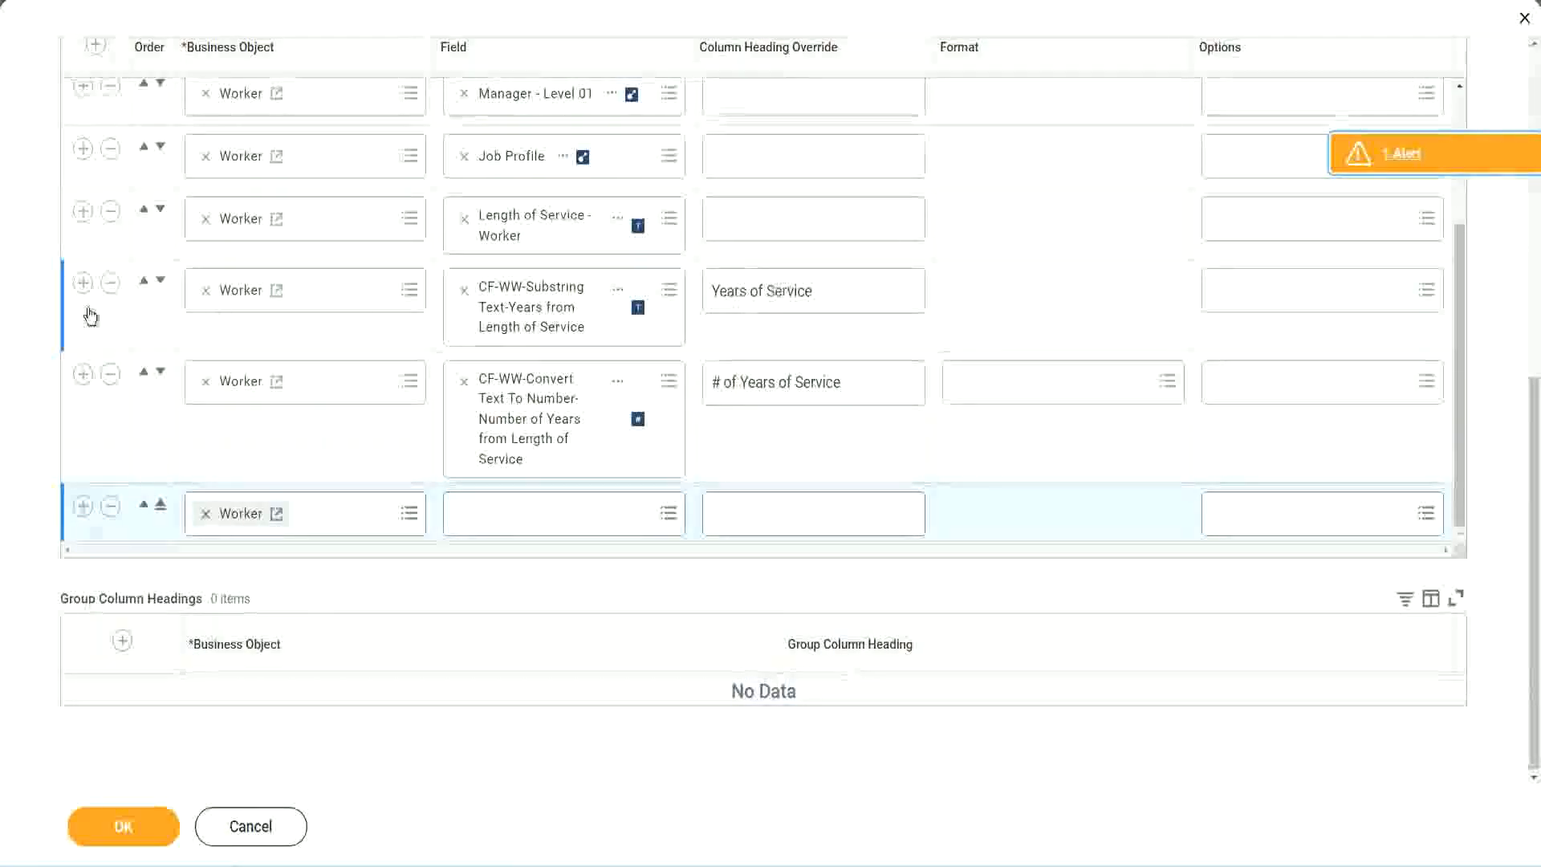
pyautogui.click(113, 285)
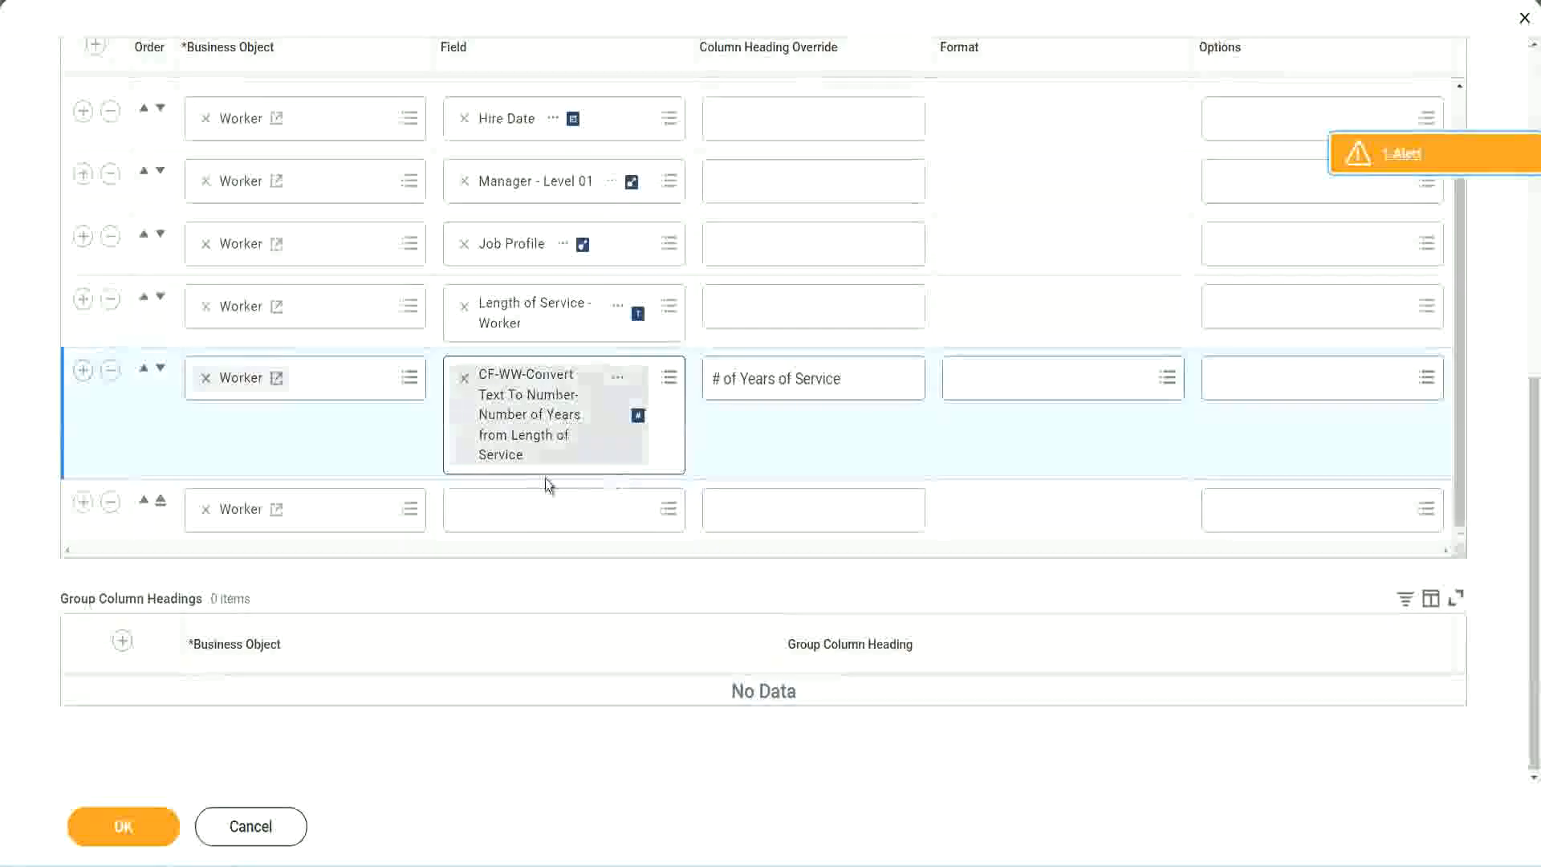
# - Set the new Worker row's field to CF-WW-Eval Exp-Derive Experience Bands from Years of Service, override its heading with Experience Bands, and save the report
pyautogui.click(504, 514)
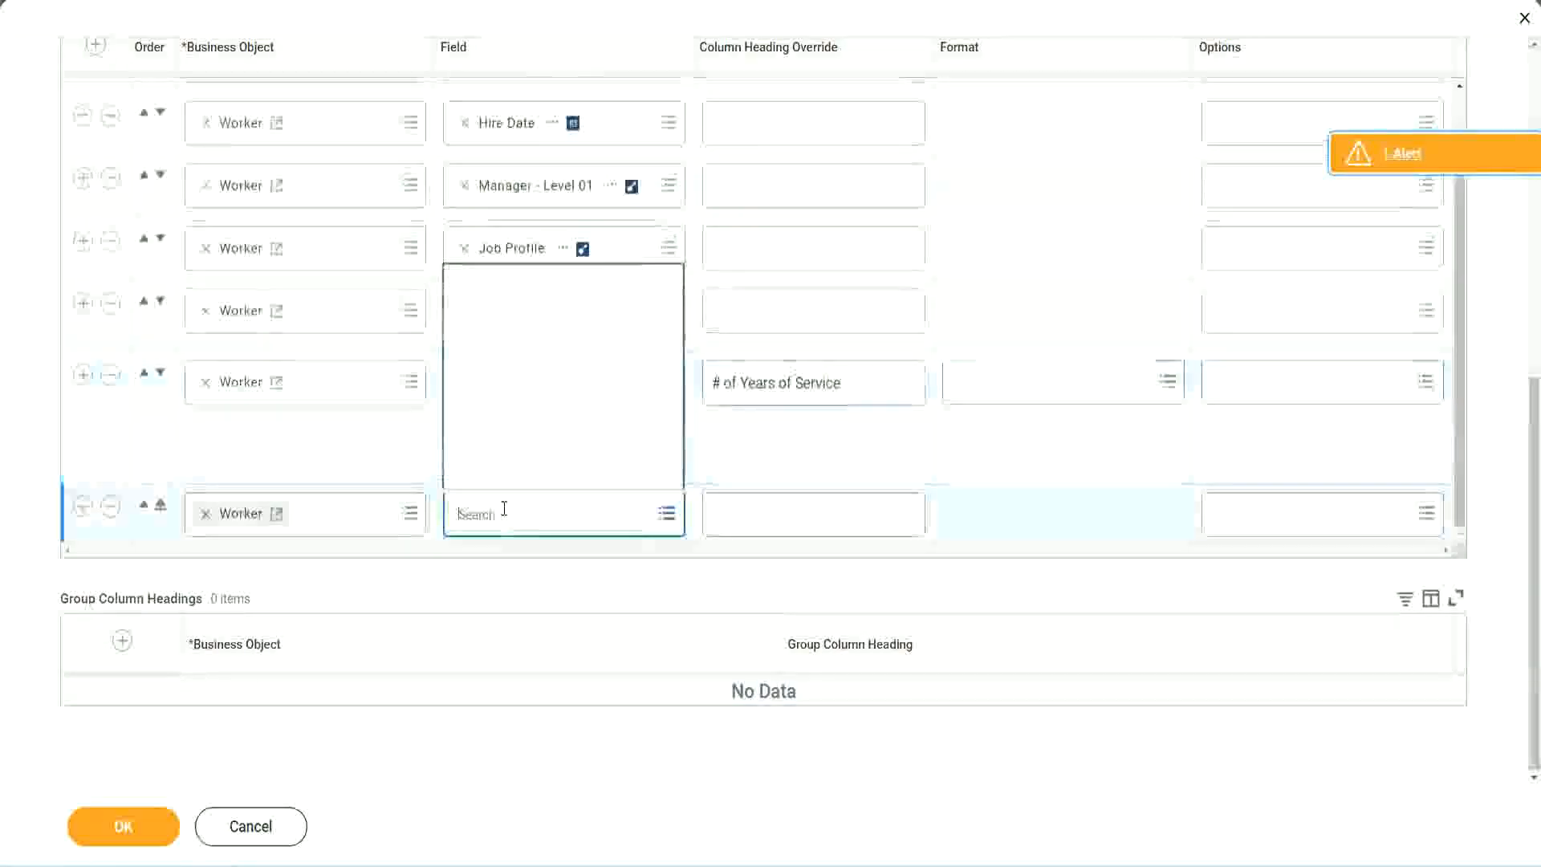
pyautogui.hotkey('ctrl', 'v')
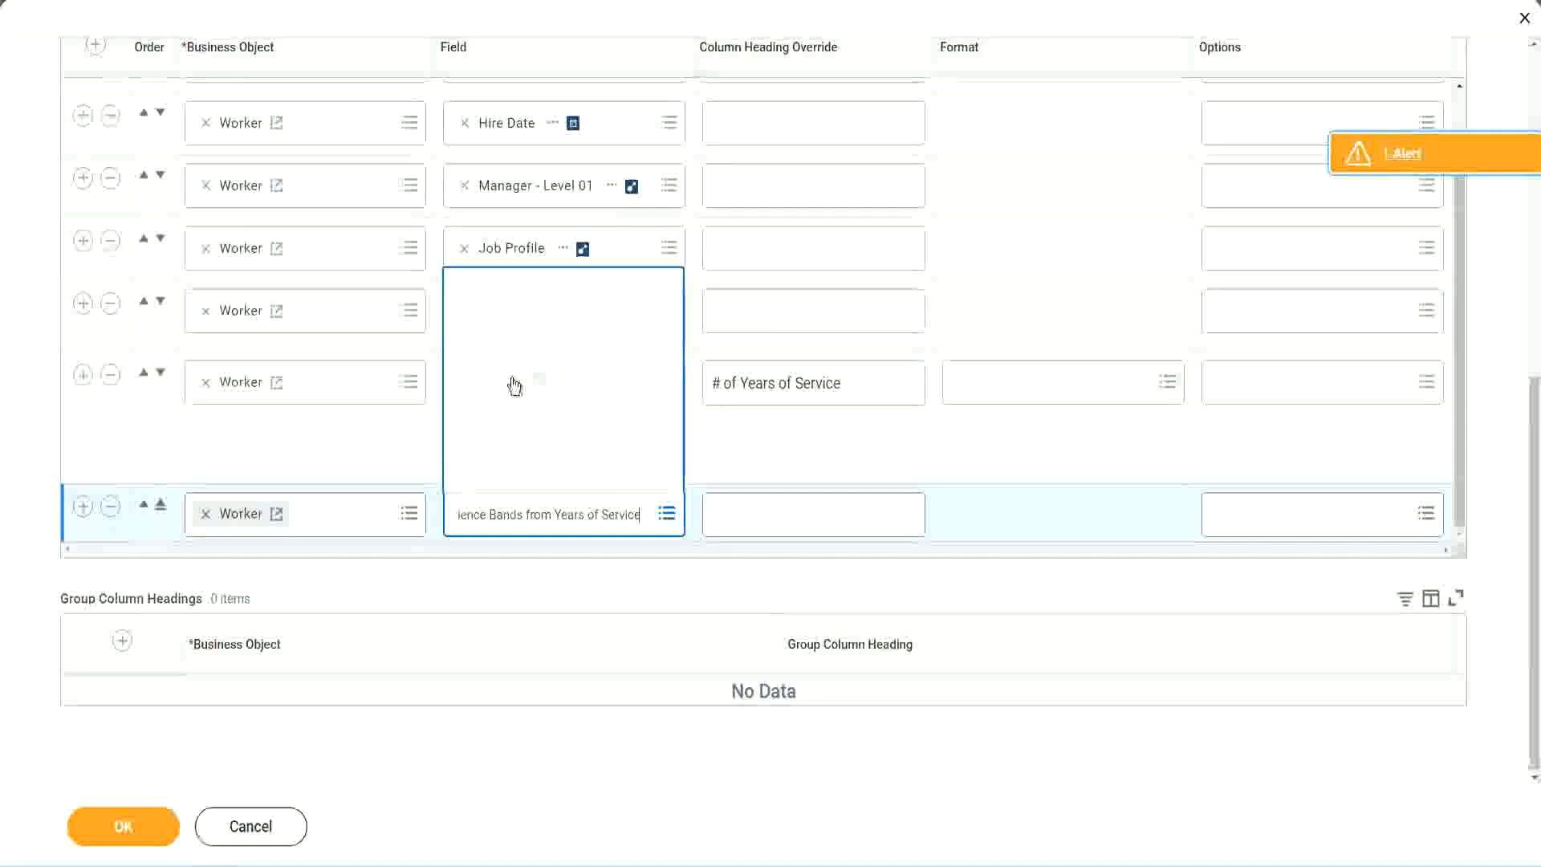
pyautogui.click(785, 461)
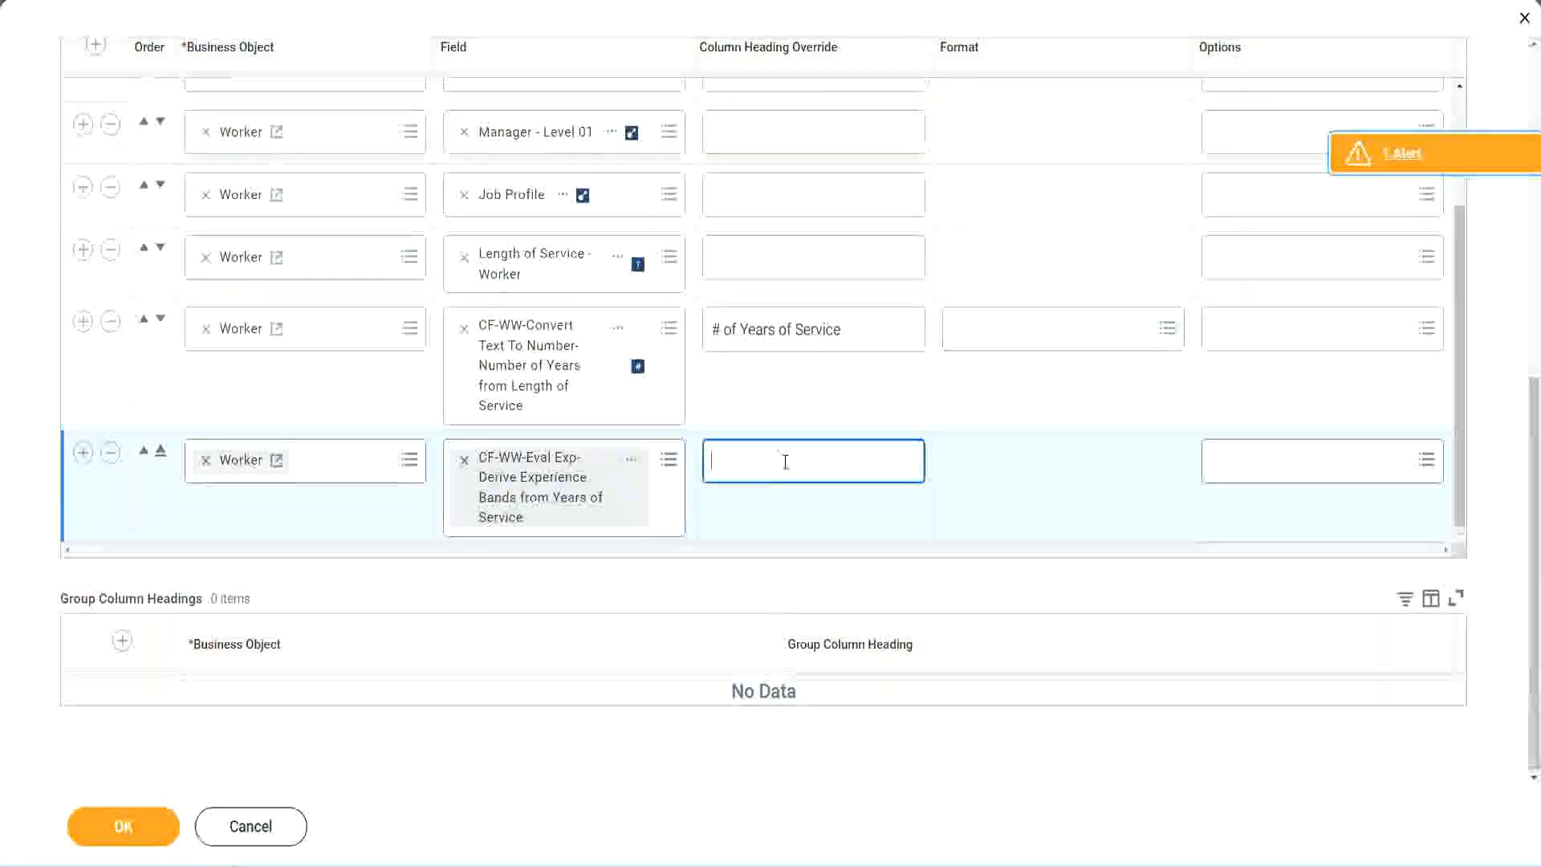
pyautogui.write('Ex')
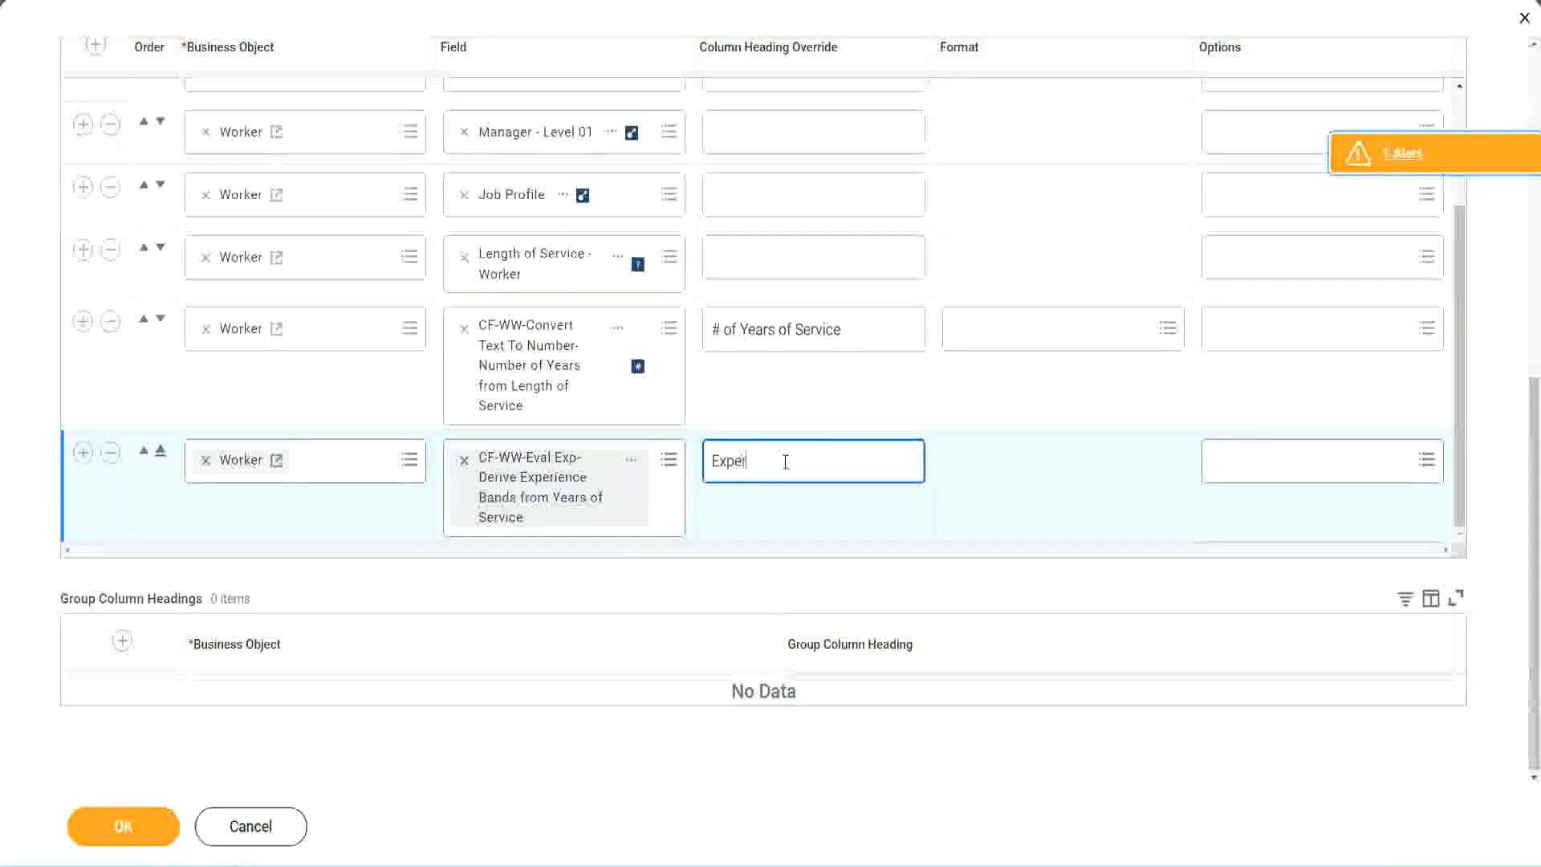
pyautogui.write('perience B')
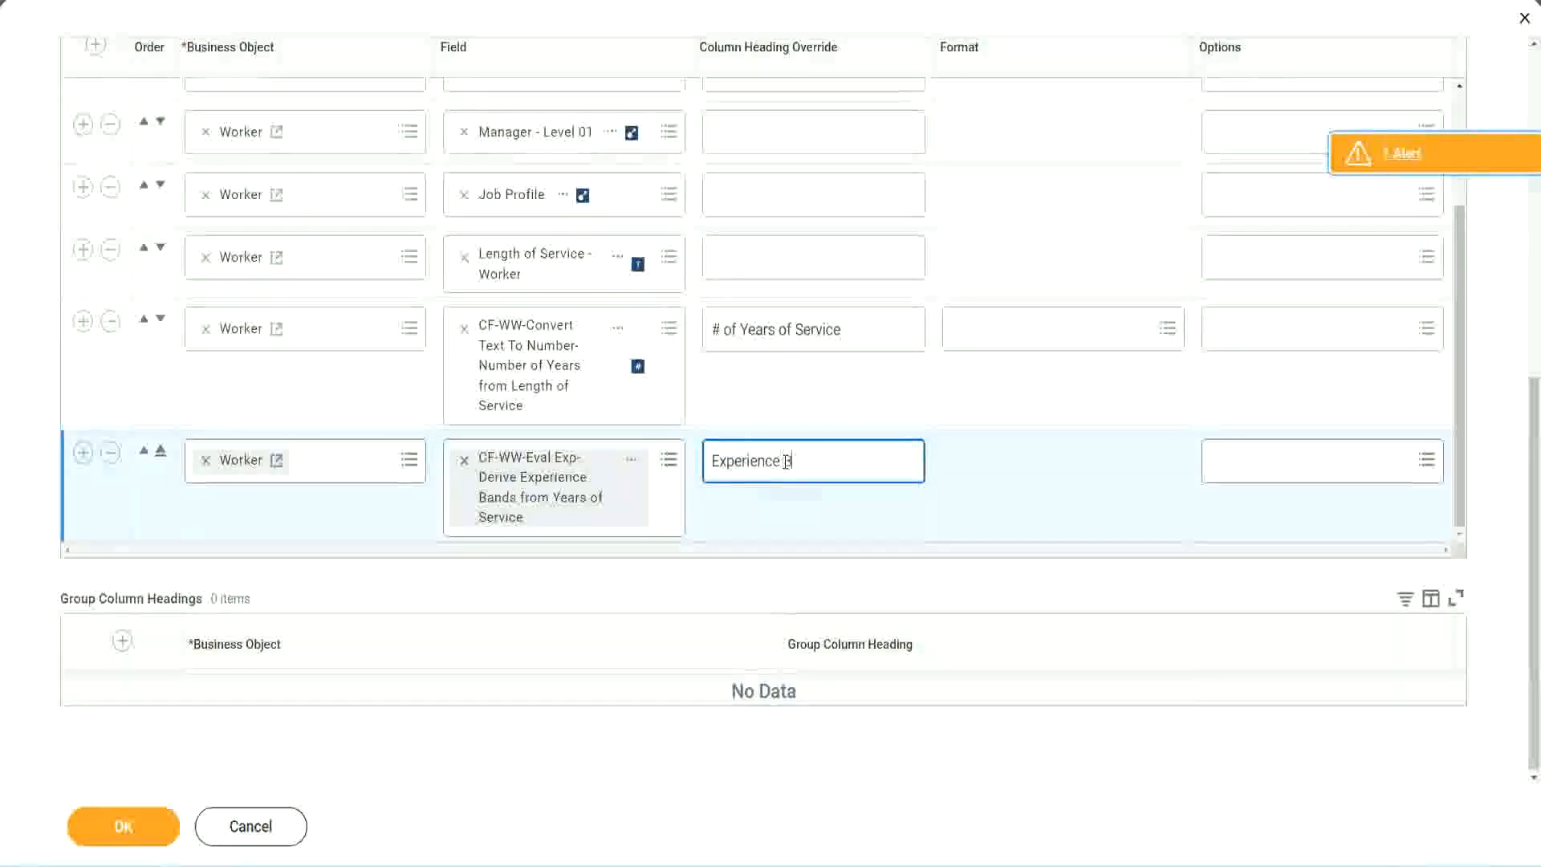
pyautogui.write('ands')
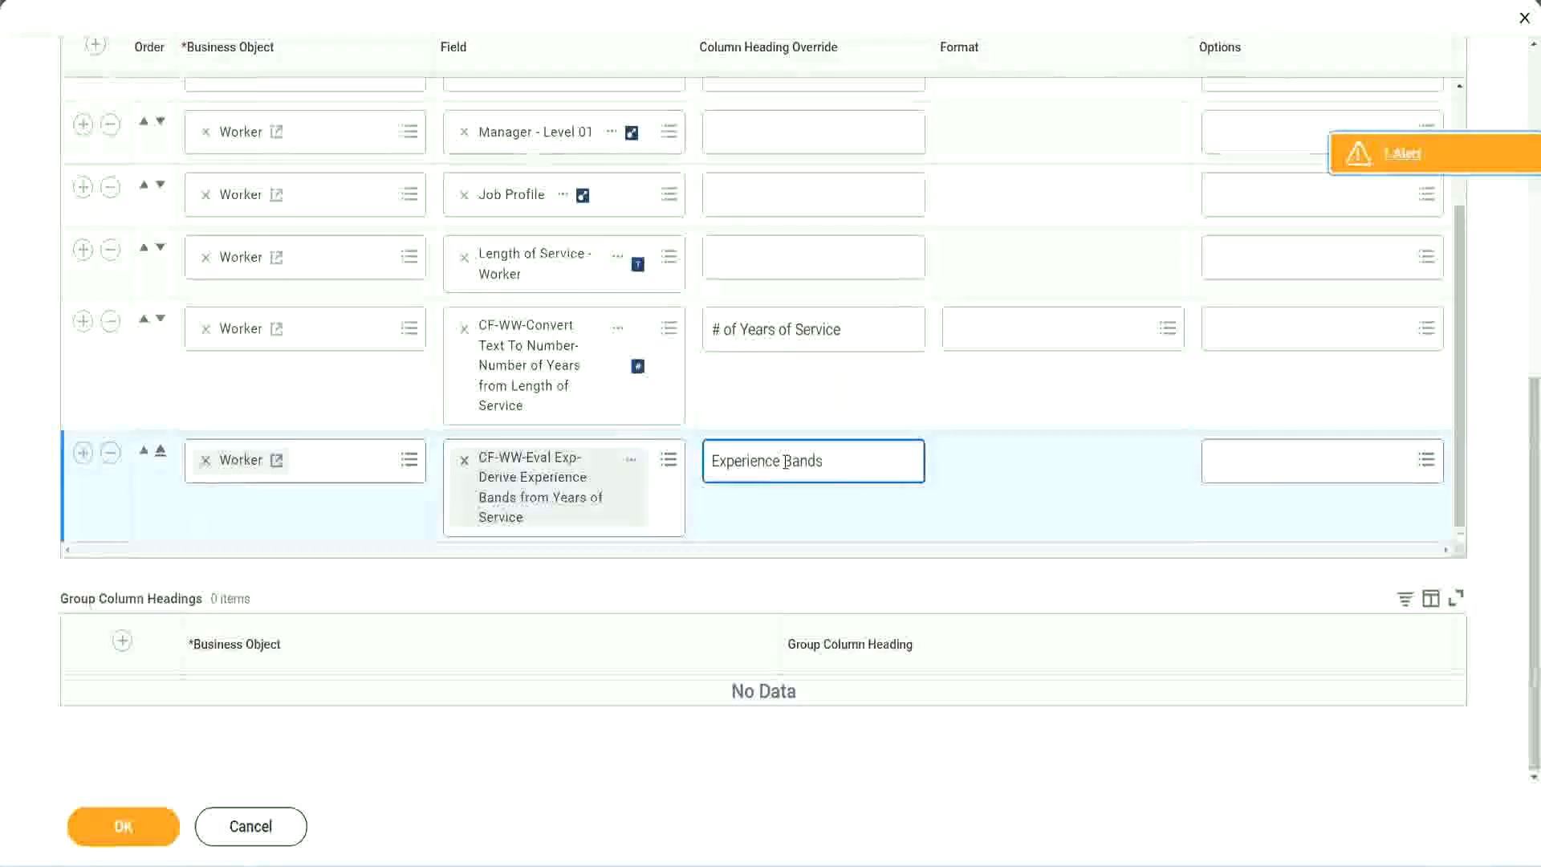
pyautogui.click(148, 828)
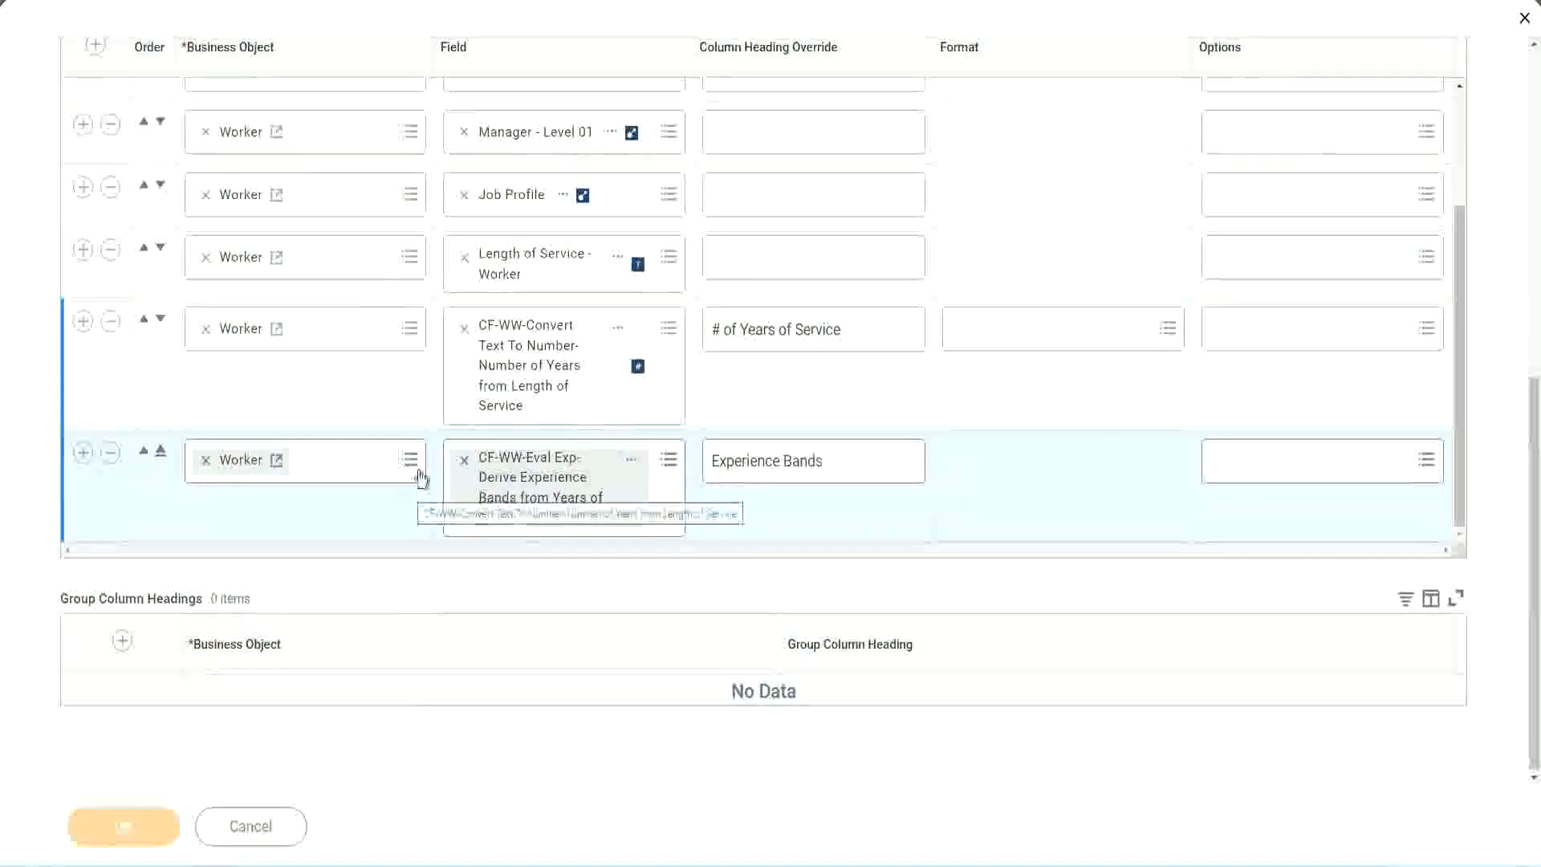
# - Run the WW Employee Details report with the Worker Types, Employee Type and Contingent Worker Type prompts left blank
pyautogui.scroll(-5, 449, 578)
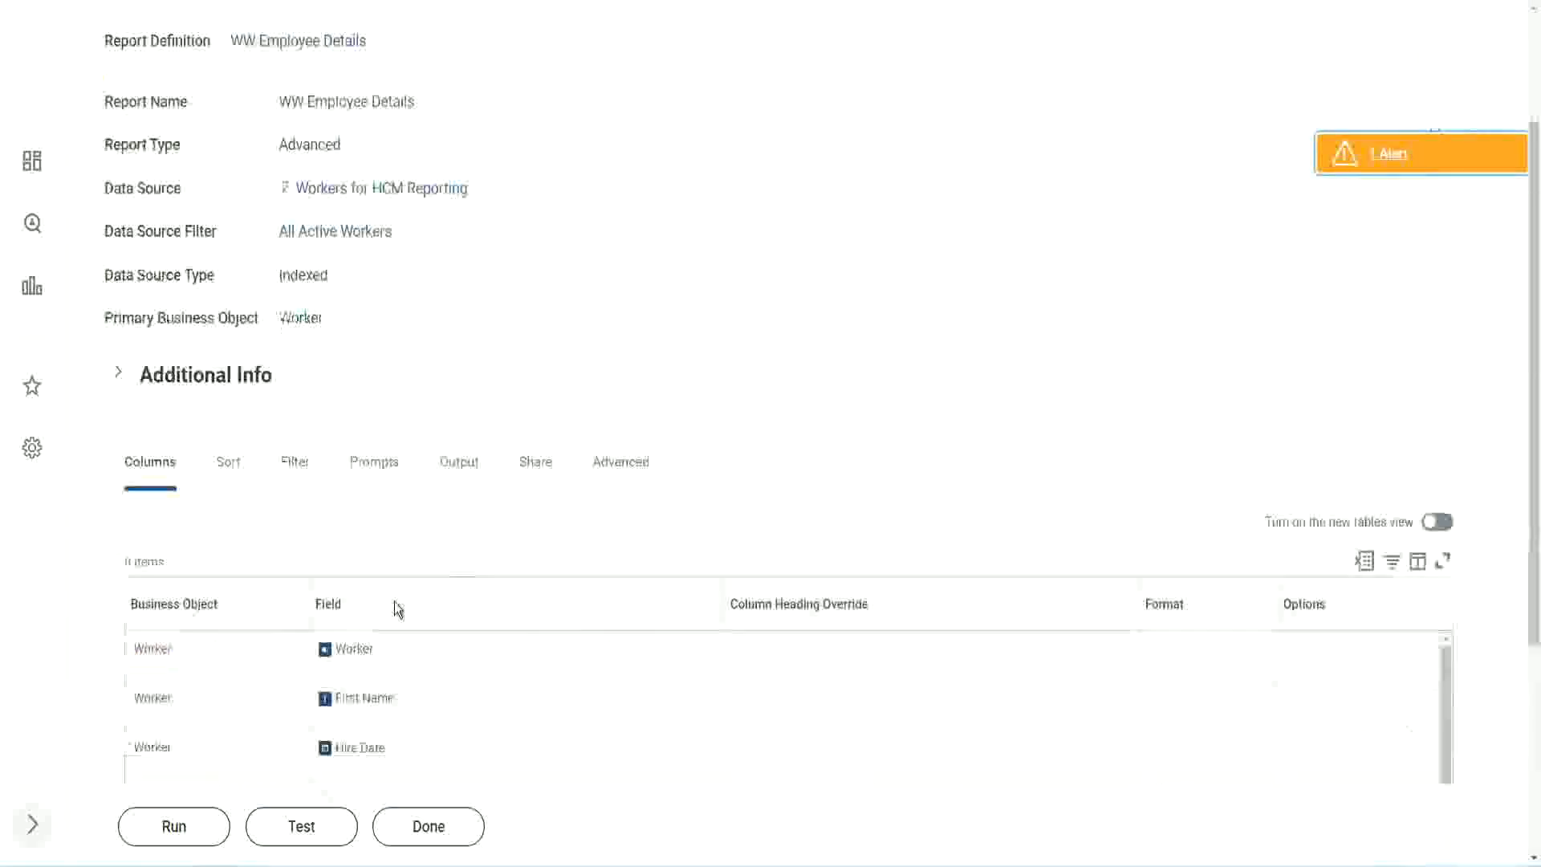
pyautogui.click(173, 826)
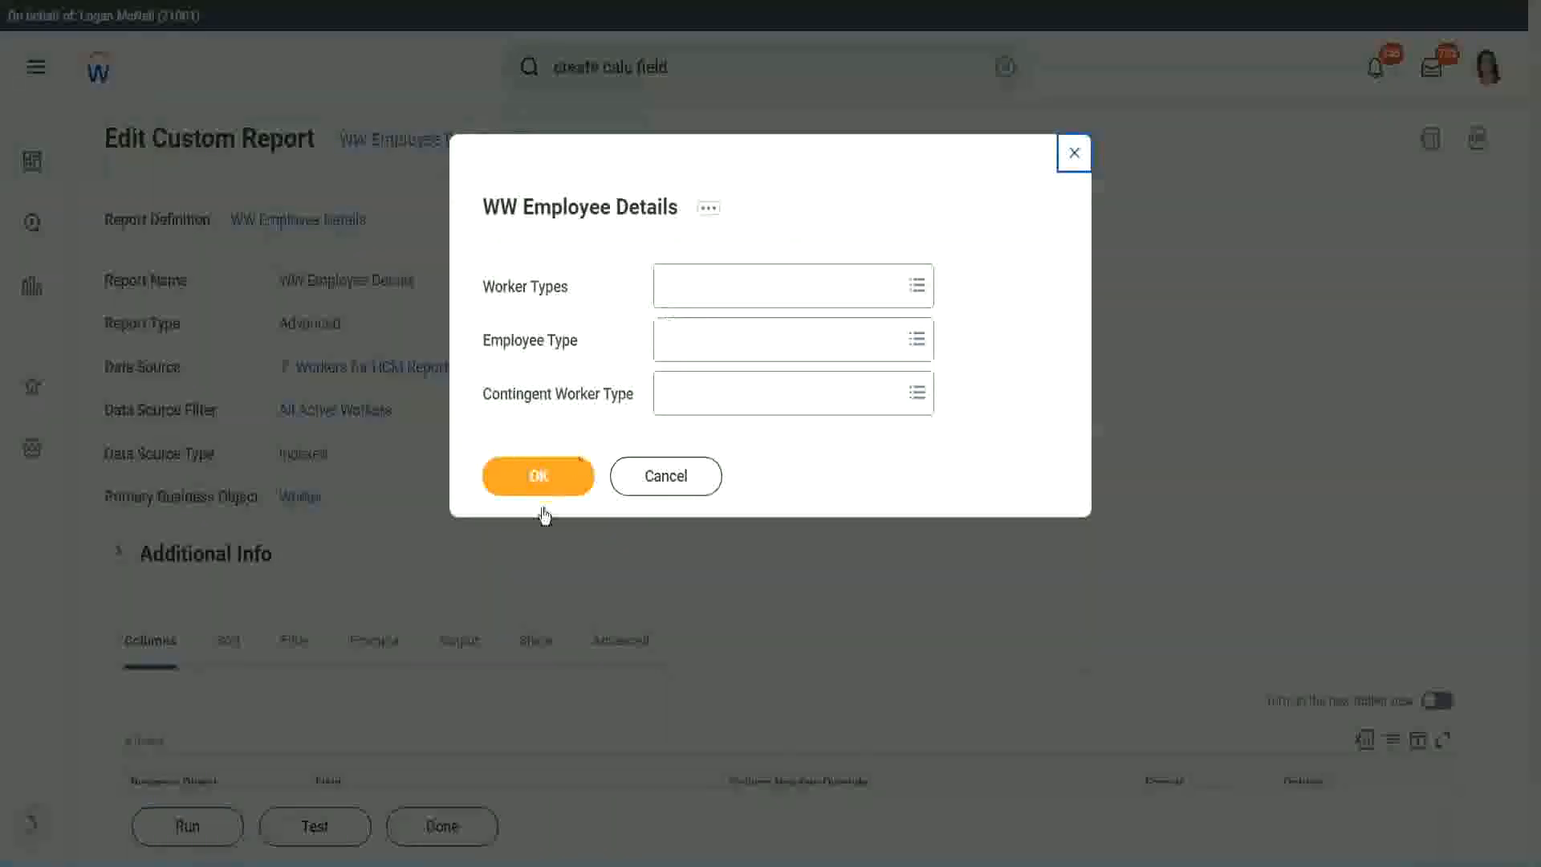
pyautogui.click(566, 466)
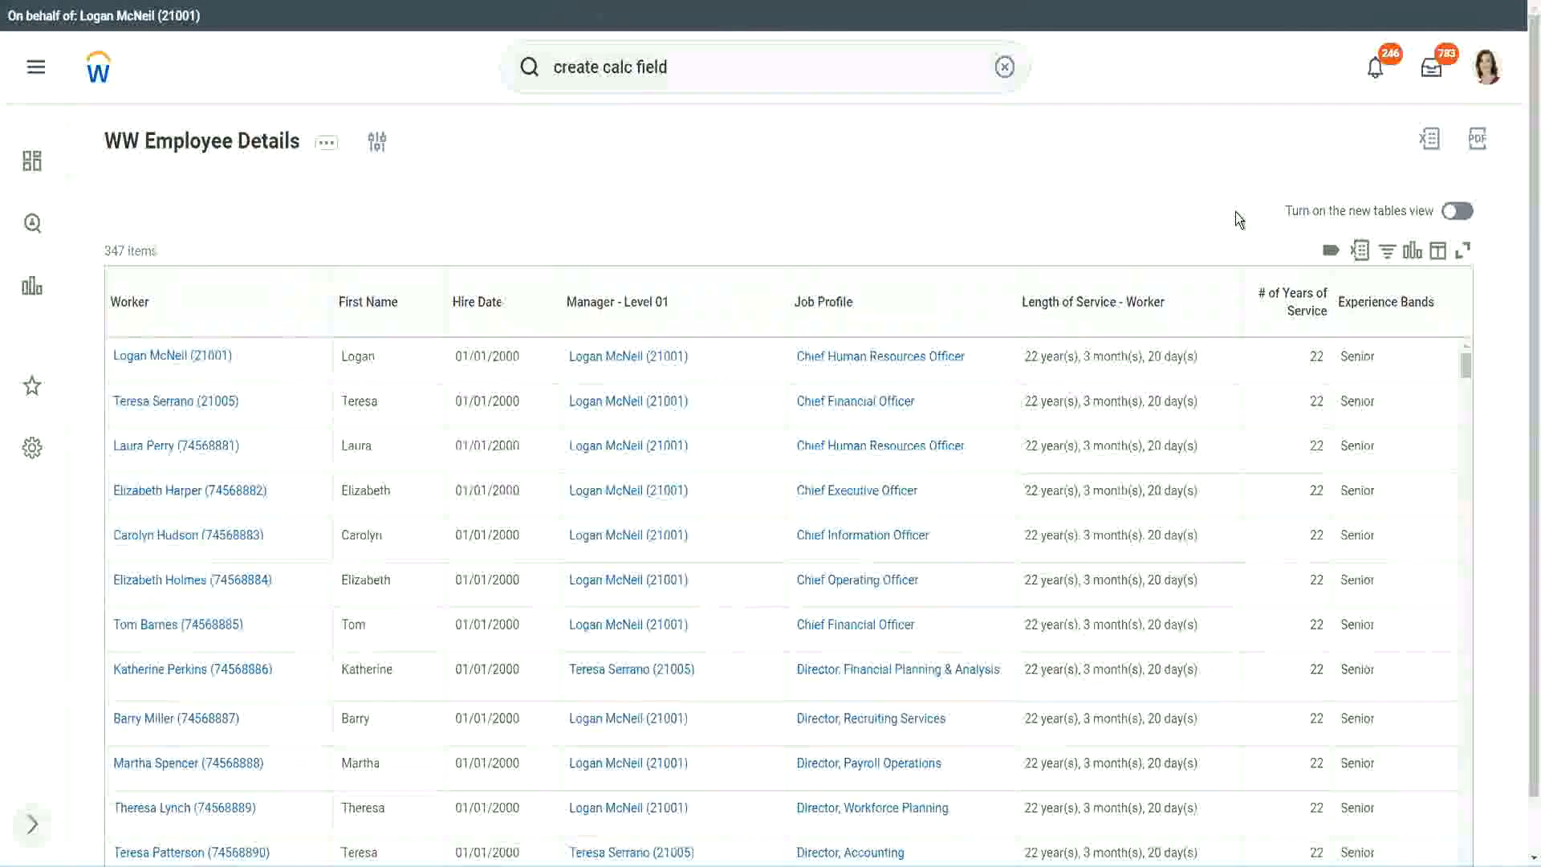
pyautogui.scroll(-1, 1235, 212)
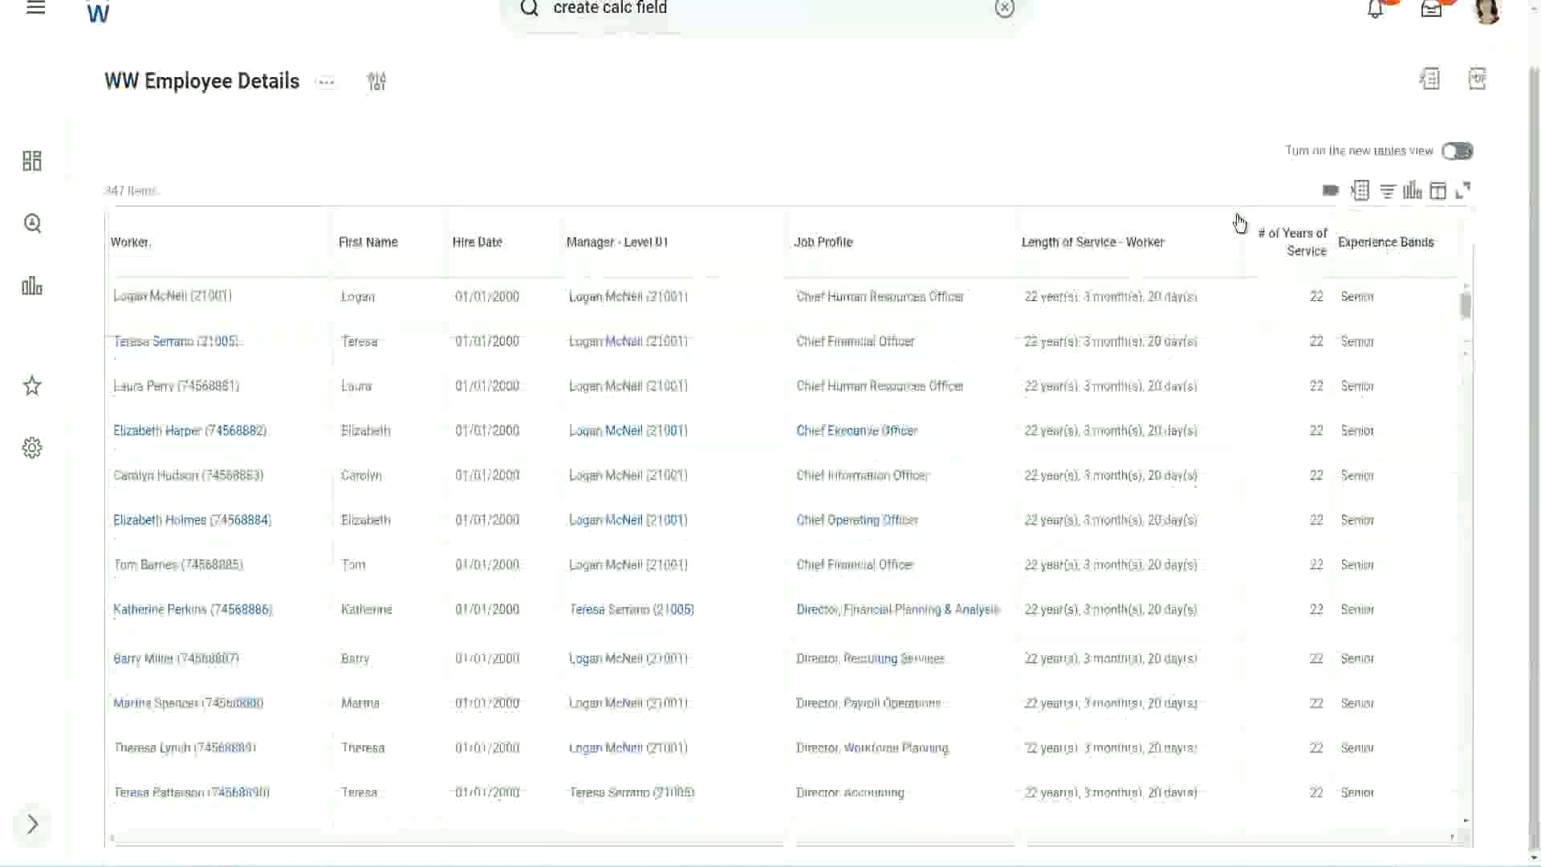
# - Check the first worker's years of service against the 16 - 30 years Senior band in the Notepad++ notes
pyautogui.doubleClick(1316, 297)
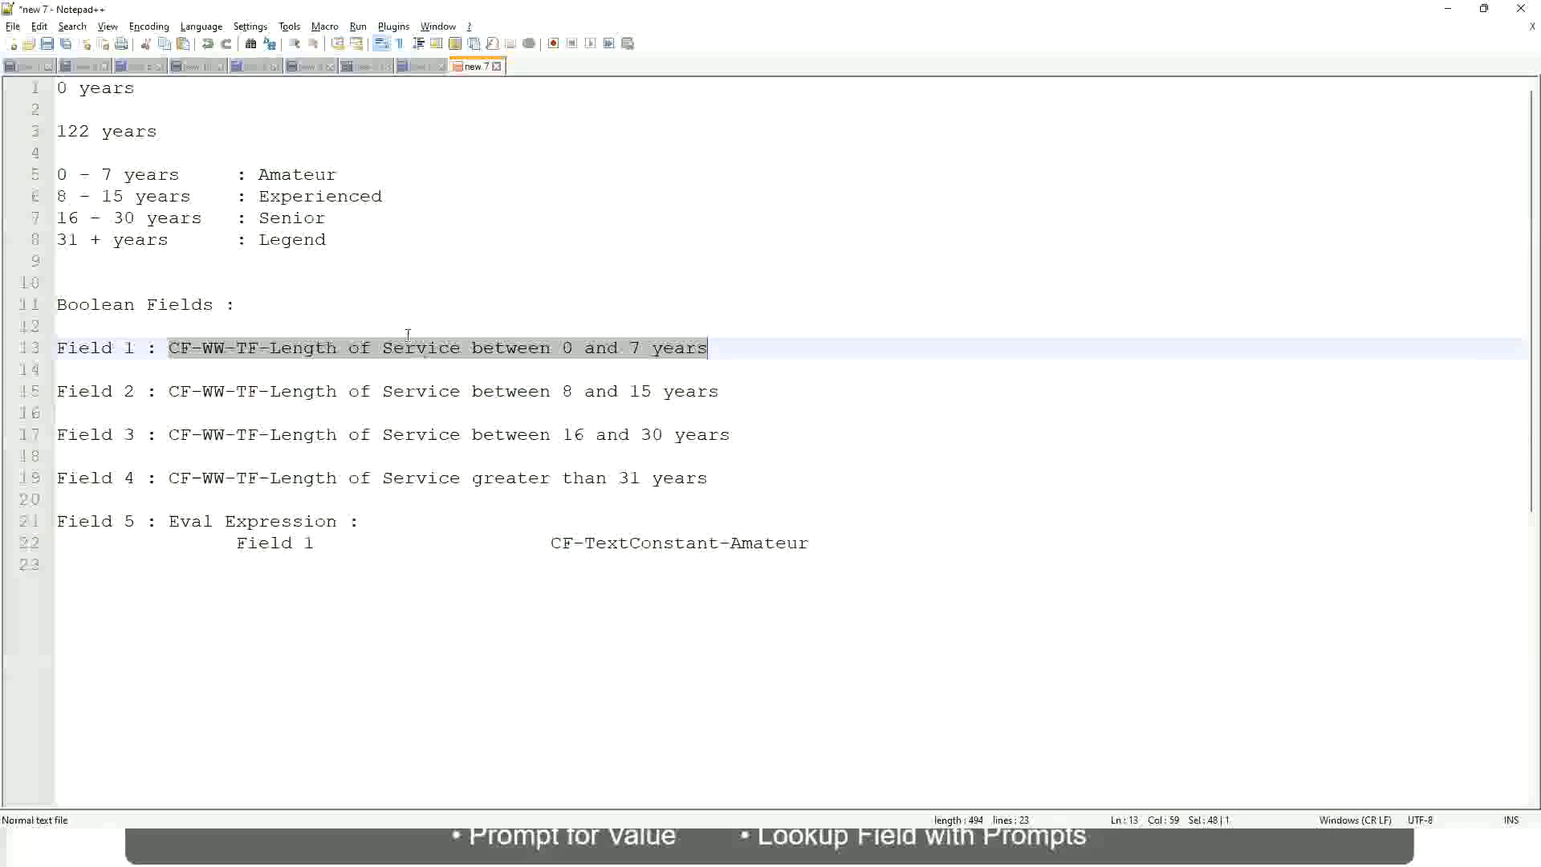
pyautogui.click(233, 283)
pyautogui.click(265, 218)
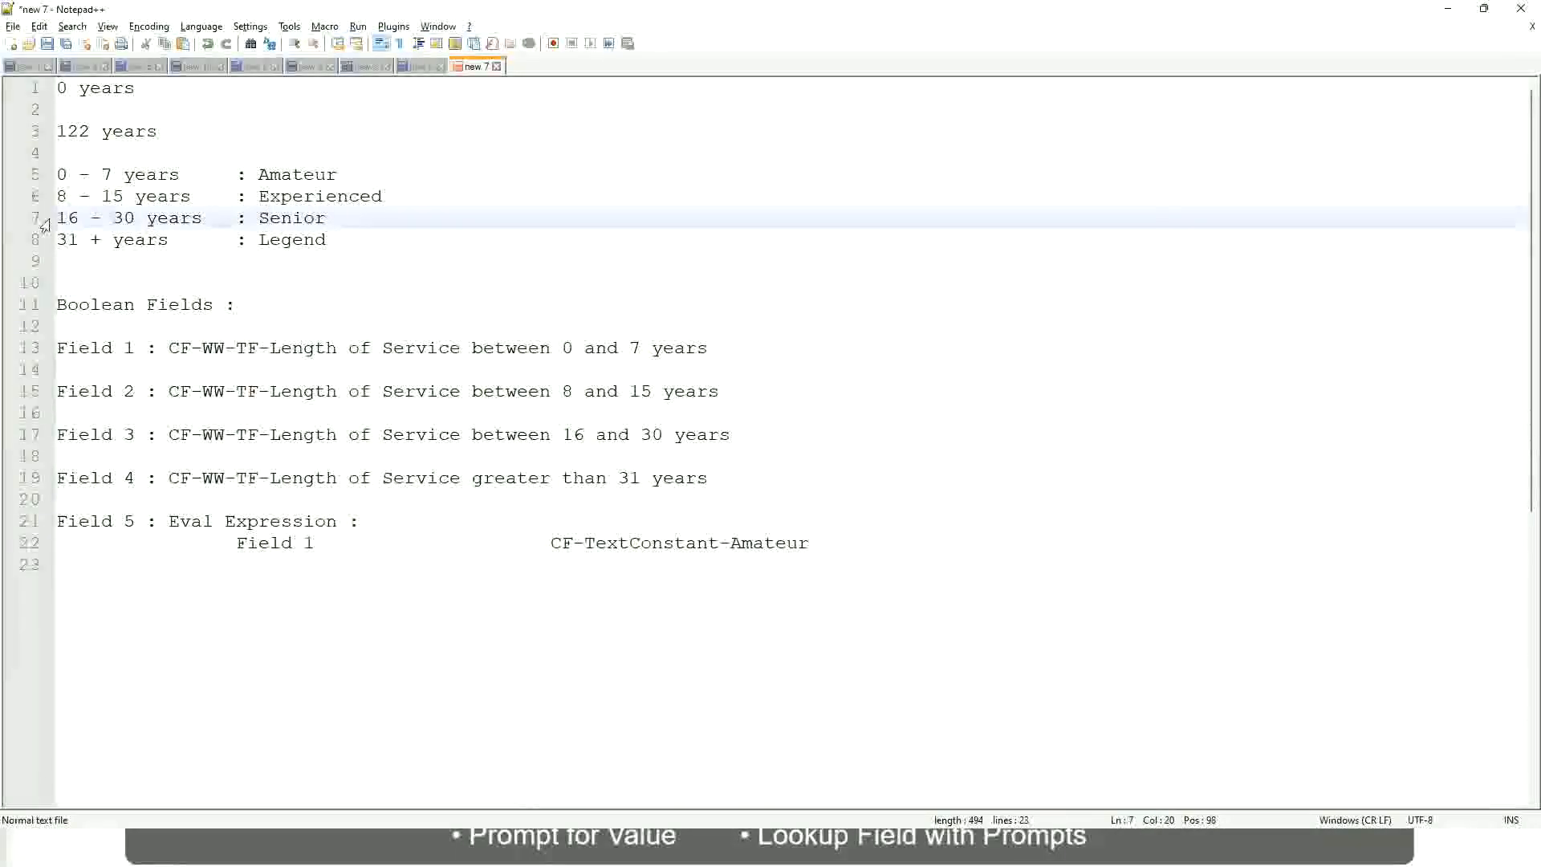
pyautogui.moveTo(54, 223); pyautogui.dragTo(208, 228)
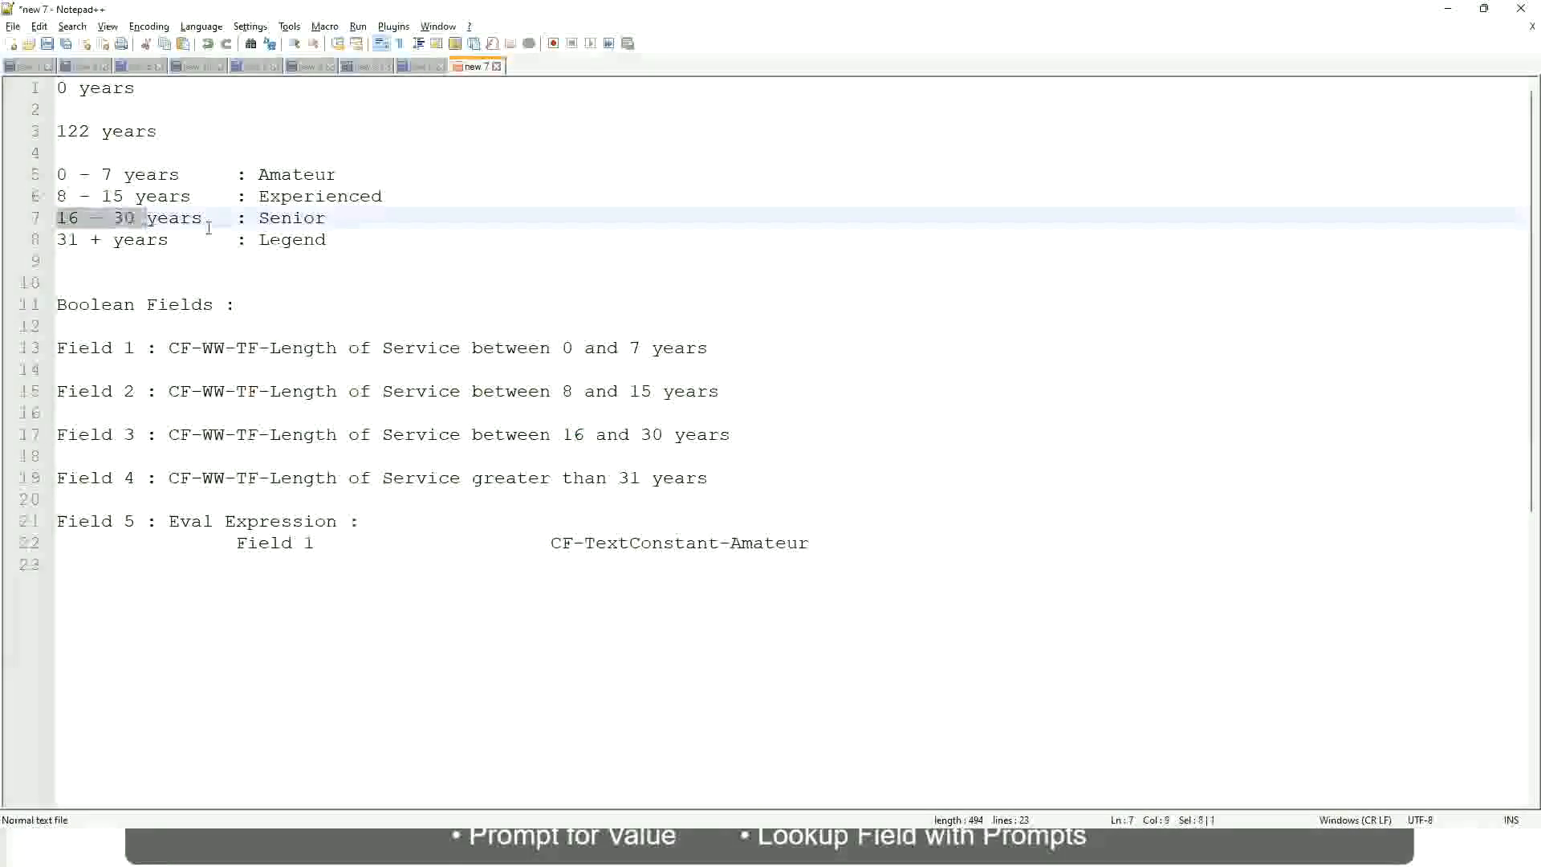
pyautogui.doubleClick(291, 219)
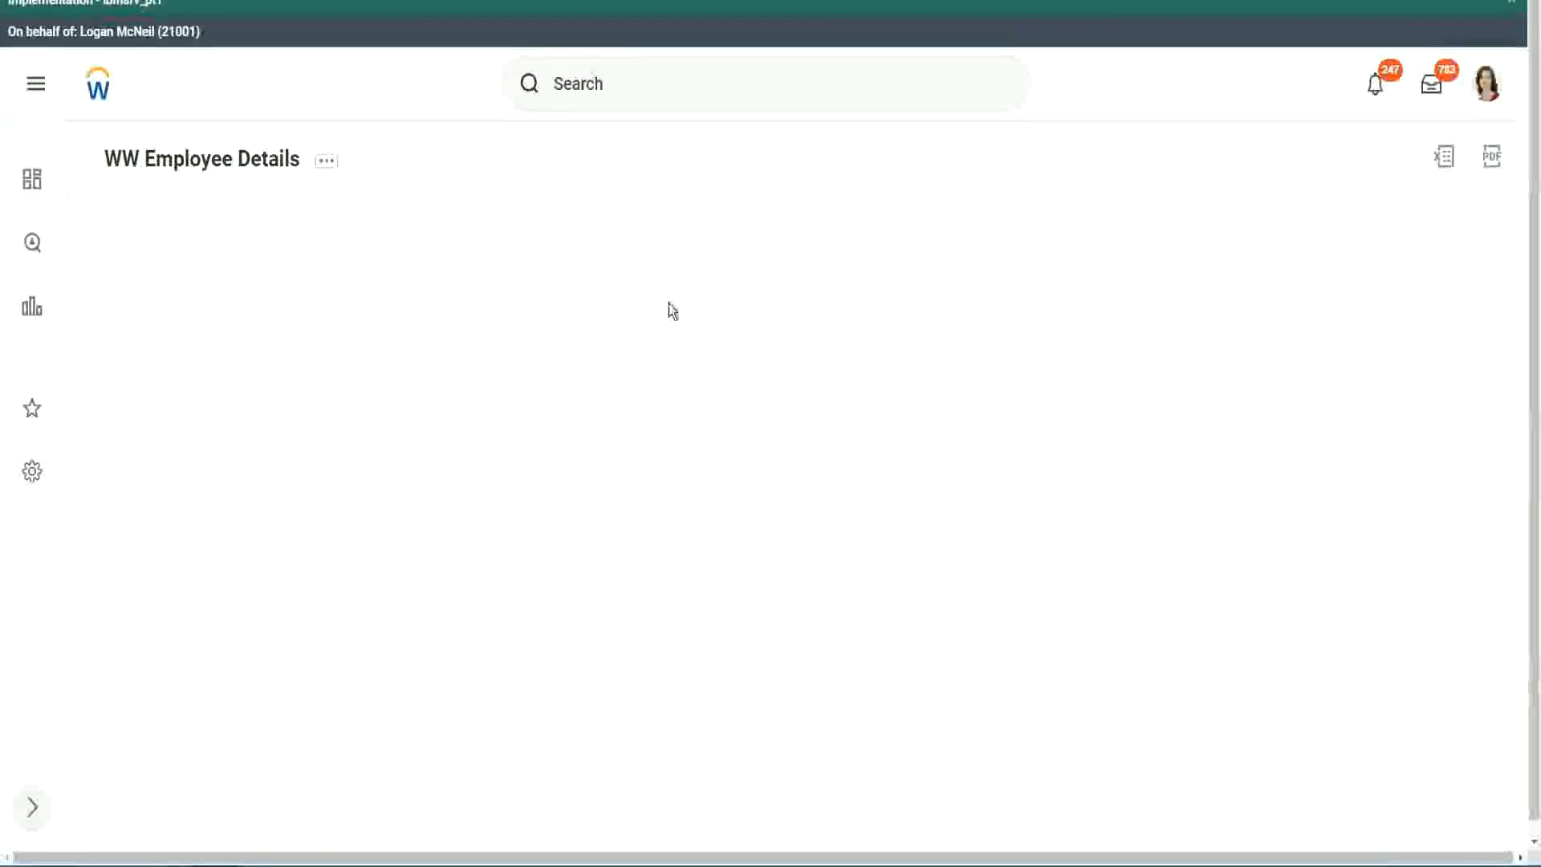
# - Examine the # of Years of Service and Experience Bands values down the rows of the report output
pyautogui.scroll(-2, 1329, 485)
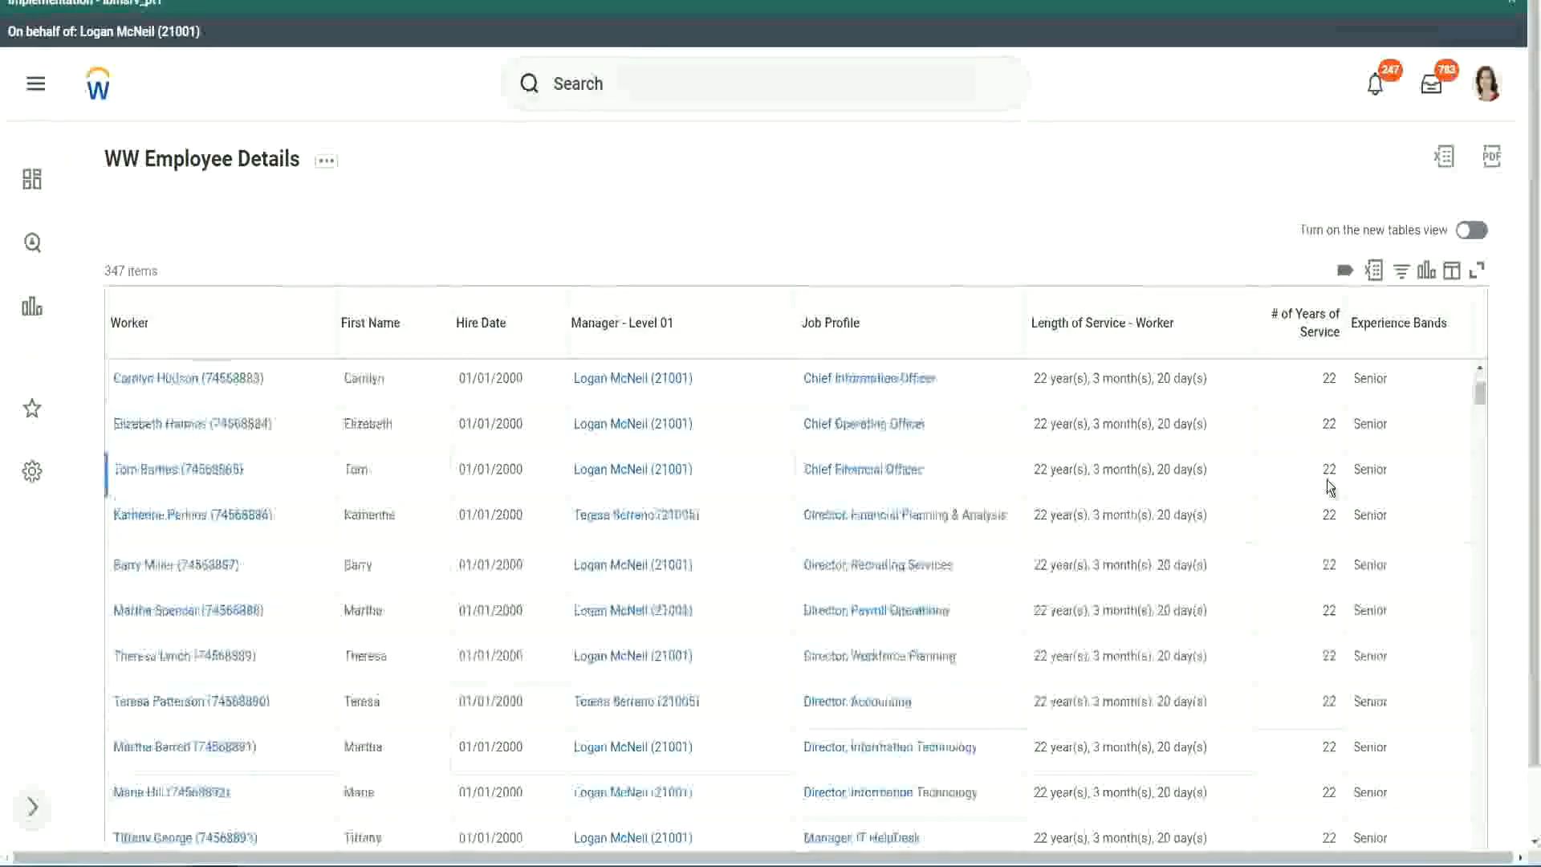
pyautogui.scroll(-5, 1330, 485)
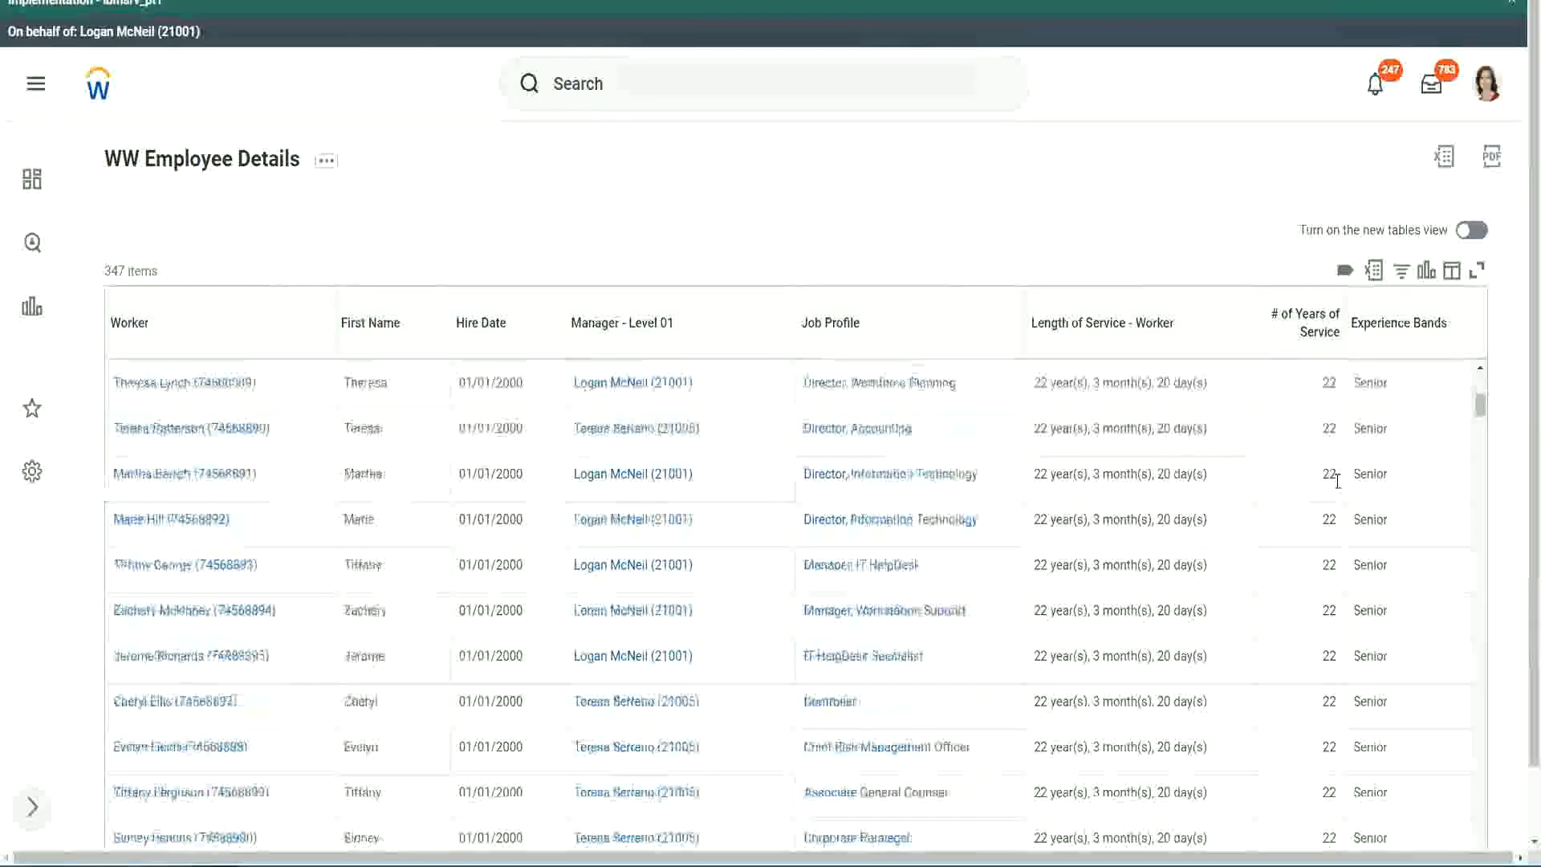
pyautogui.scroll(-5, 1343, 533)
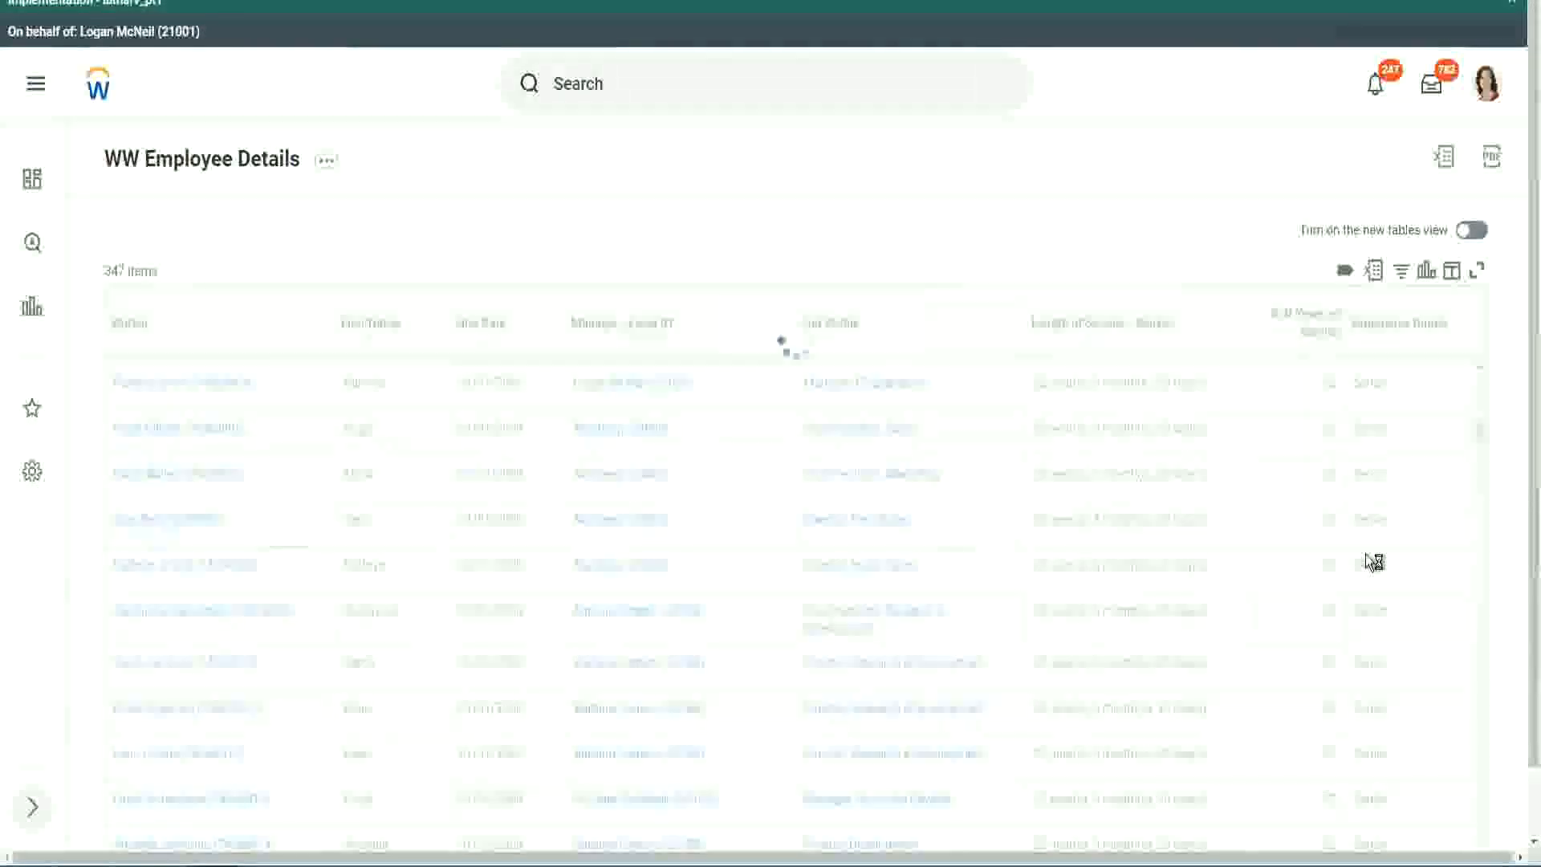
pyautogui.scroll(-1, 1373, 561)
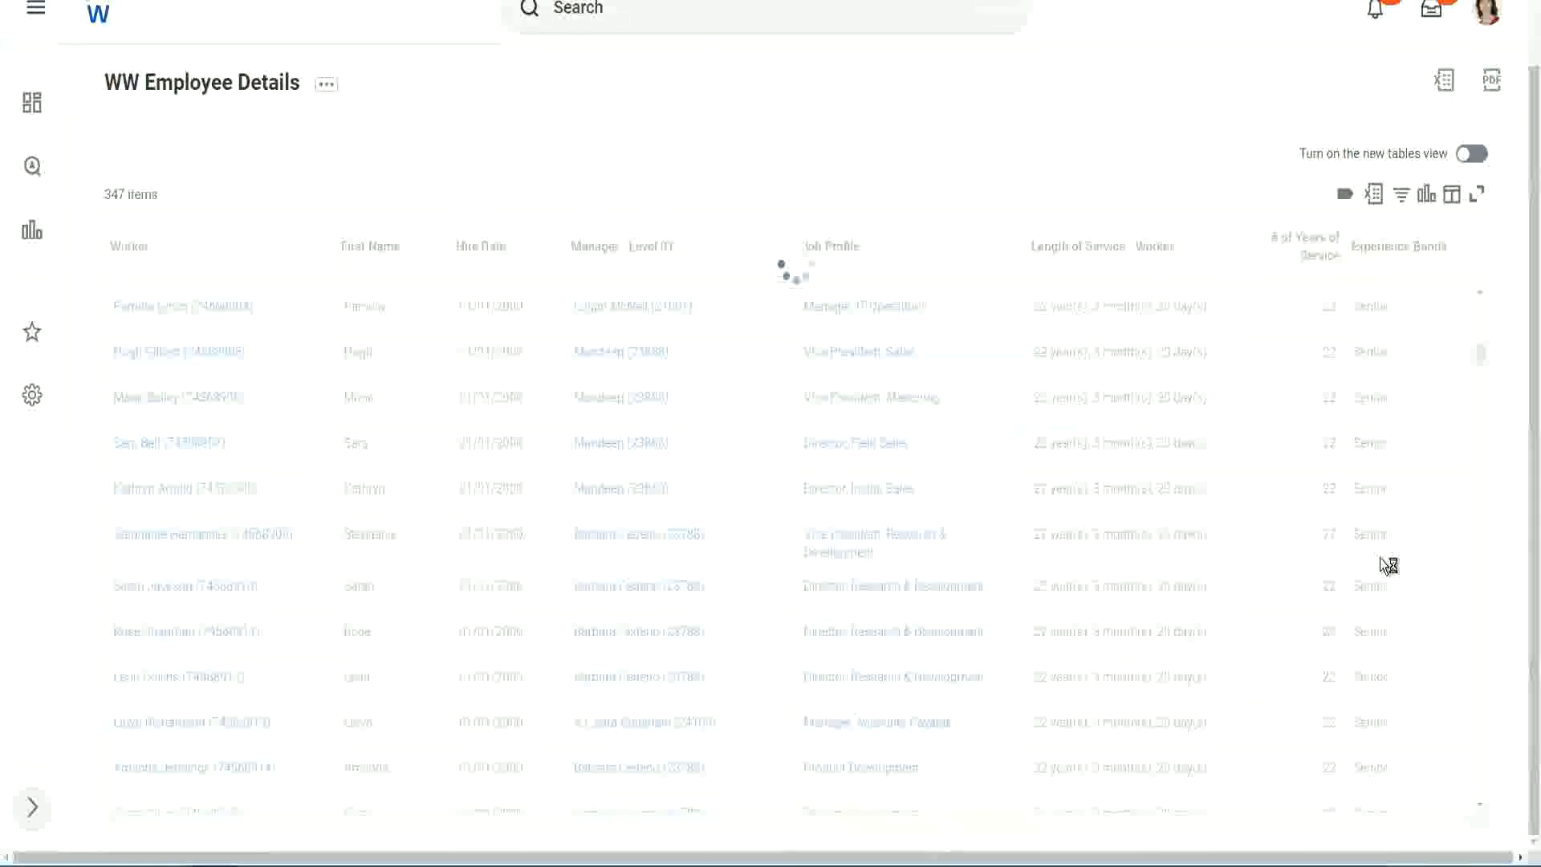
pyautogui.scroll(-5, 1428, 453)
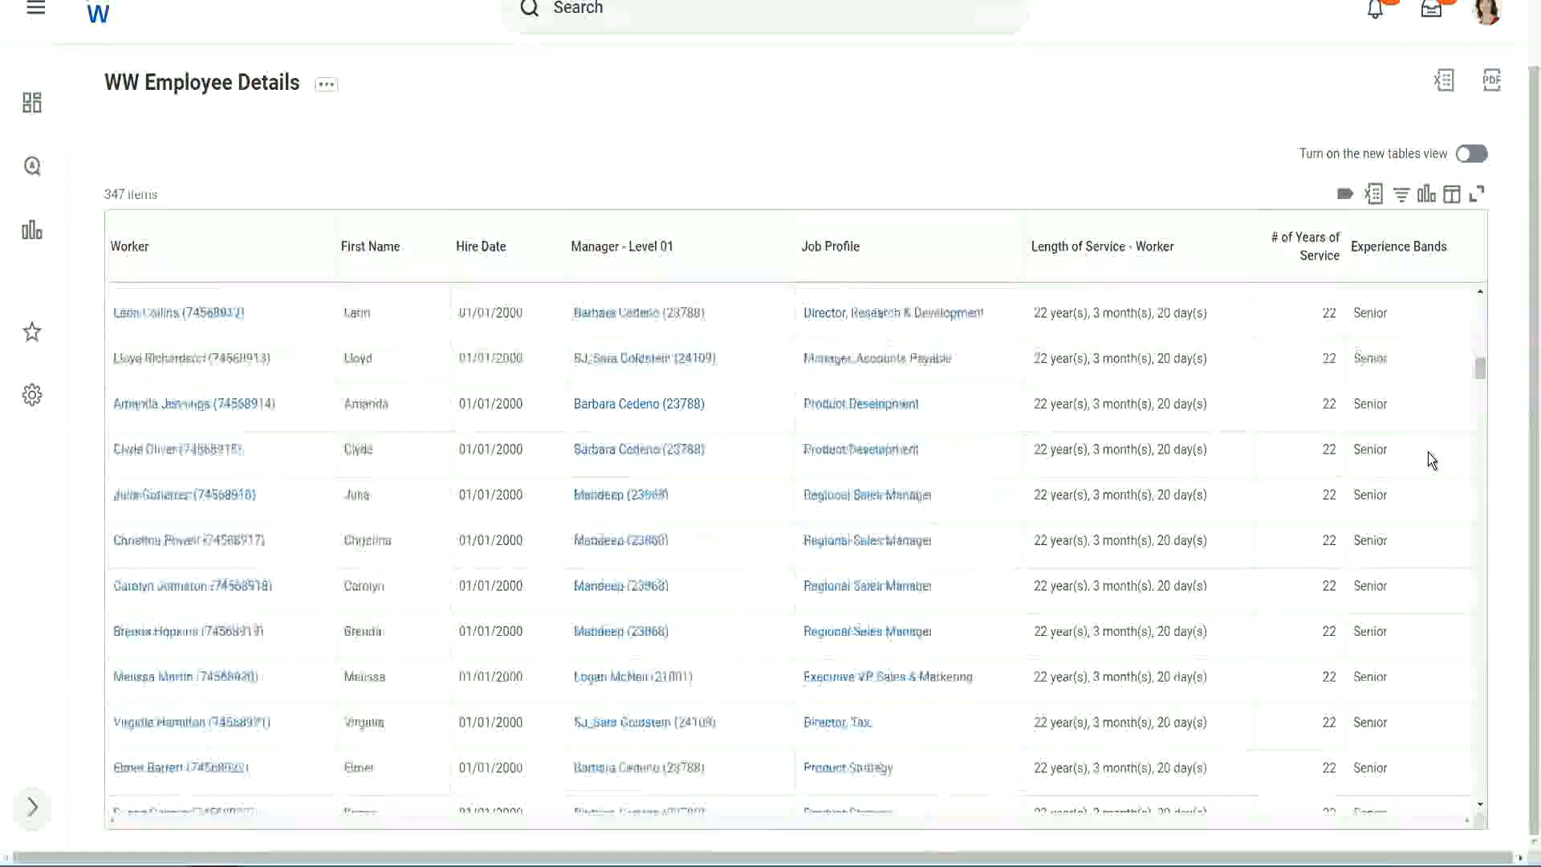
pyautogui.scroll(-3, 1428, 452)
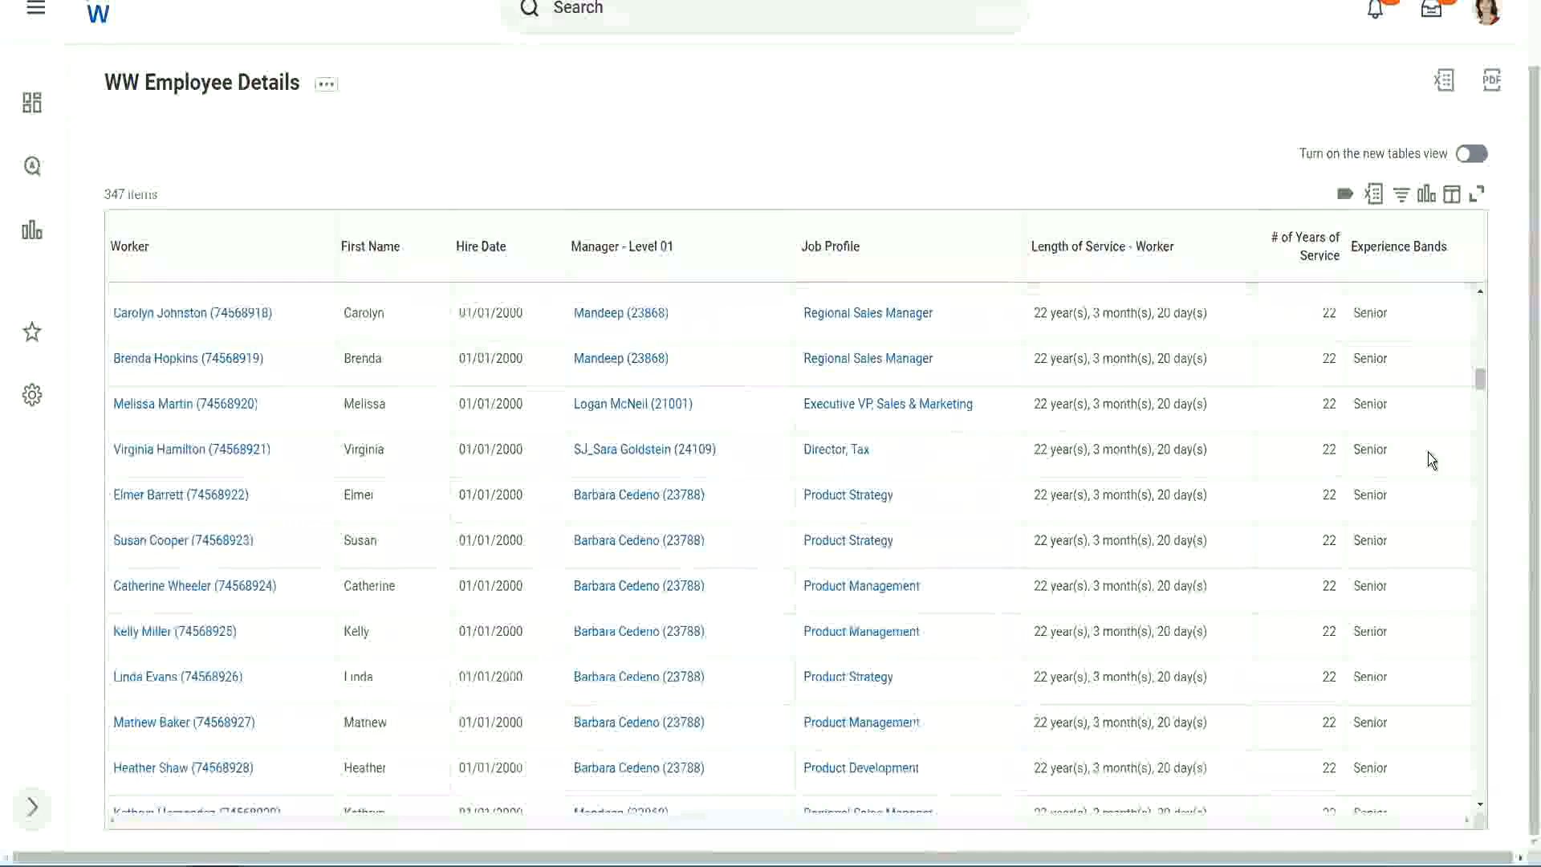
pyautogui.scroll(-6, 1428, 459)
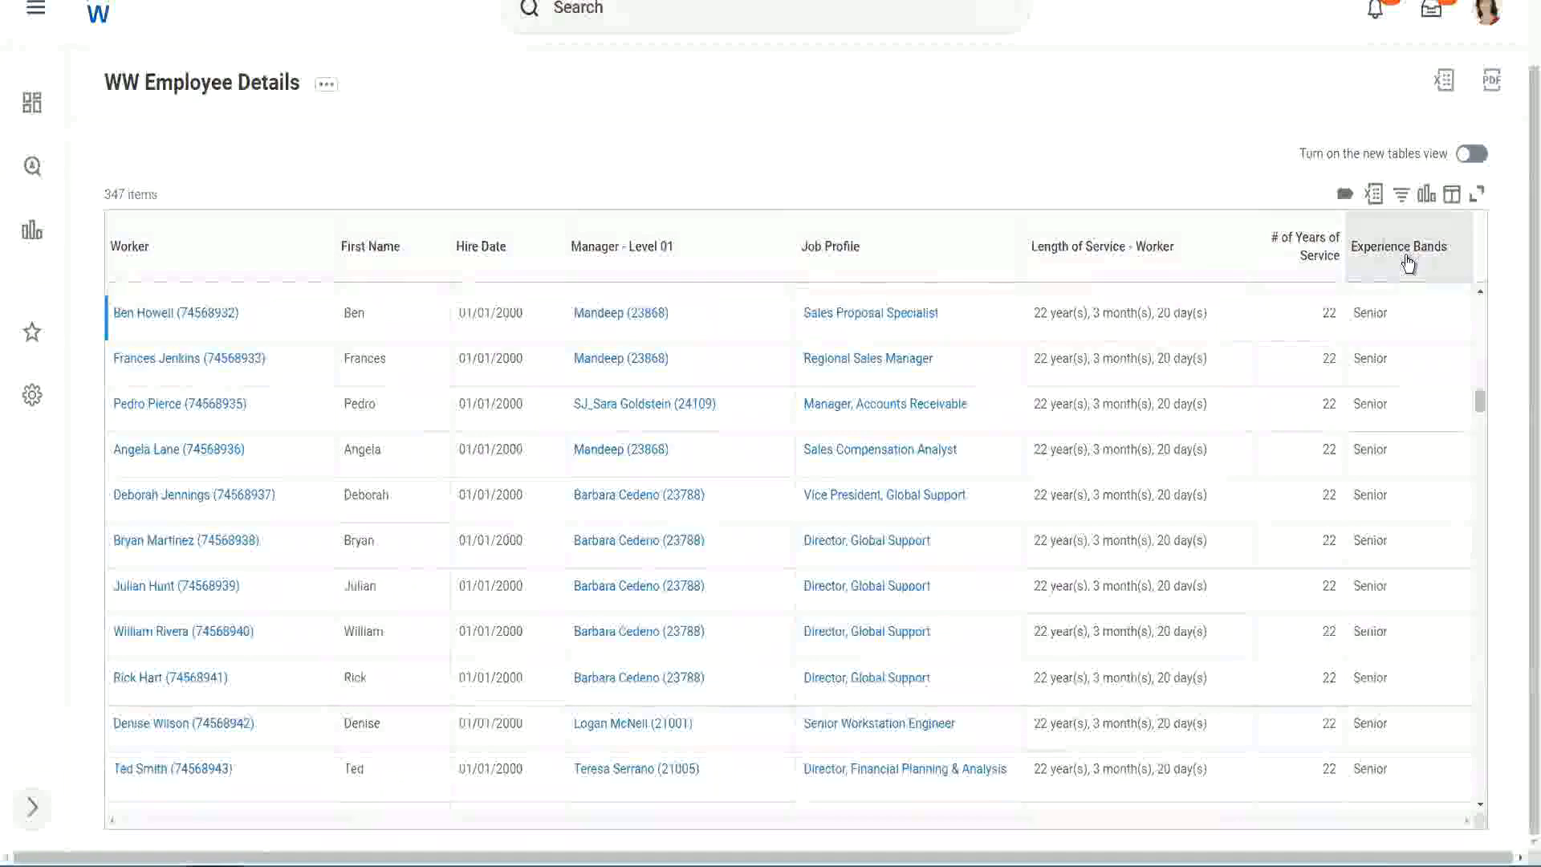
# - Filter the Experience Bands column for values containing Amateur
pyautogui.click(1408, 263)
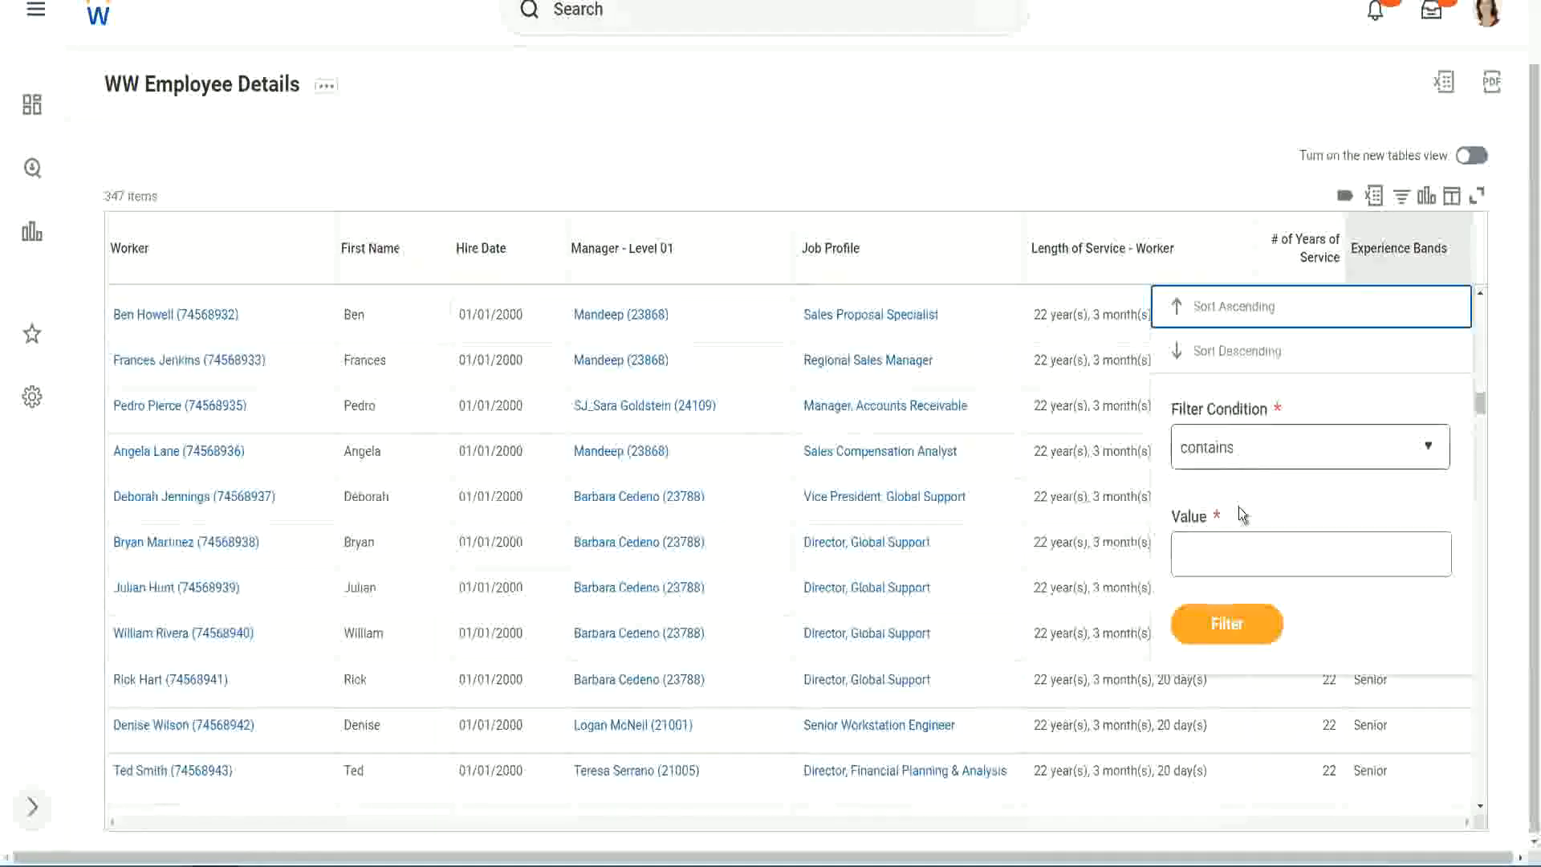
pyautogui.click(1221, 540)
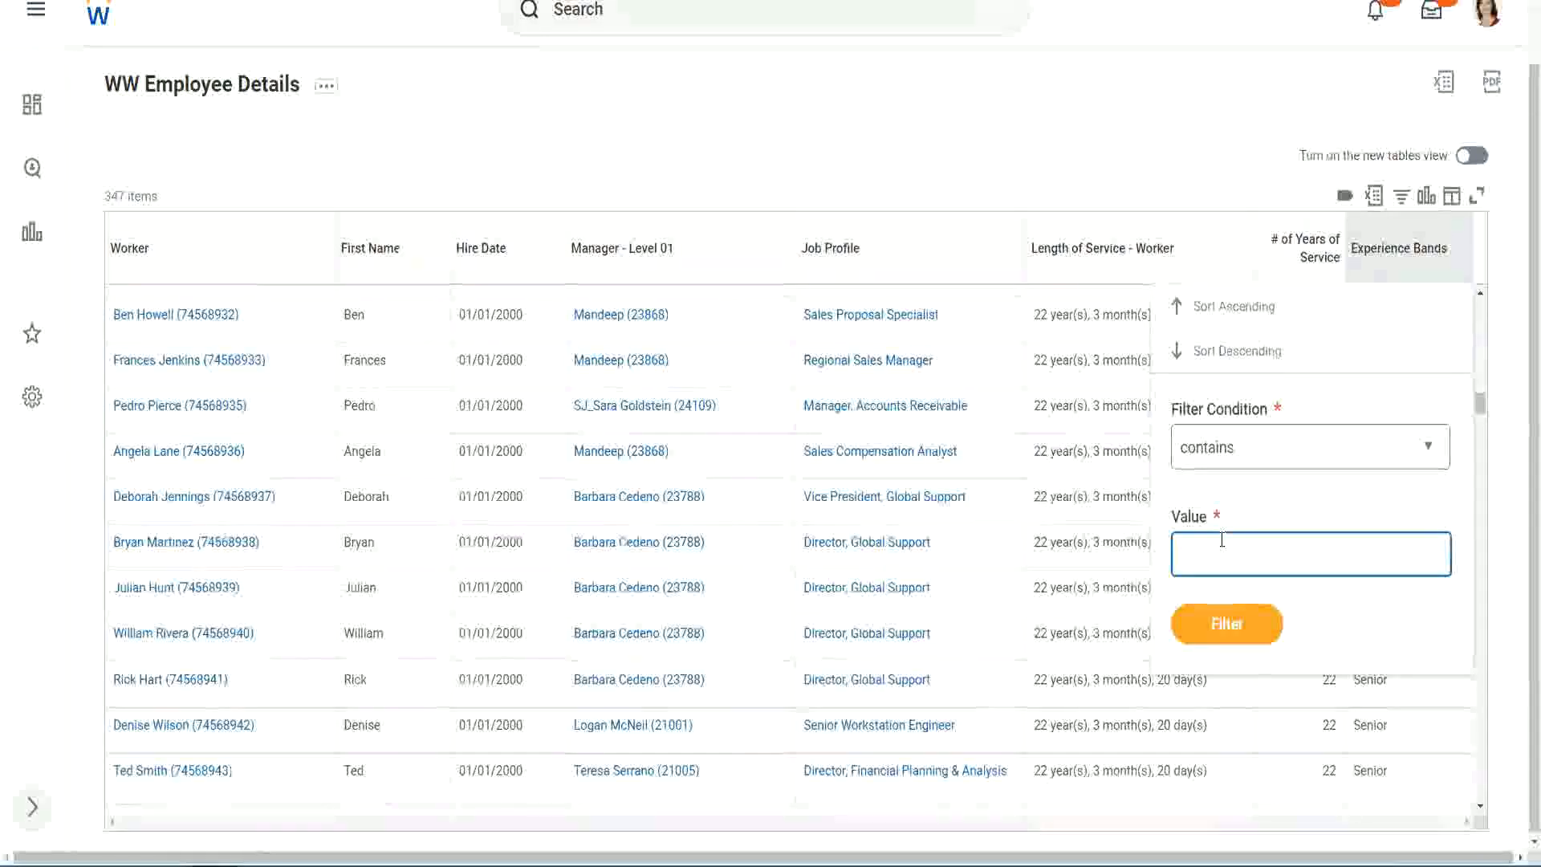
pyautogui.write('Amateur')
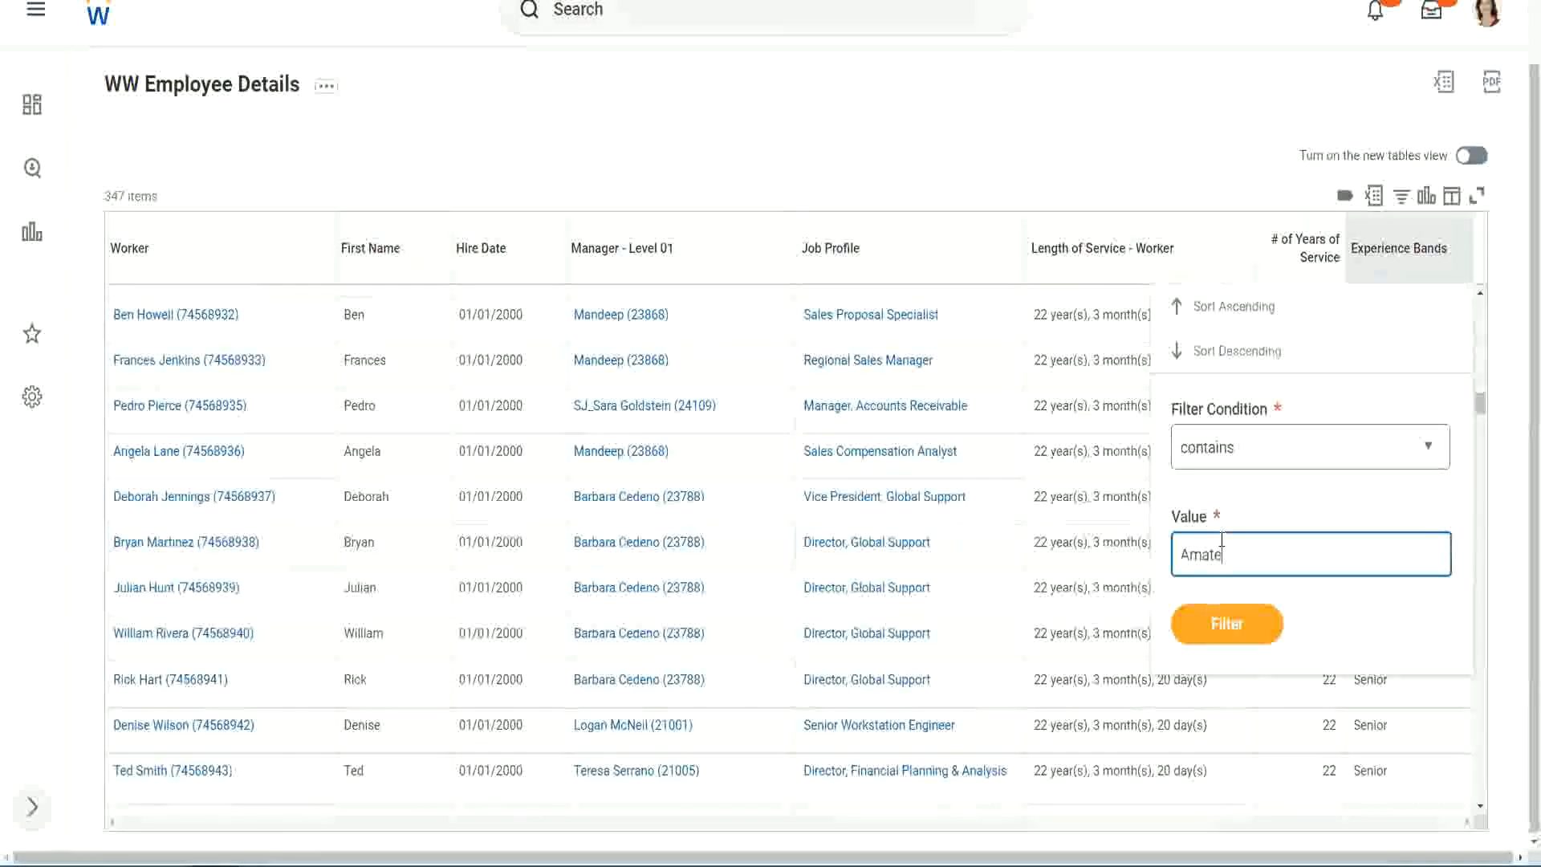
pyautogui.click(1216, 633)
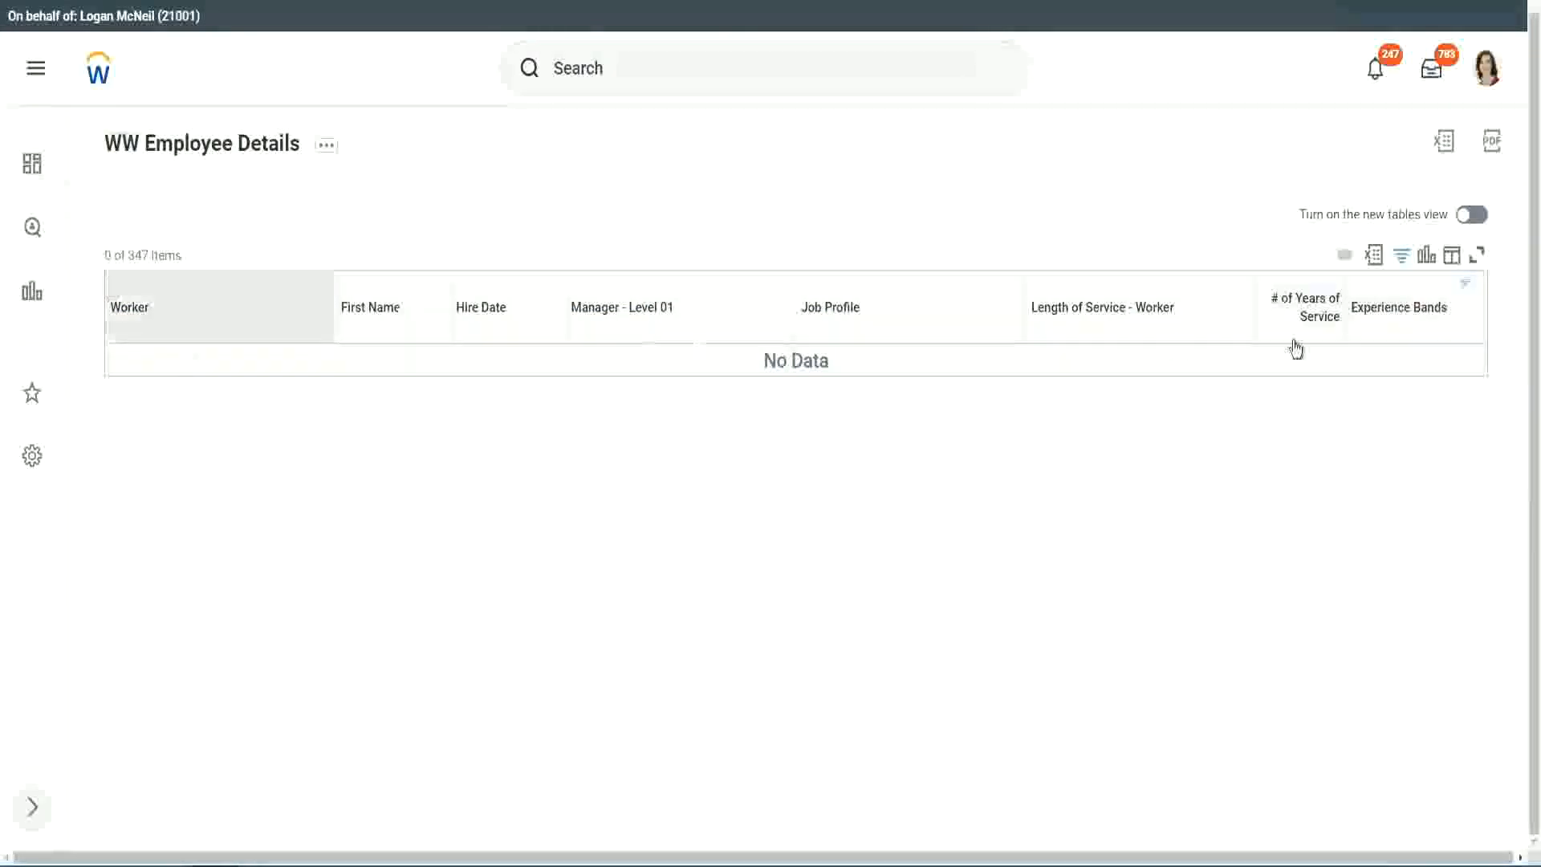
# - Change the Experience Bands filter value to Legend and apply it
pyautogui.click(1397, 309)
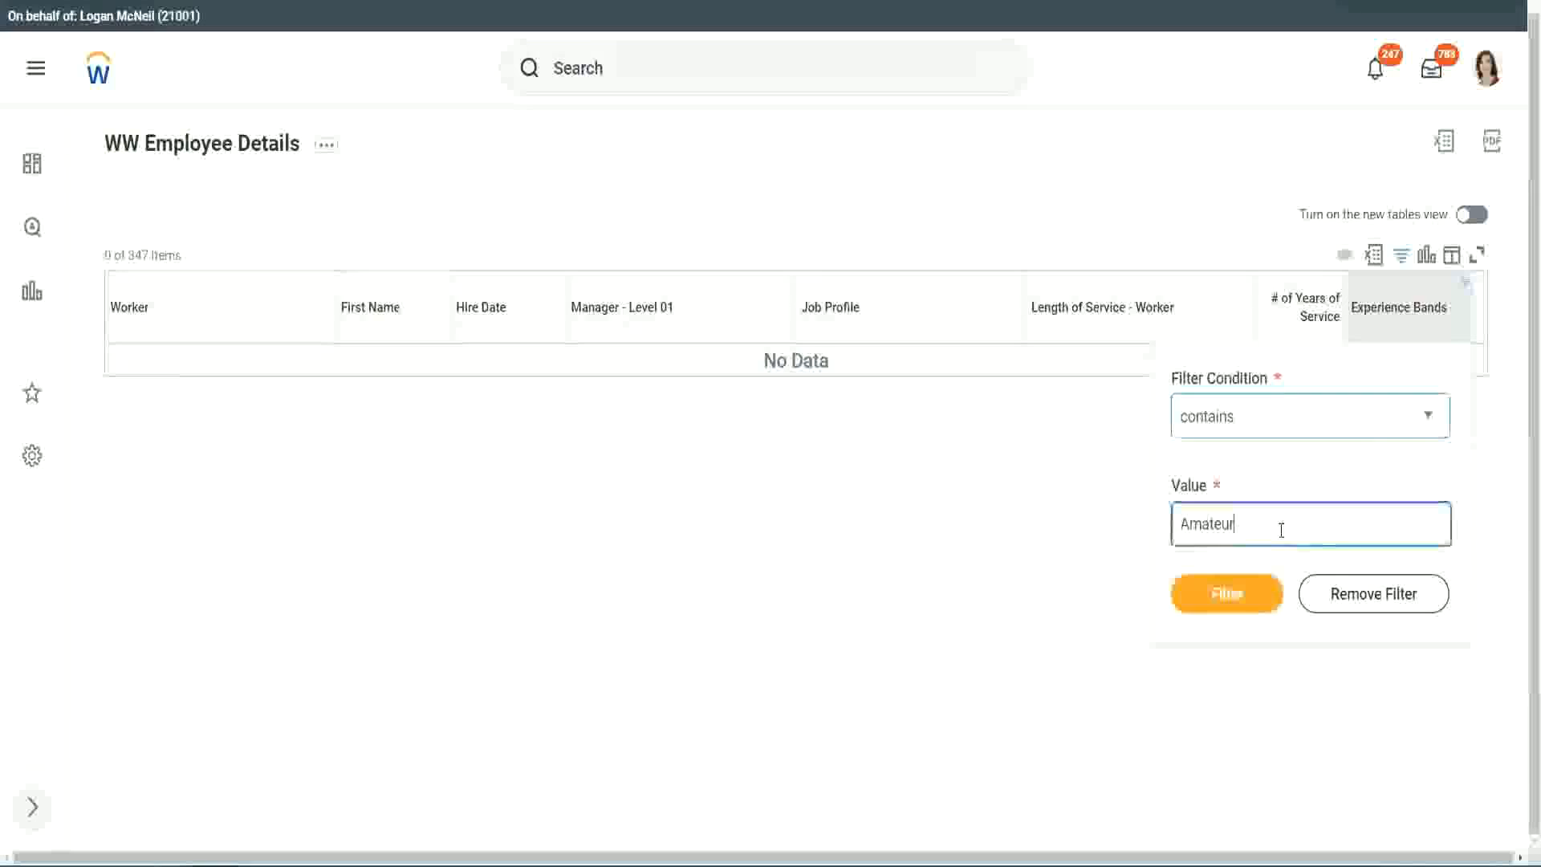
pyautogui.moveTo(1240, 526); pyautogui.dragTo(1104, 533)
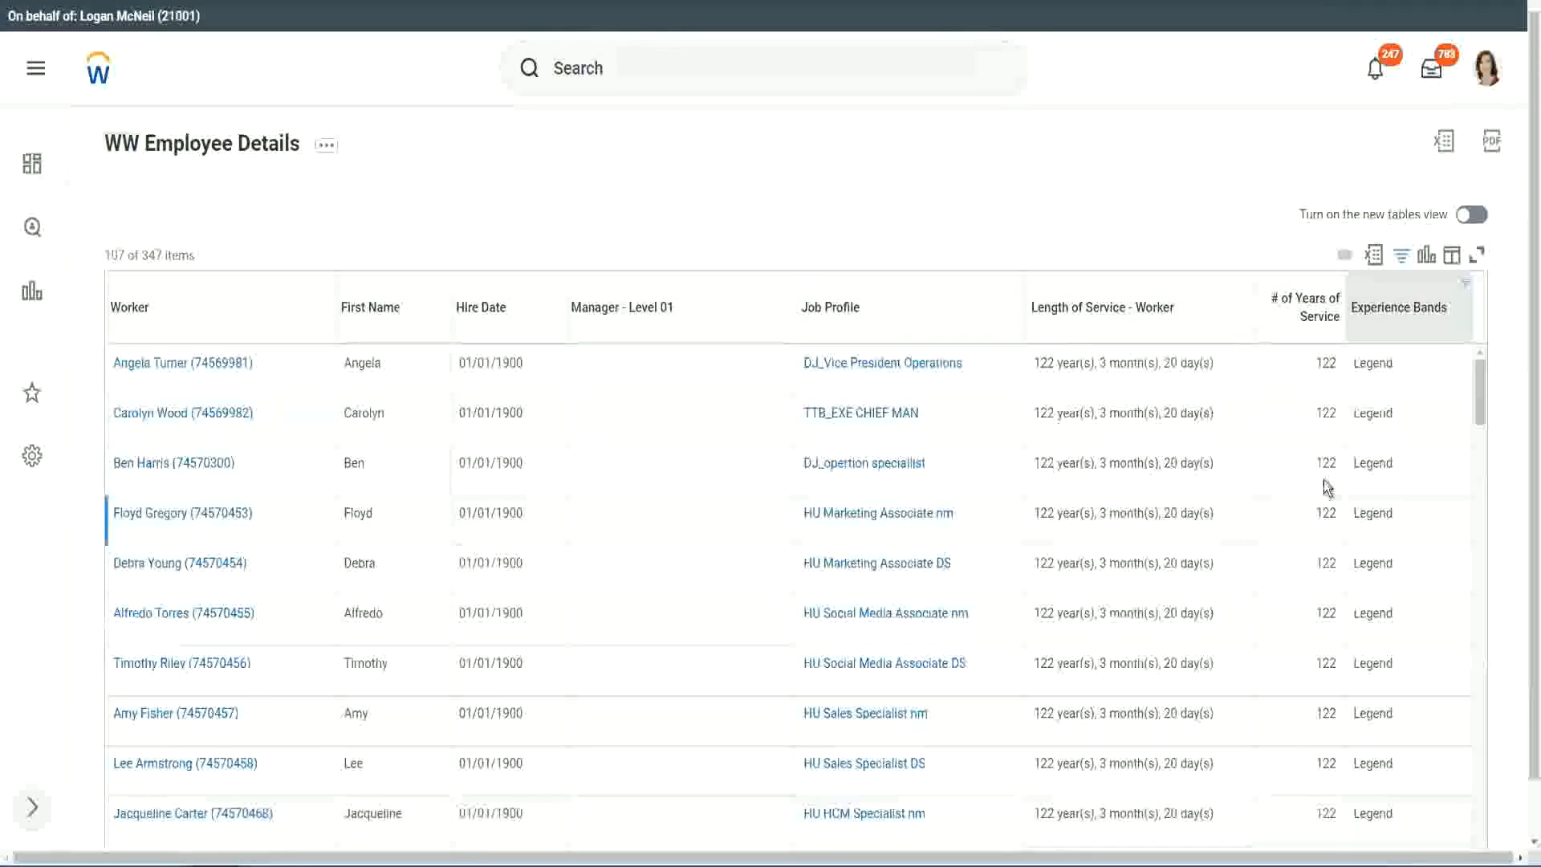
# - Examine the hire dates and years of service of the Legend workers down to the end of the filtered report
pyautogui.scroll(-15, 1324, 482)
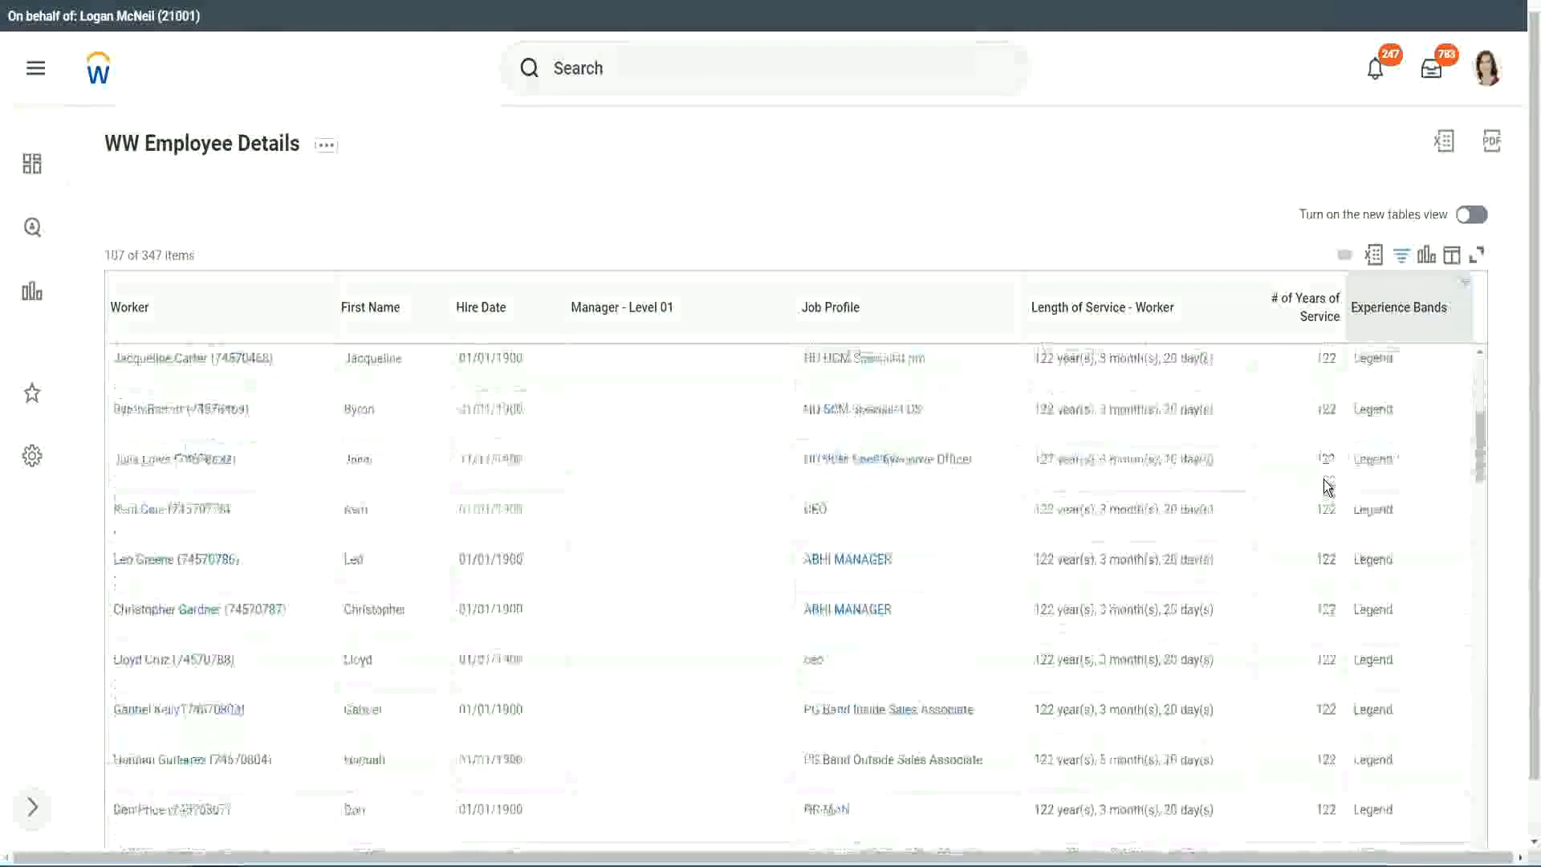
pyautogui.scroll(-3, 1322, 479)
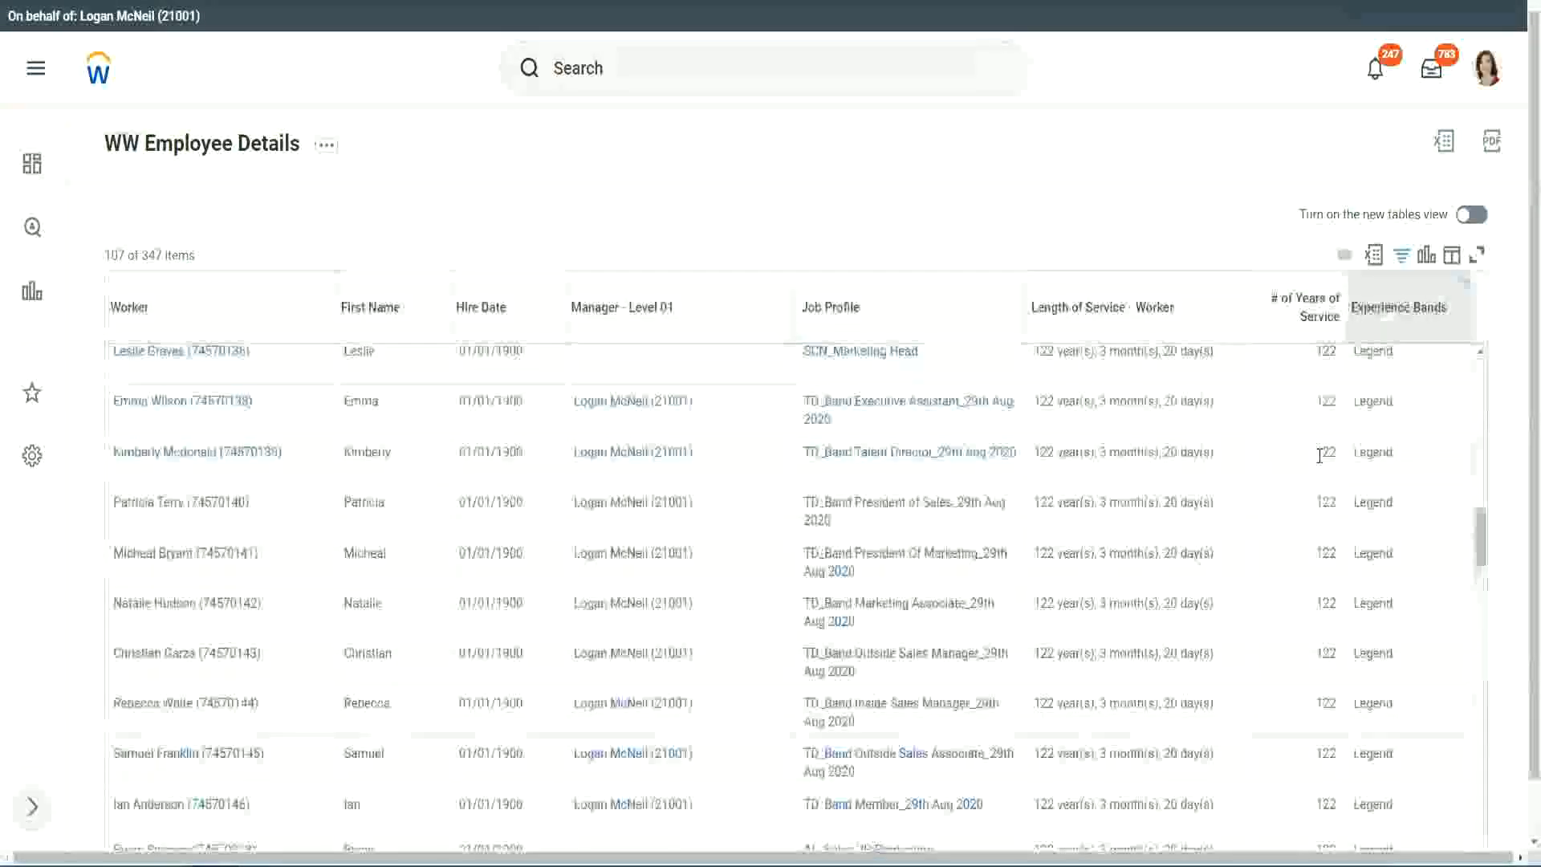
pyautogui.scroll(-10, 1319, 455)
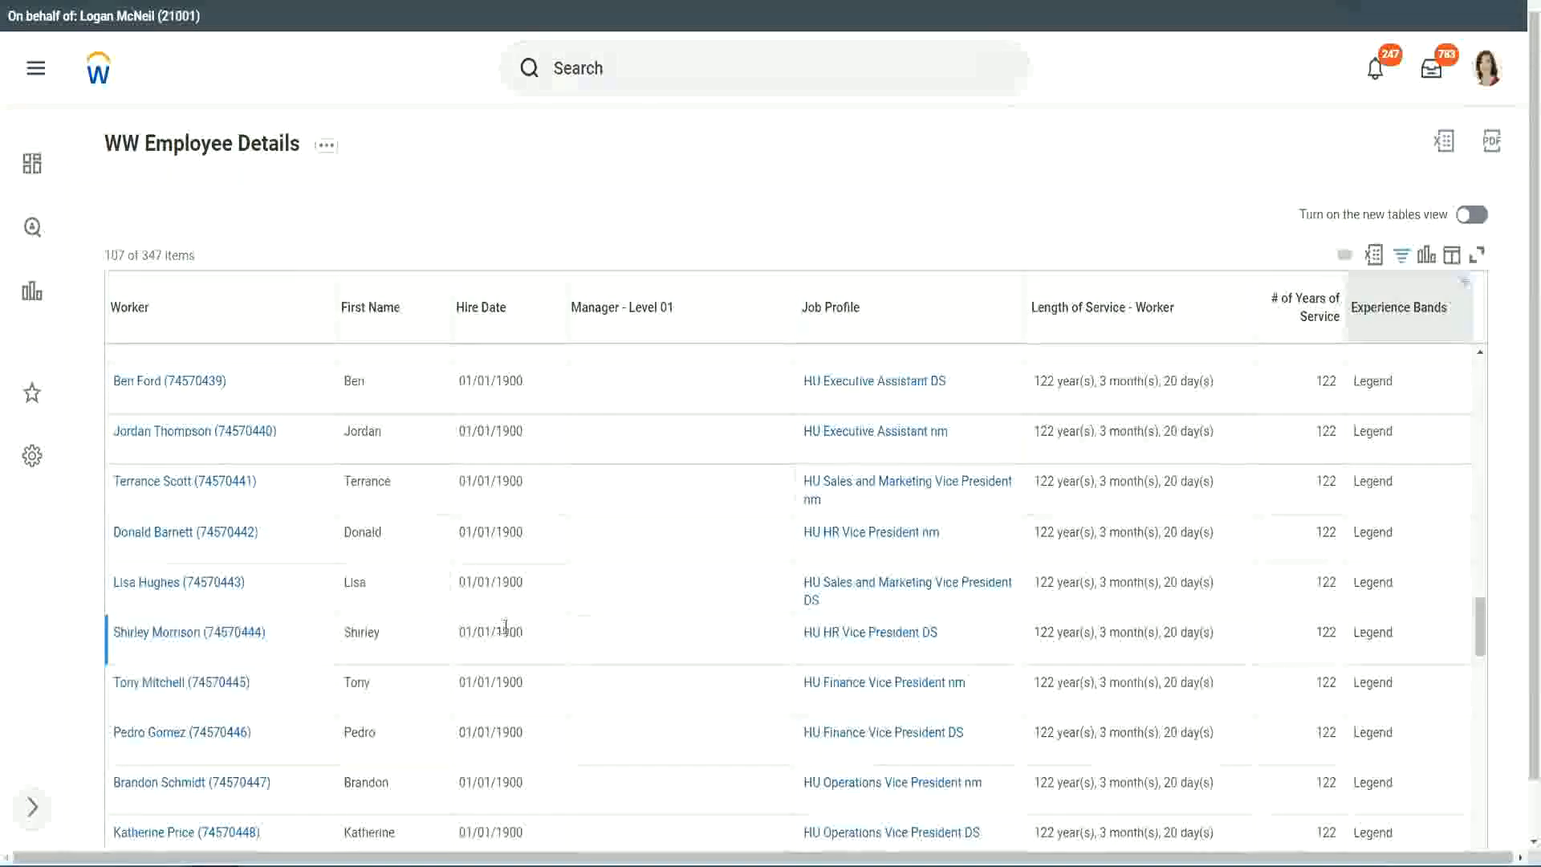
pyautogui.doubleClick(509, 632)
pyautogui.scroll(-4, 1311, 604)
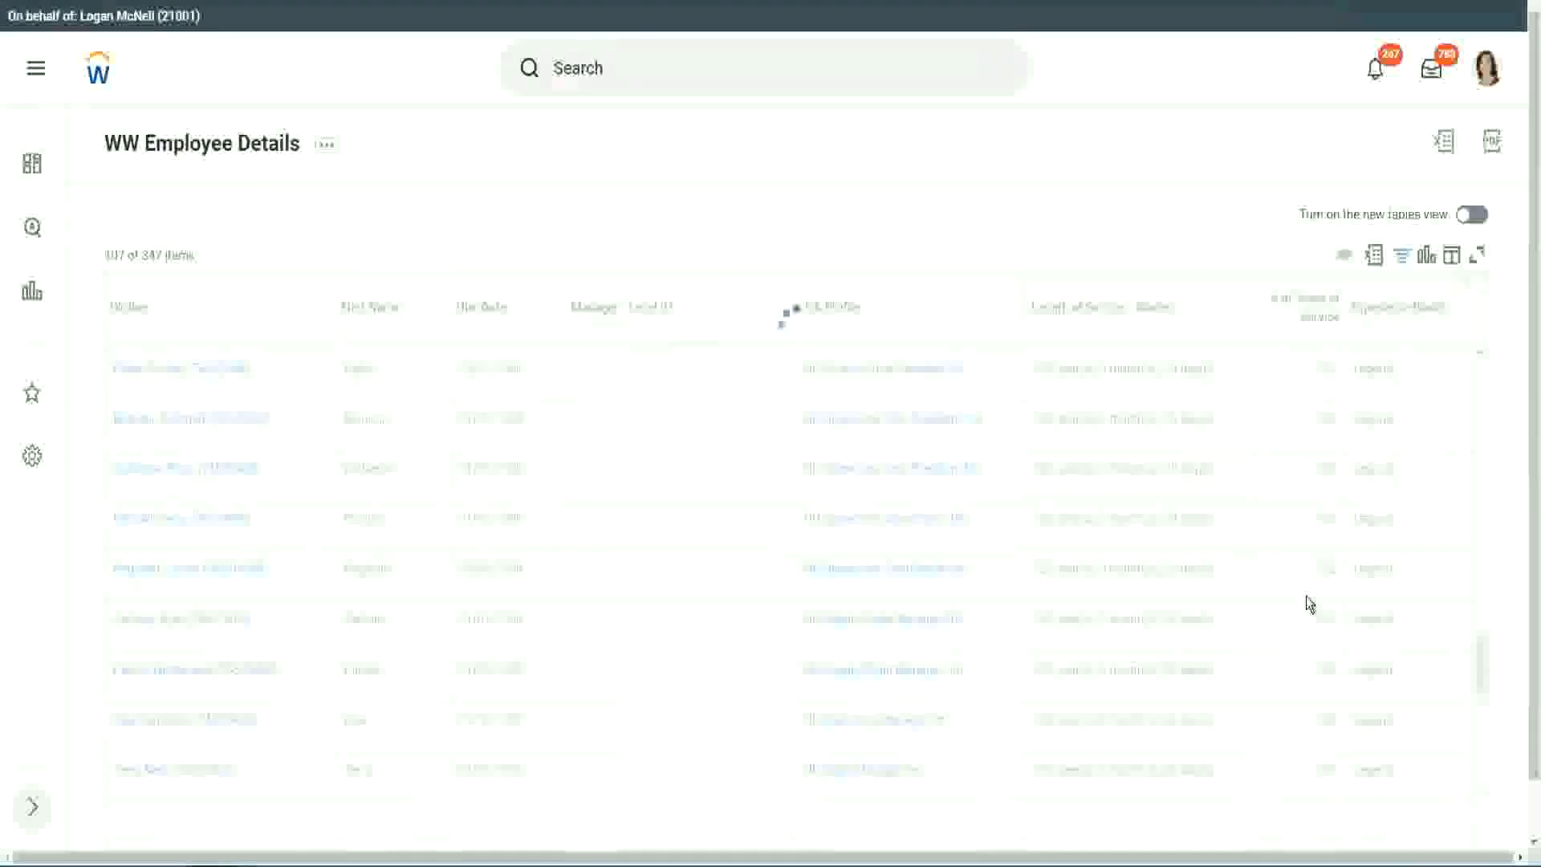
pyautogui.scroll(-5, 1307, 595)
pyautogui.scroll(-10, 1307, 595)
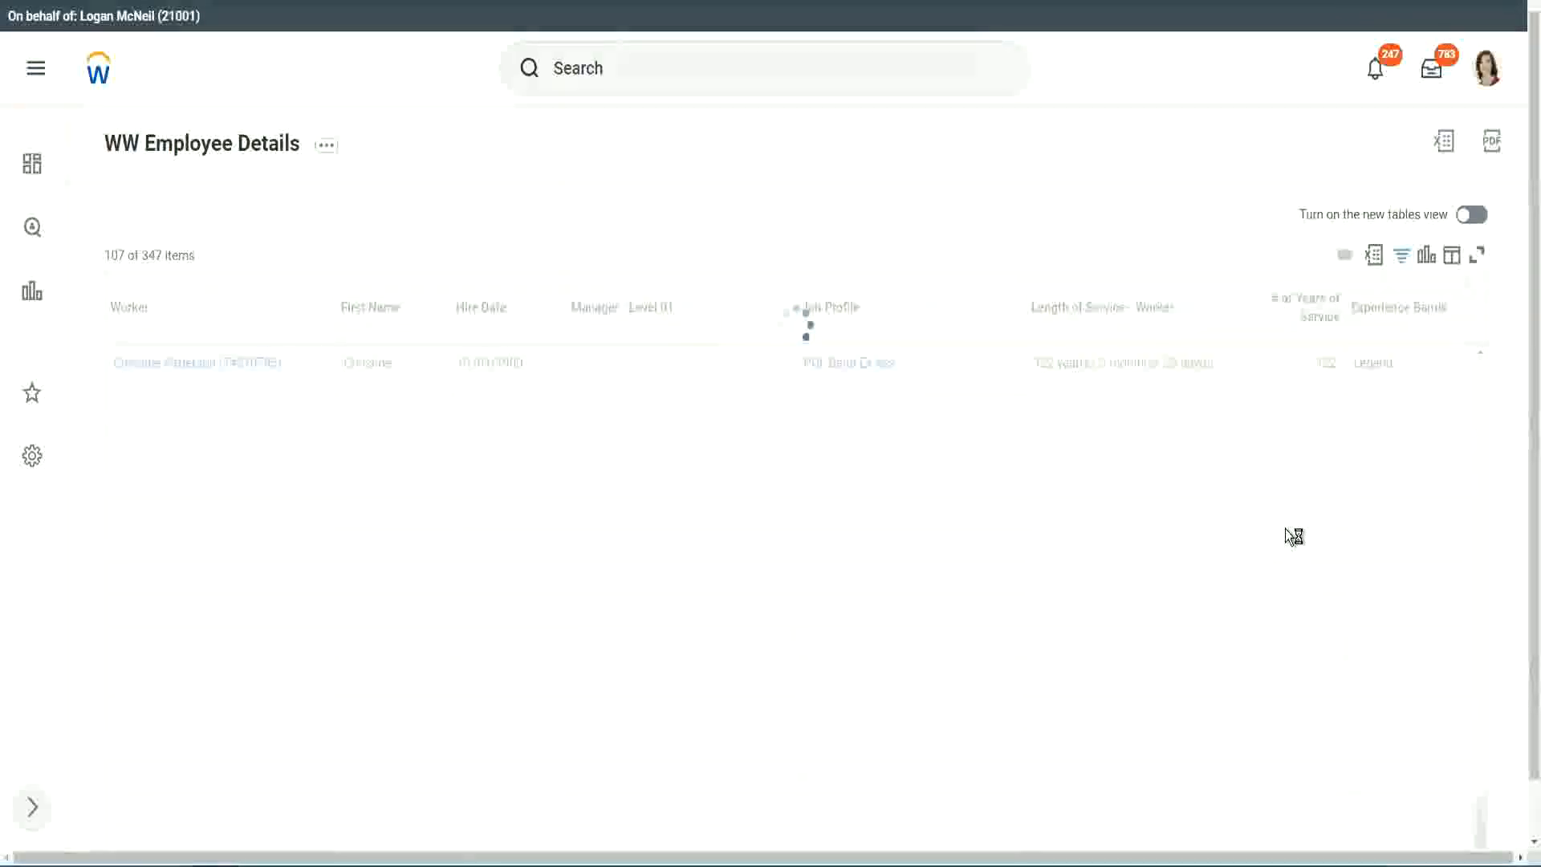
pyautogui.scroll(-5, 1285, 529)
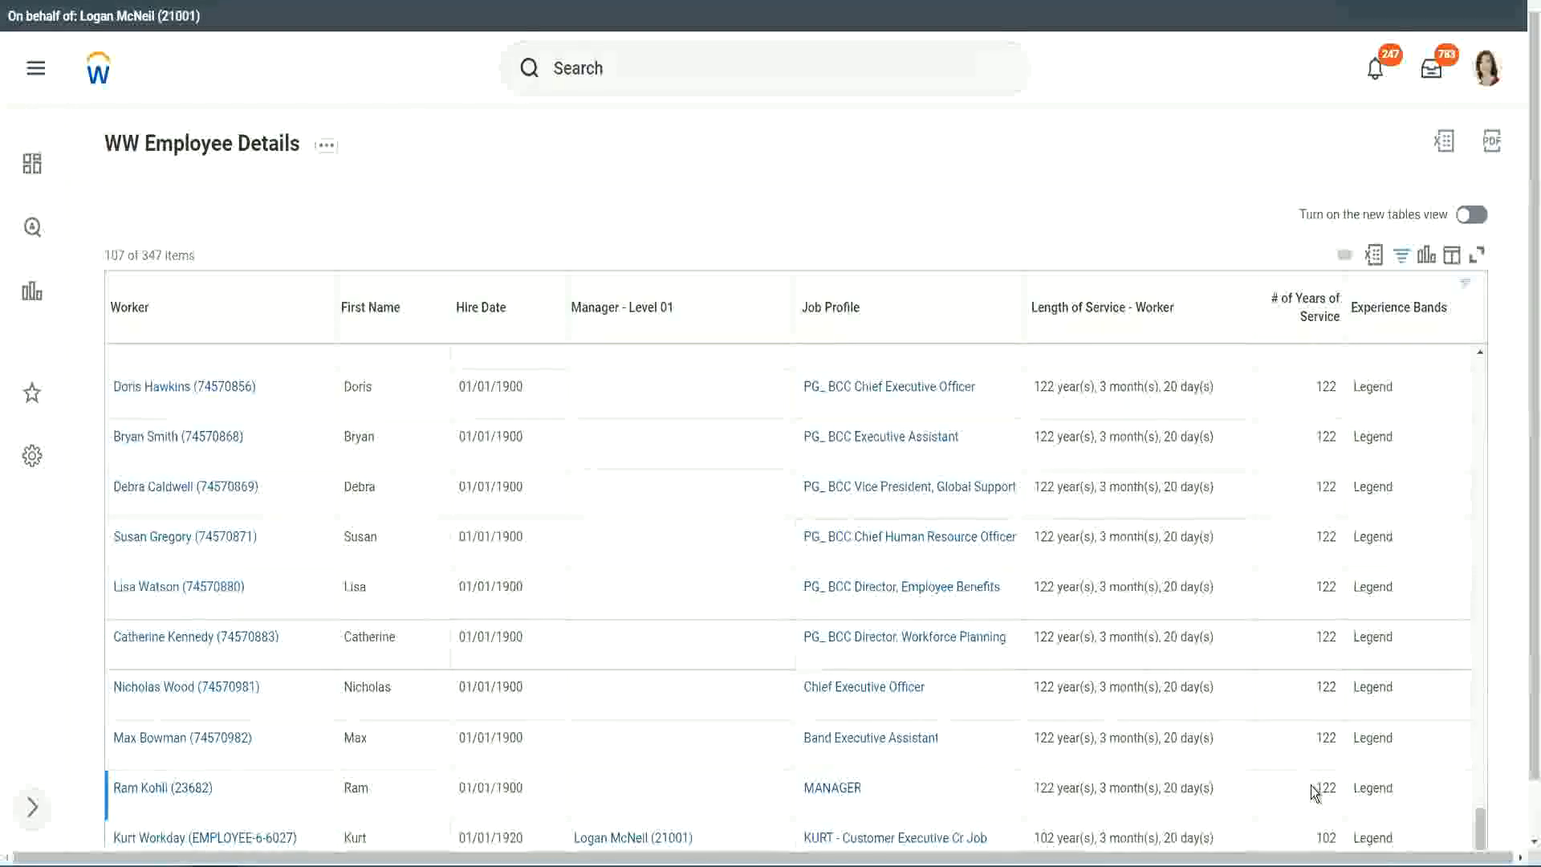
pyautogui.doubleClick(1320, 837)
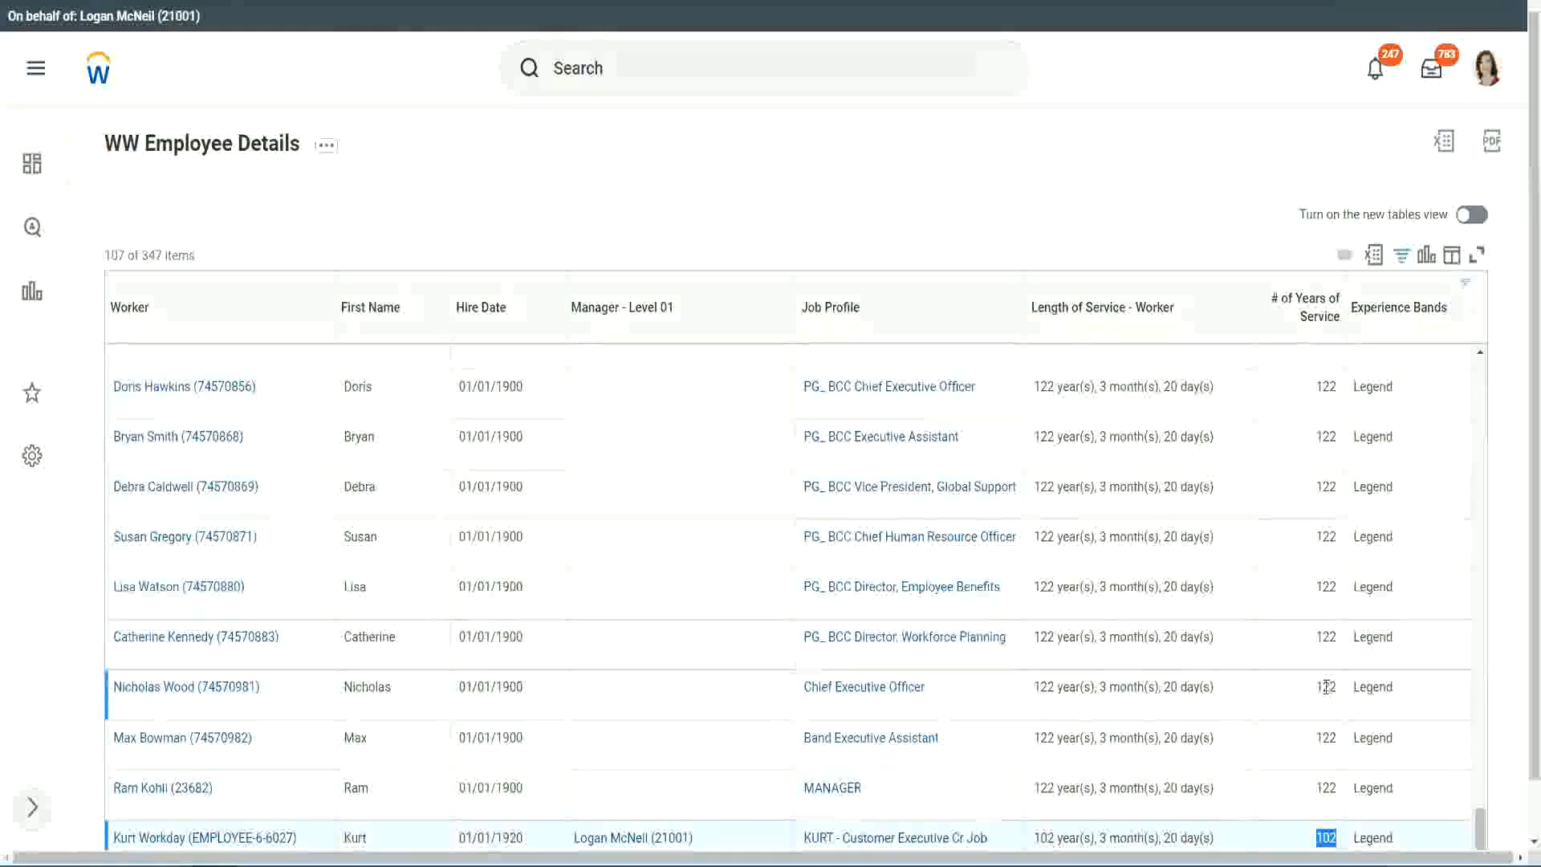
# - Change the Experience Bands filter value from Legend to Experienced, keeping the contains condition, and apply it to the report
pyautogui.moveTo(1323, 686); pyautogui.dragTo(1339, 687)
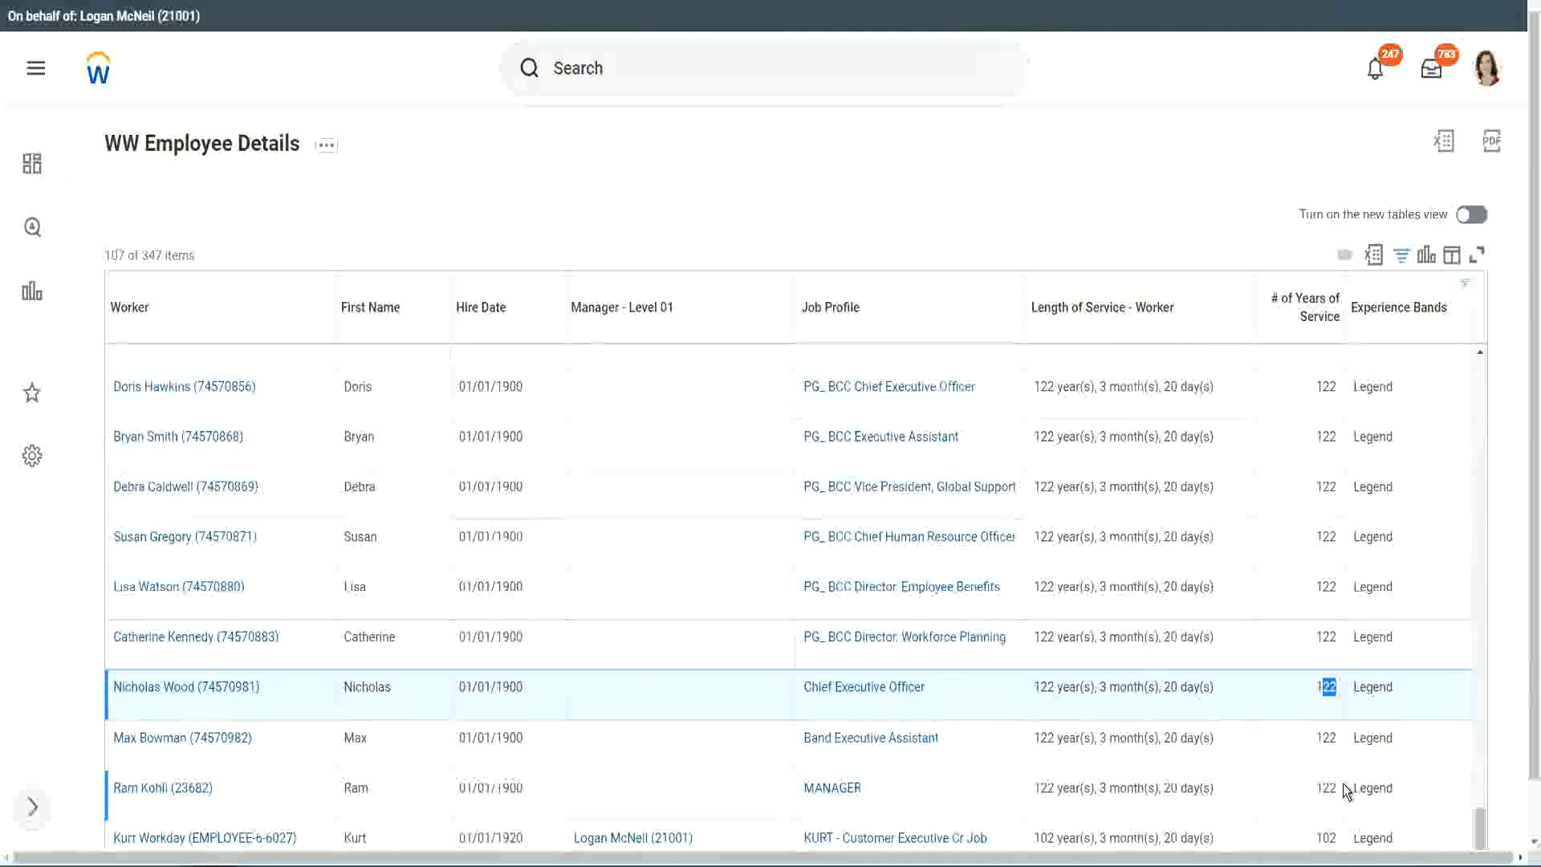
pyautogui.click(1294, 639)
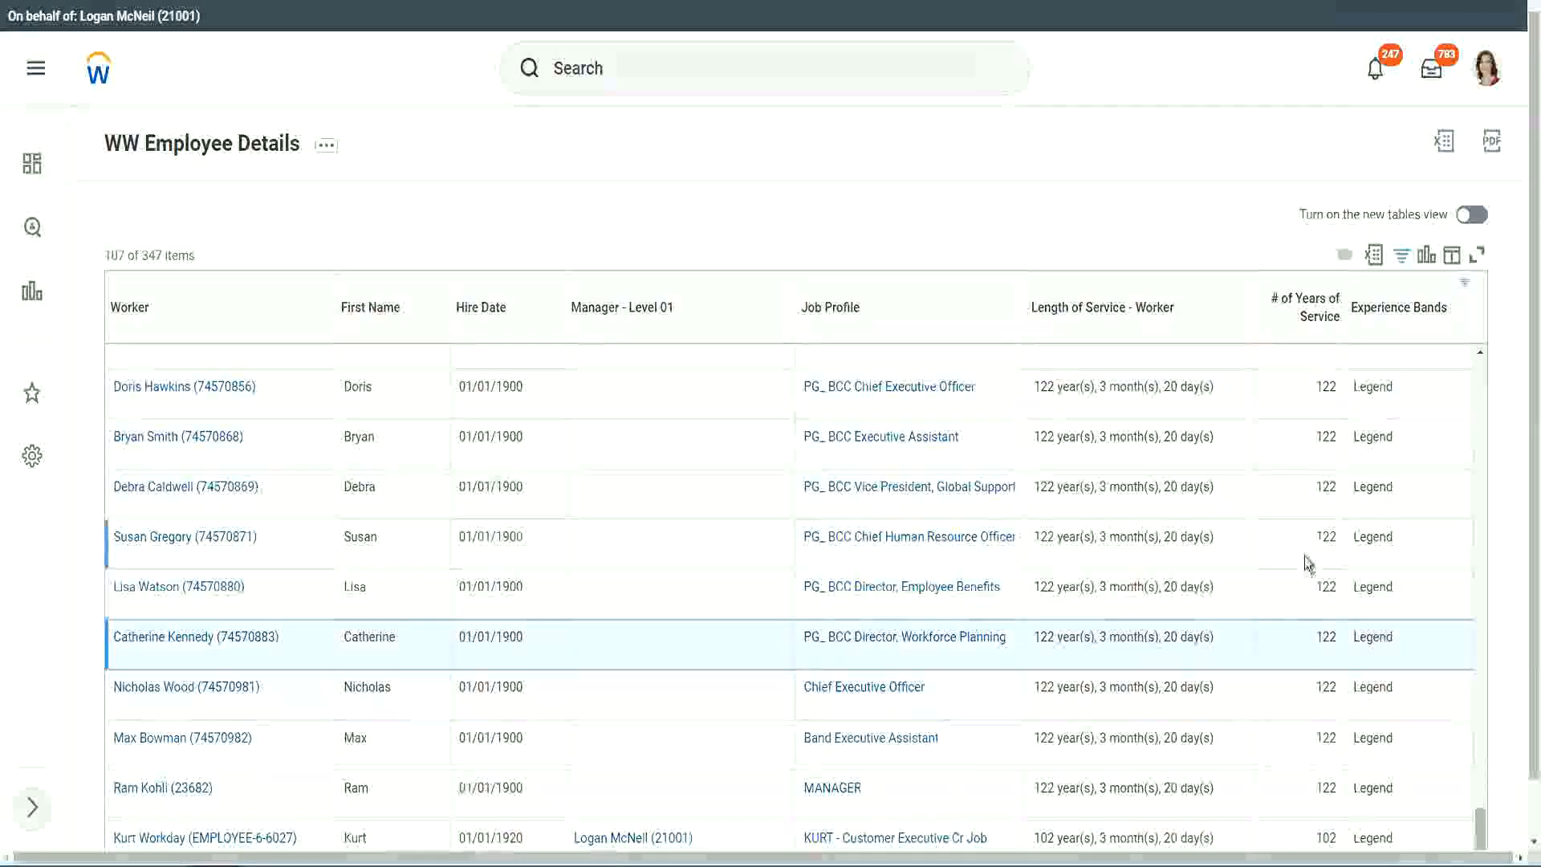
pyautogui.click(1408, 316)
pyautogui.click(1262, 615)
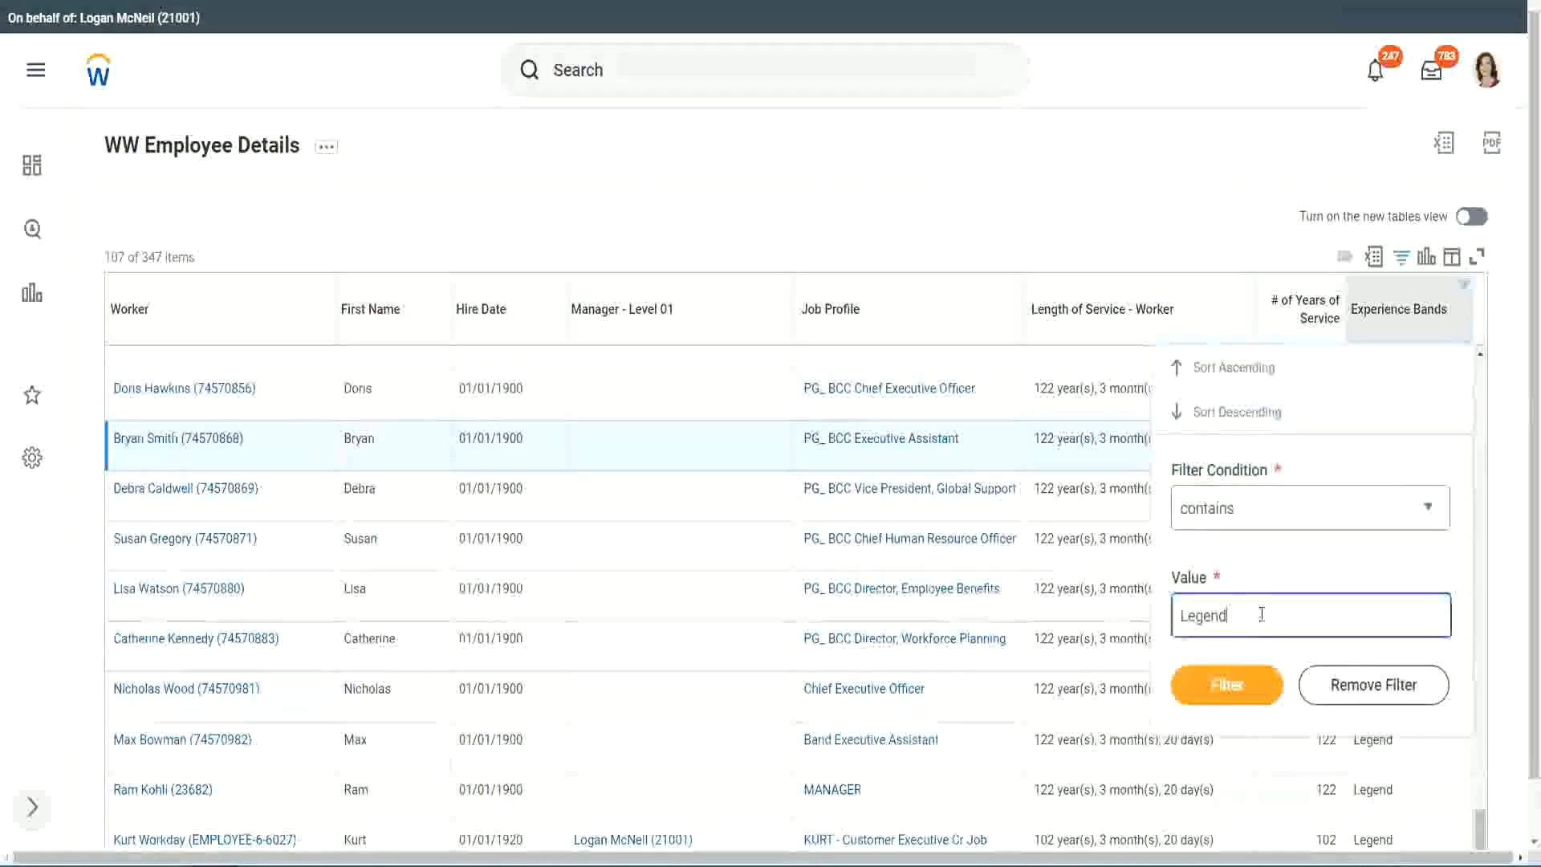
pyautogui.doubleClick(1262, 615)
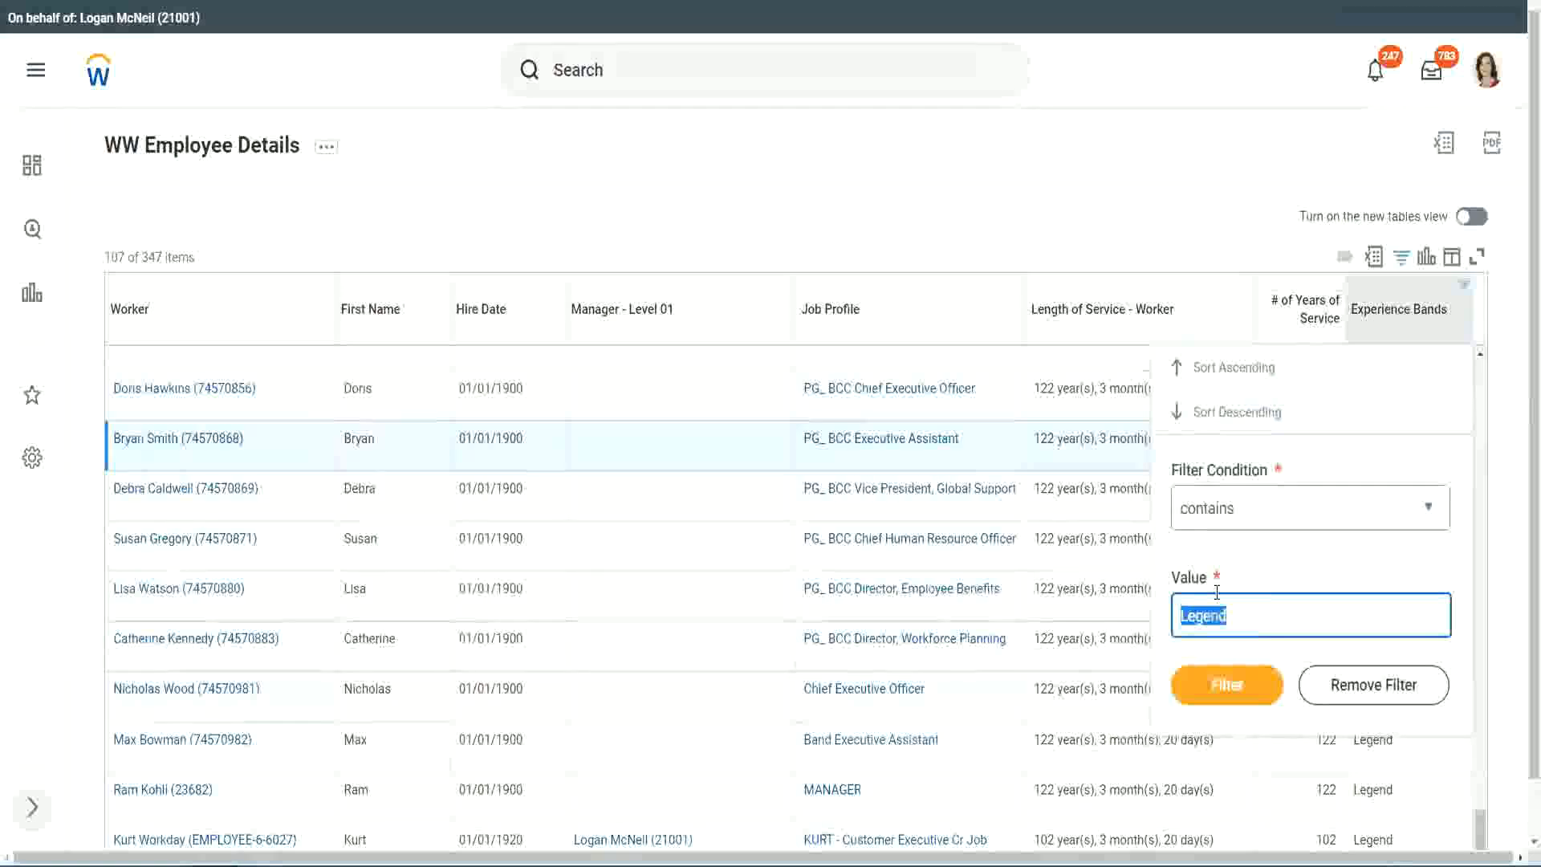
pyautogui.write('Ex')
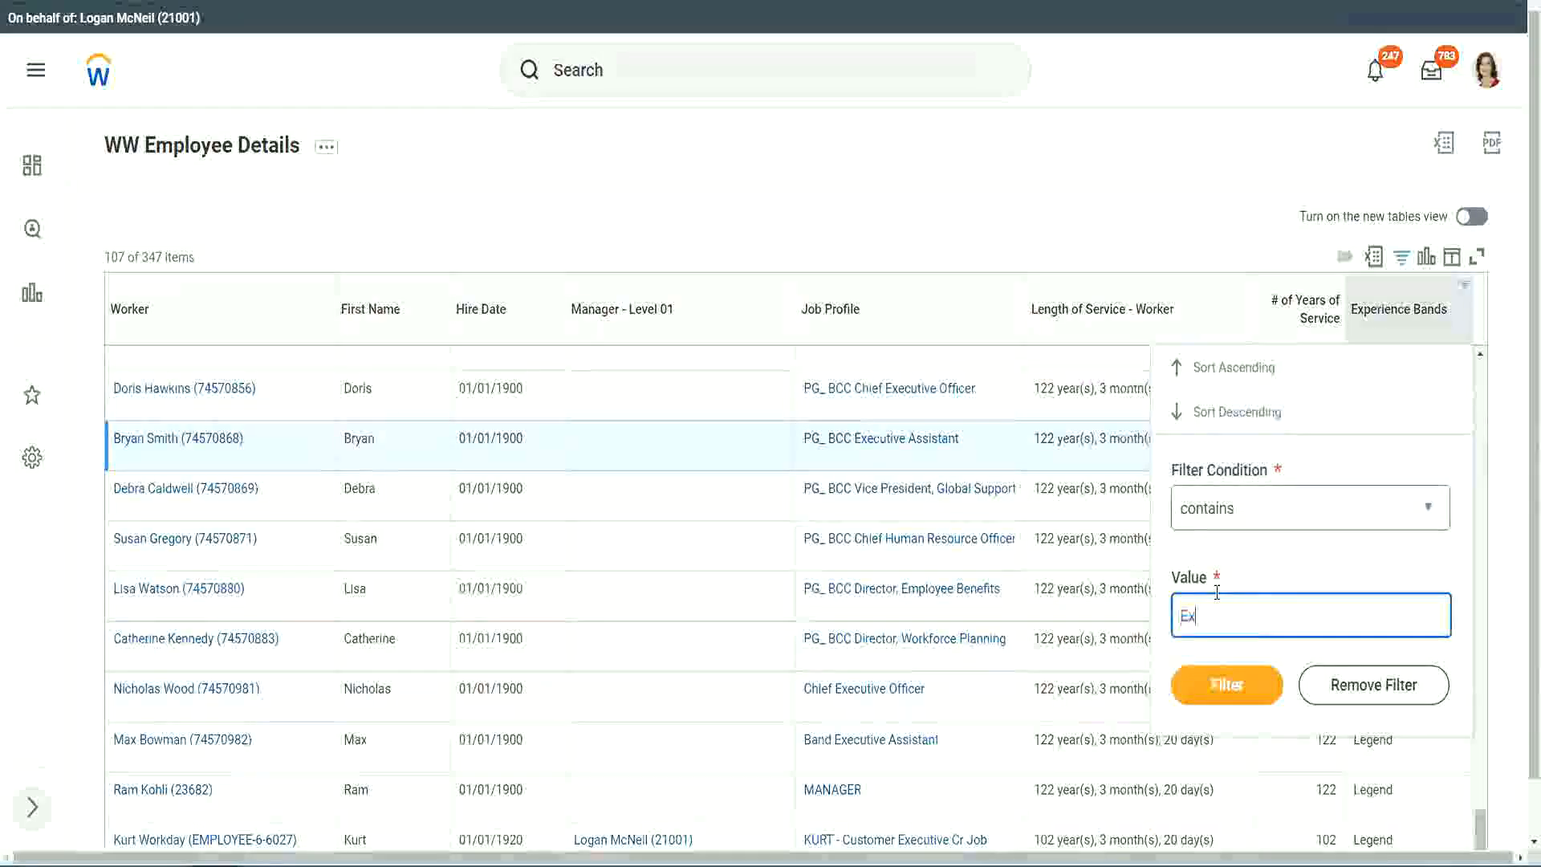
pyautogui.write('per')
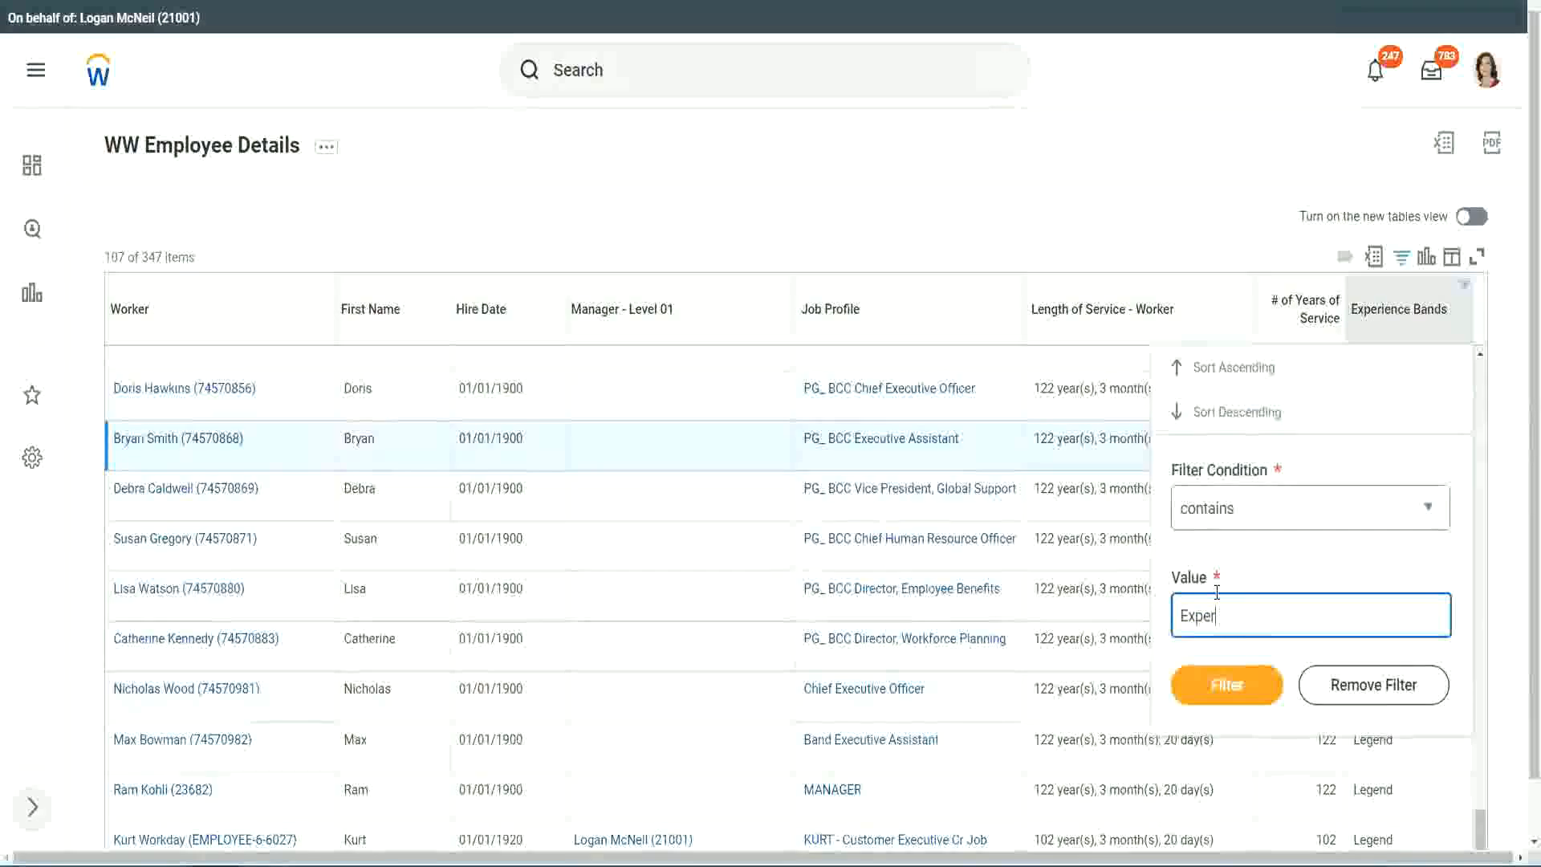
pyautogui.write('ienced')
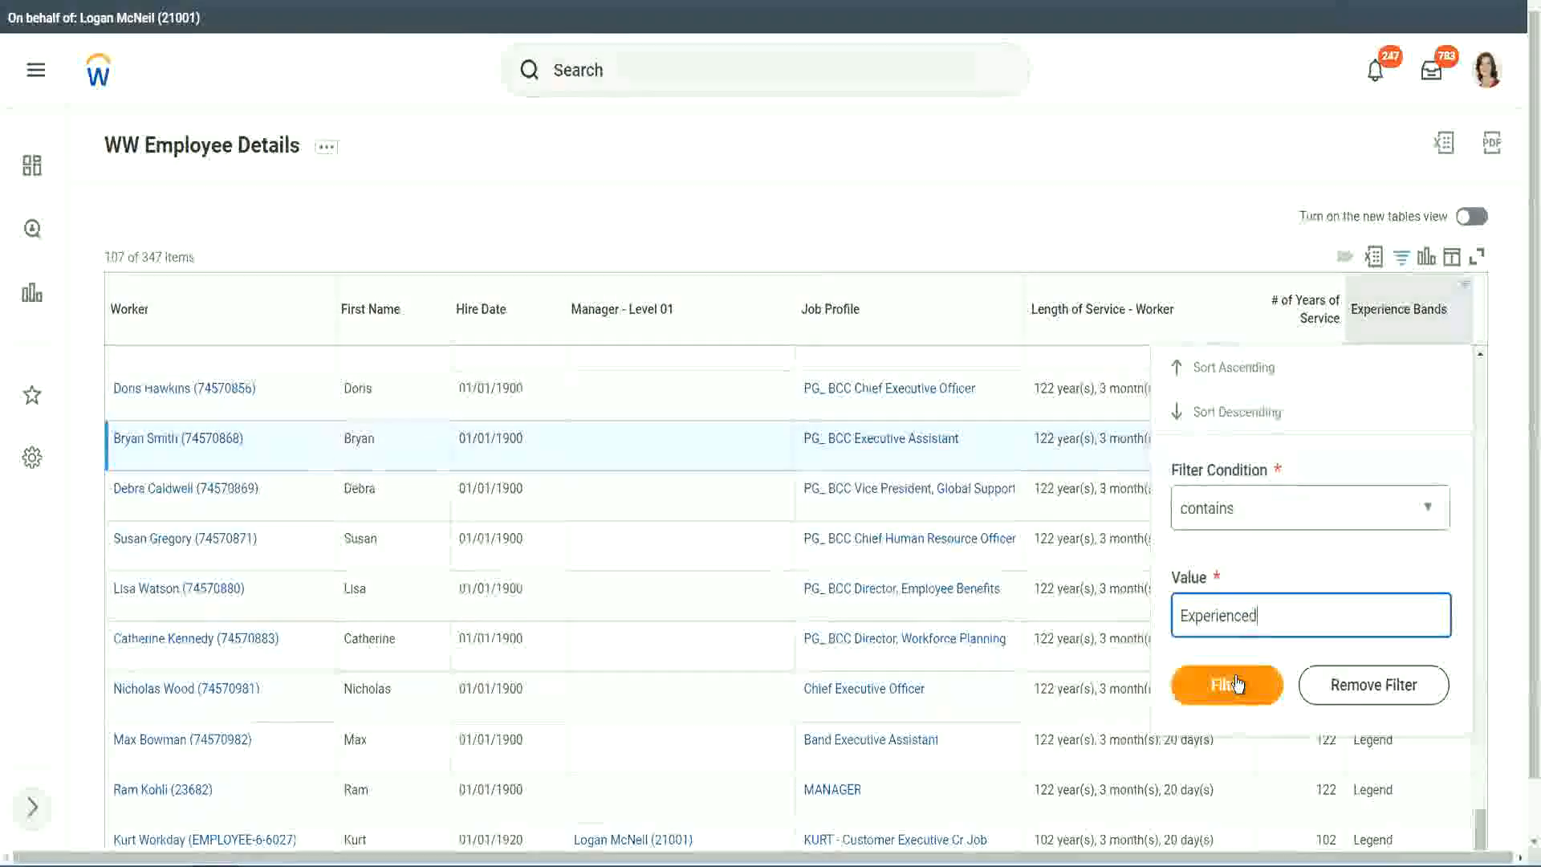
pyautogui.click(1236, 684)
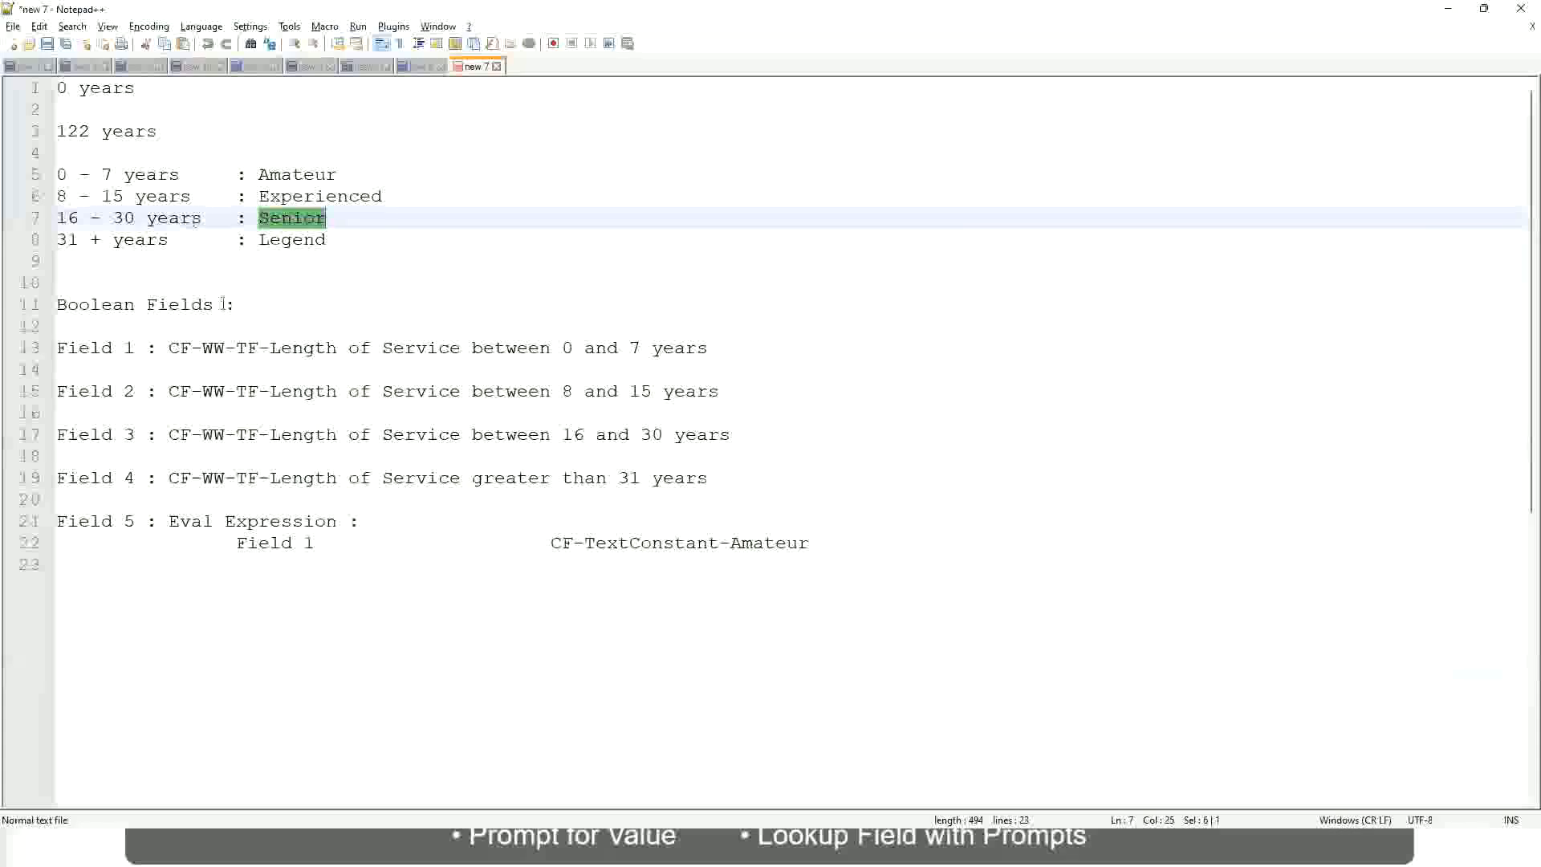
# - Check the Experienced range of 8 - 15 years in the Notepad++ notes against the # of Years of Service values in the filtered Workday report
pyautogui.moveTo(67, 198); pyautogui.dragTo(122, 198)
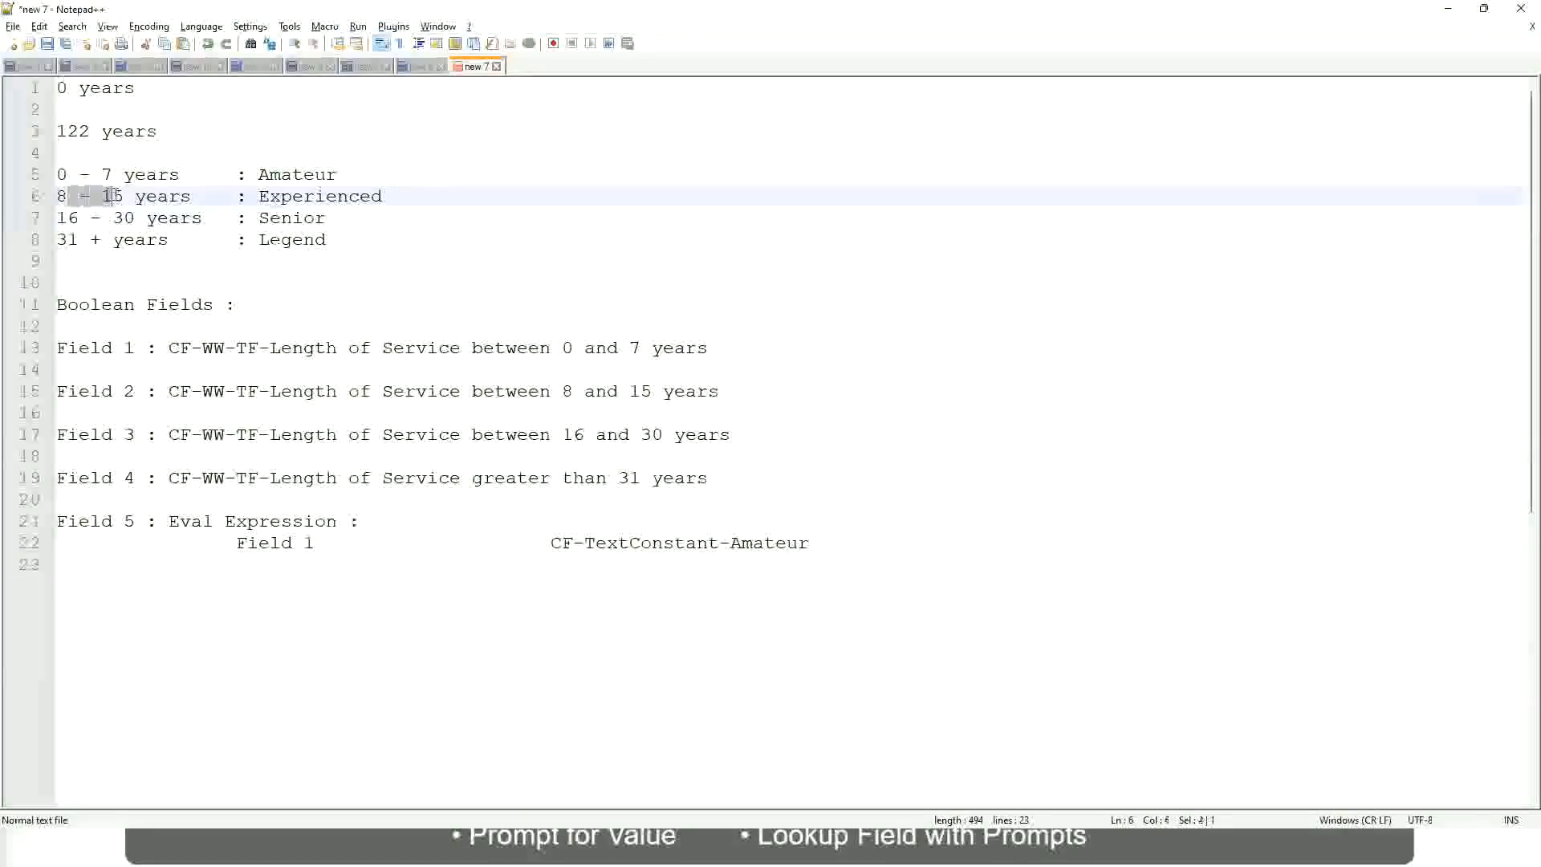
pyautogui.click(124, 198)
pyautogui.click(177, 198)
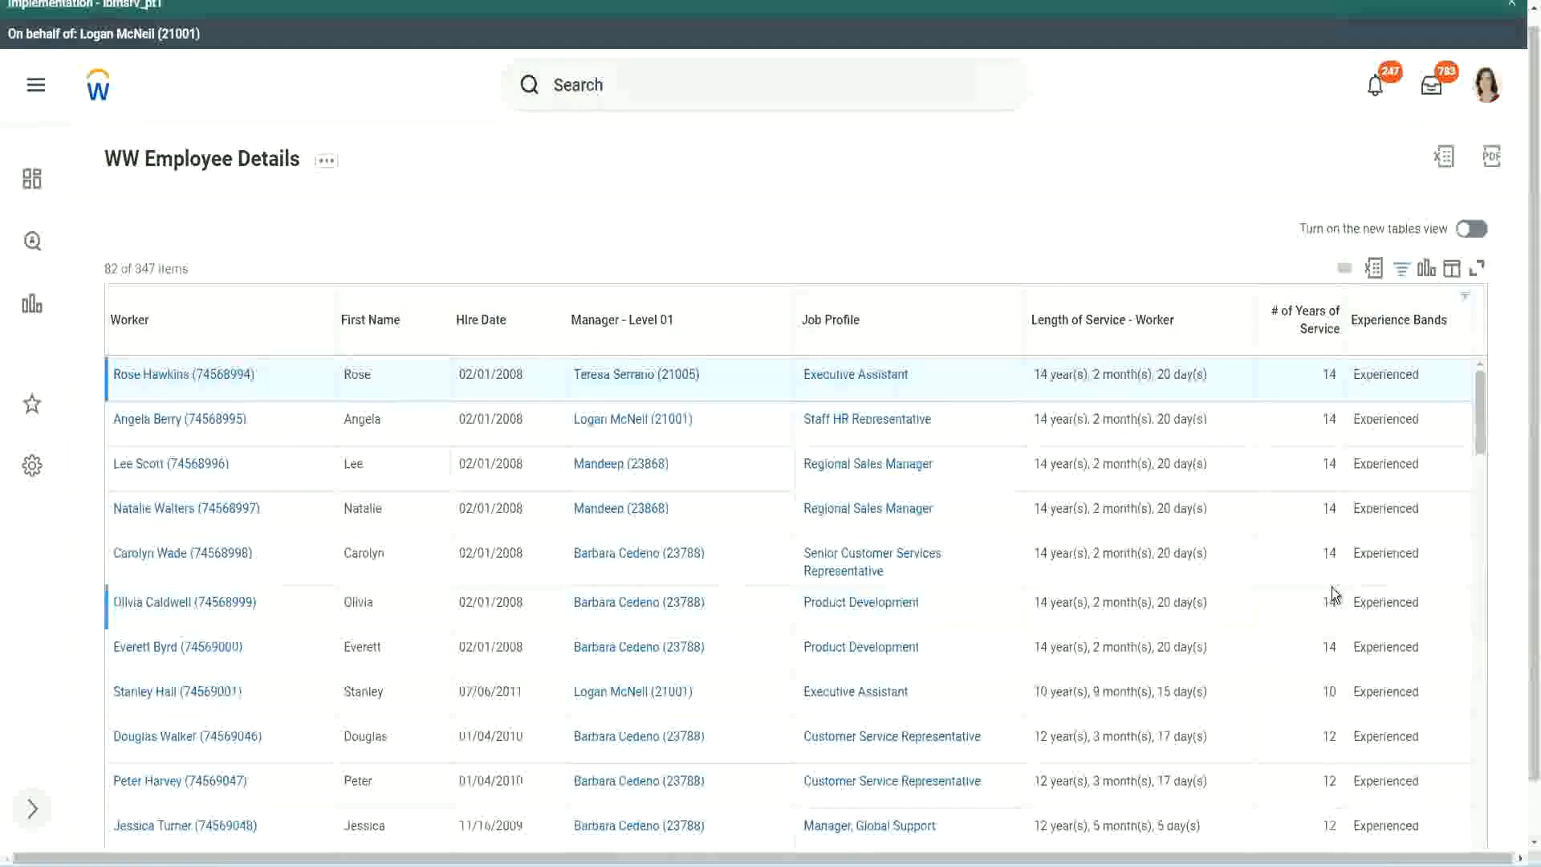
pyautogui.scroll(-4, 1333, 594)
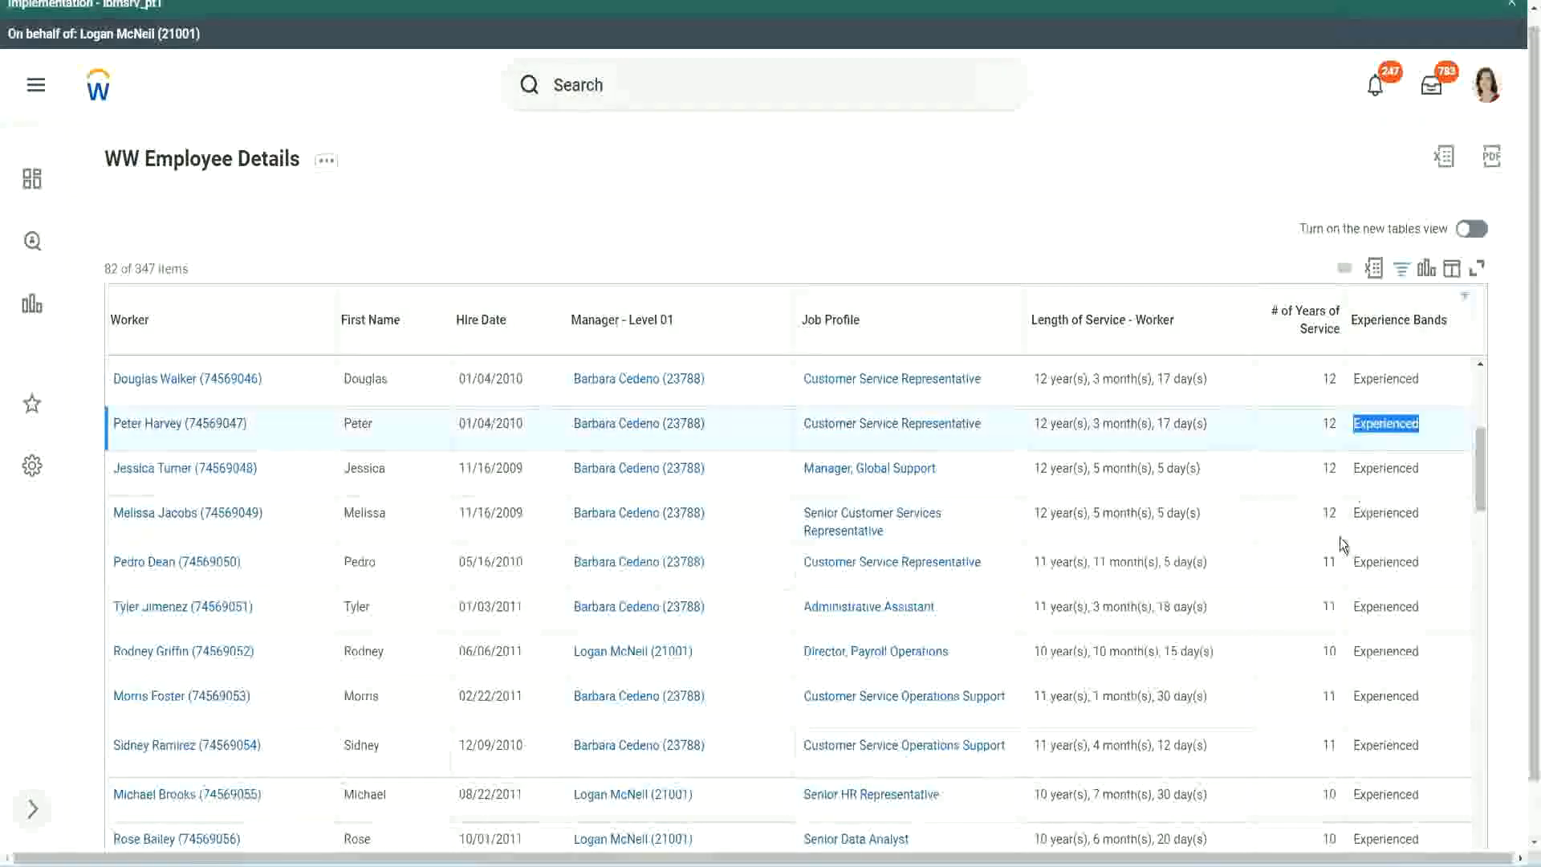
pyautogui.scroll(-2, 1333, 562)
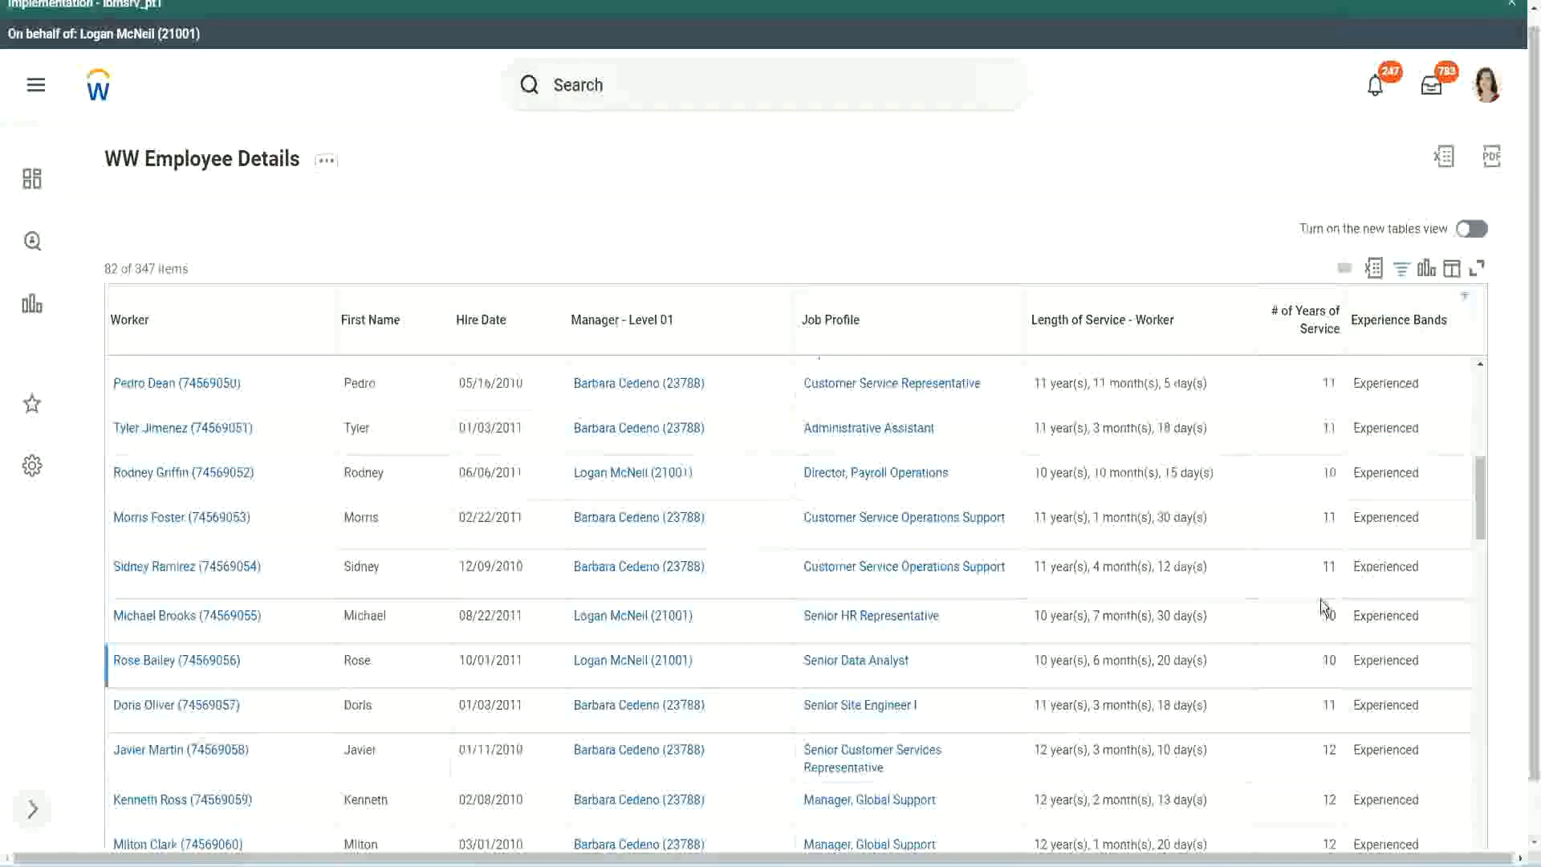
pyautogui.click(1329, 567)
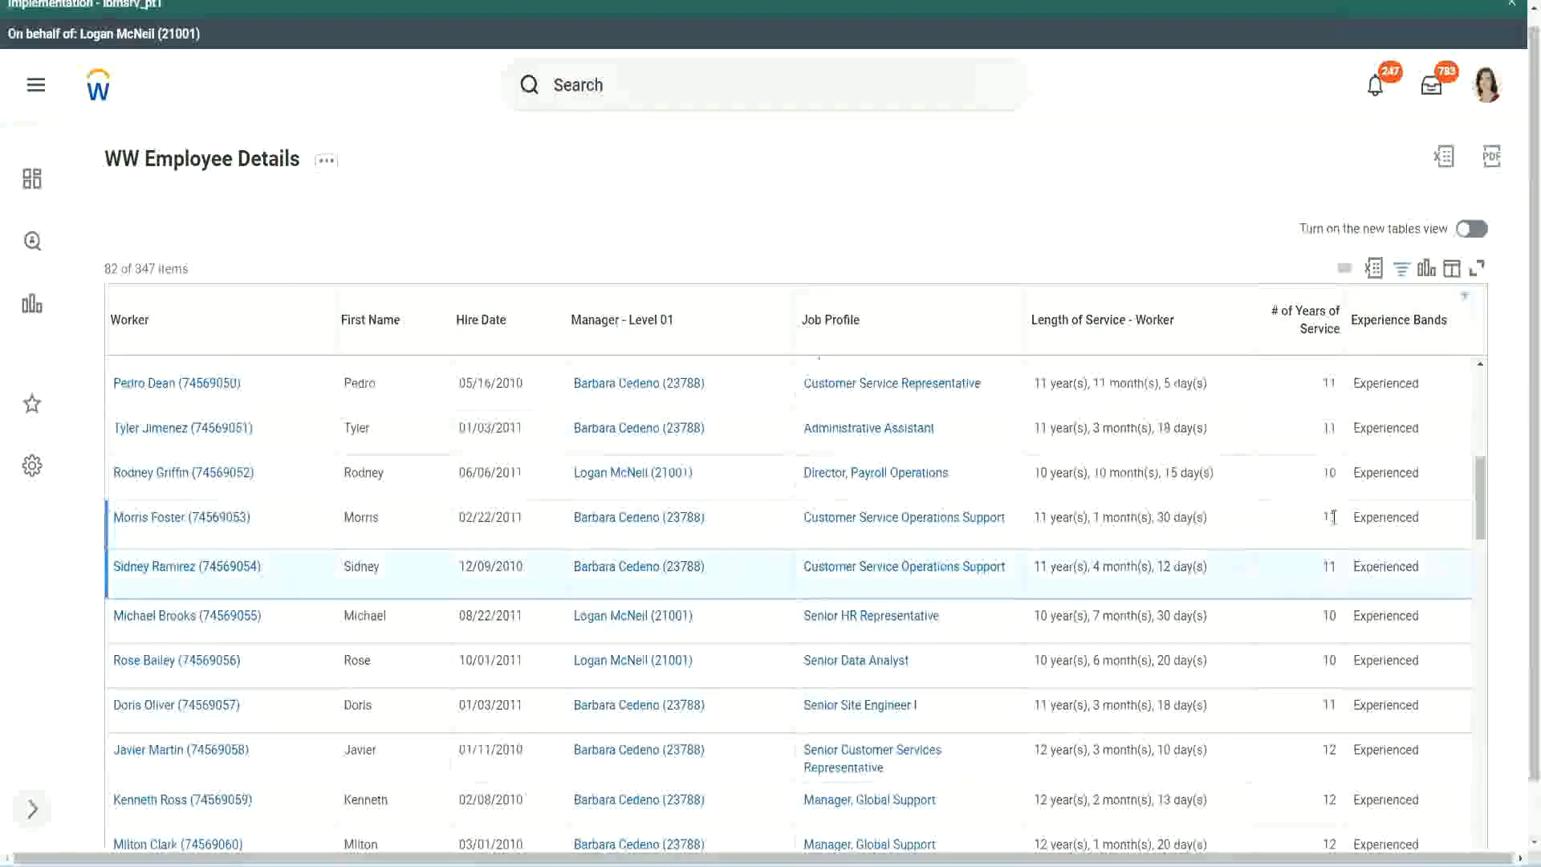
pyautogui.click(1404, 514)
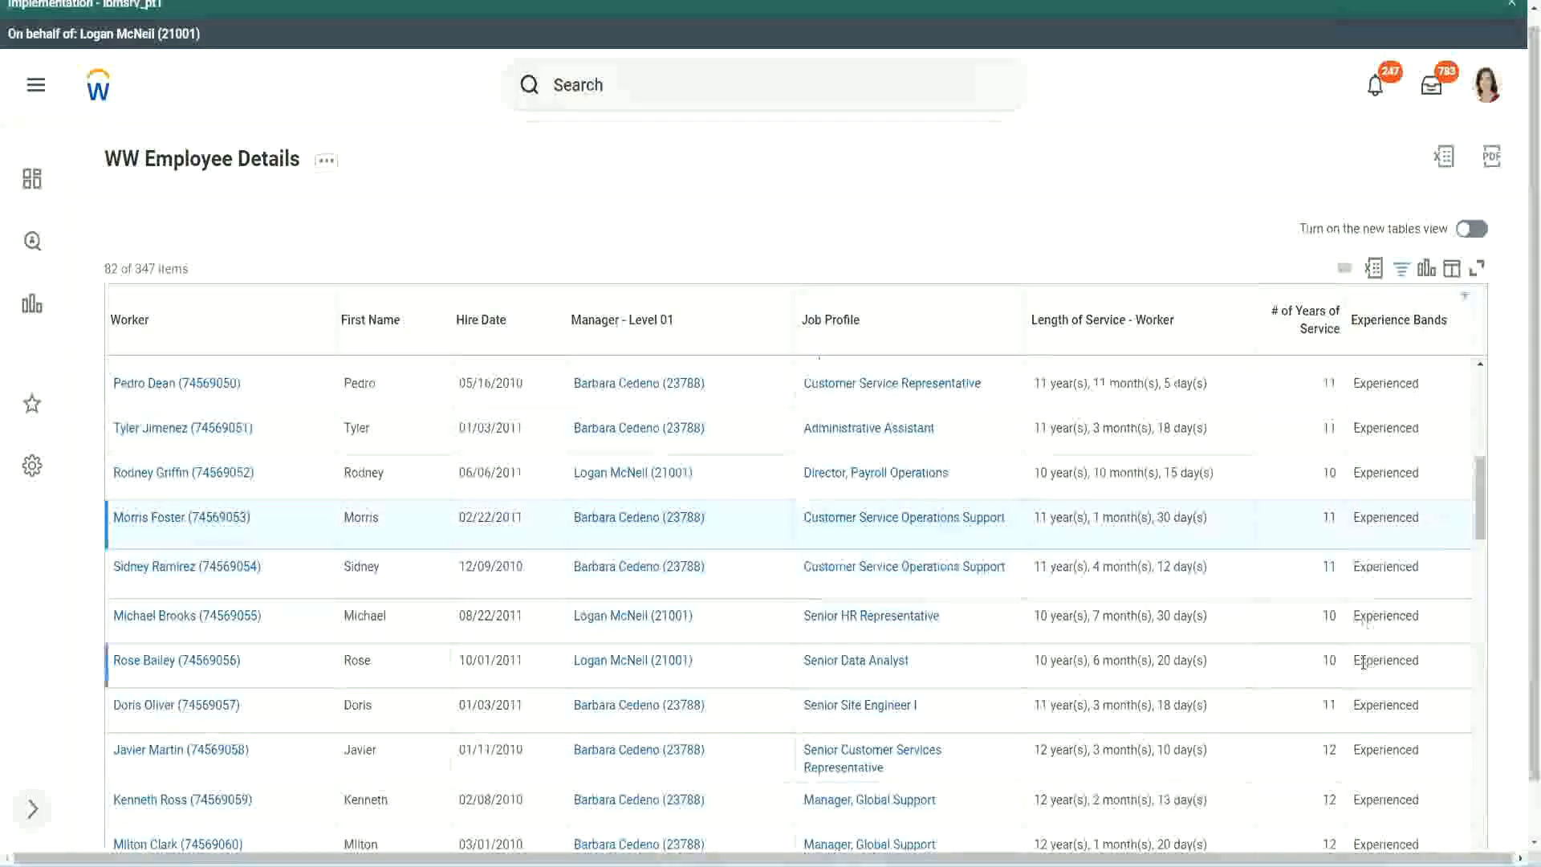
pyautogui.scroll(-8, 1363, 662)
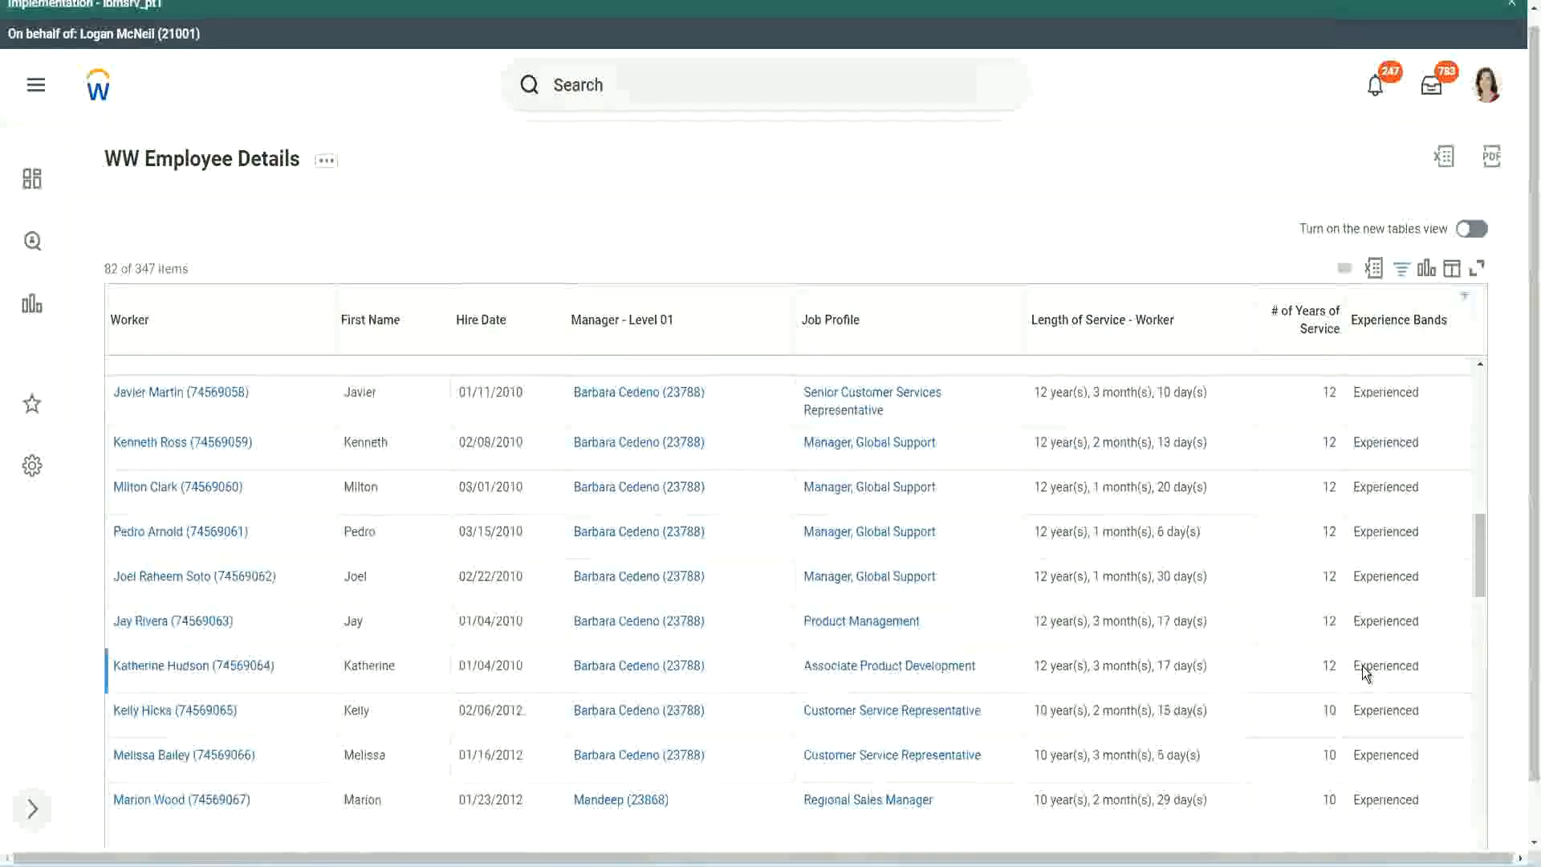